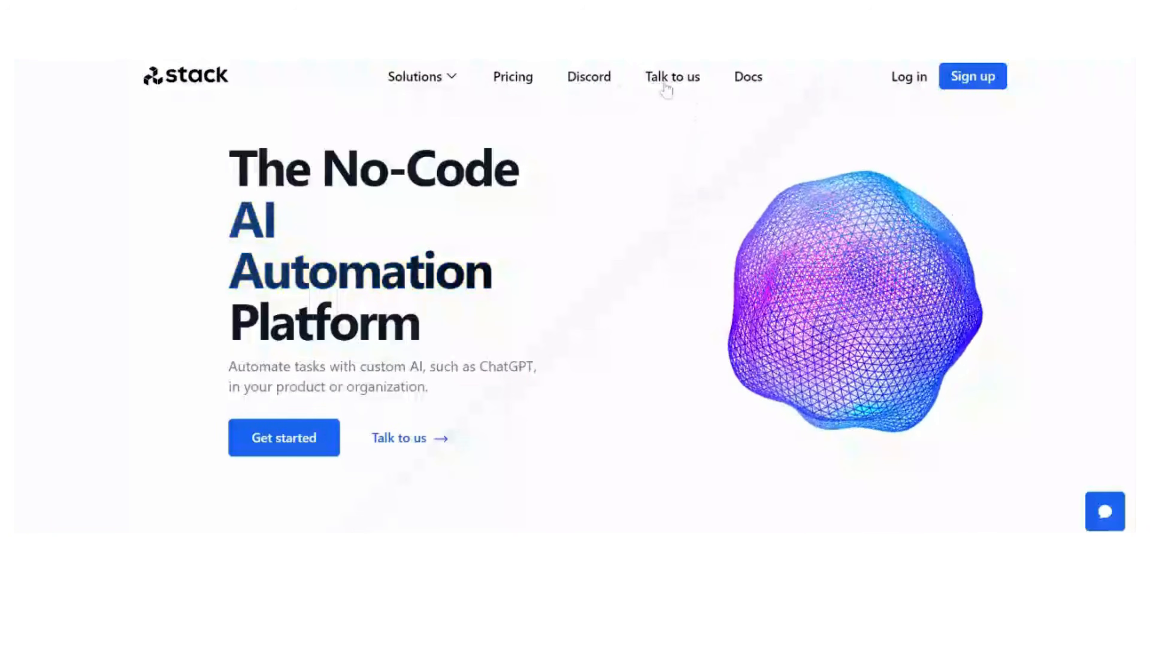
Open the pricing page and review the monthly Free, Starter, Team and Enterprise / Academia plans and their included features.
{"action": "left_click", "coordinate": [508, 78]}
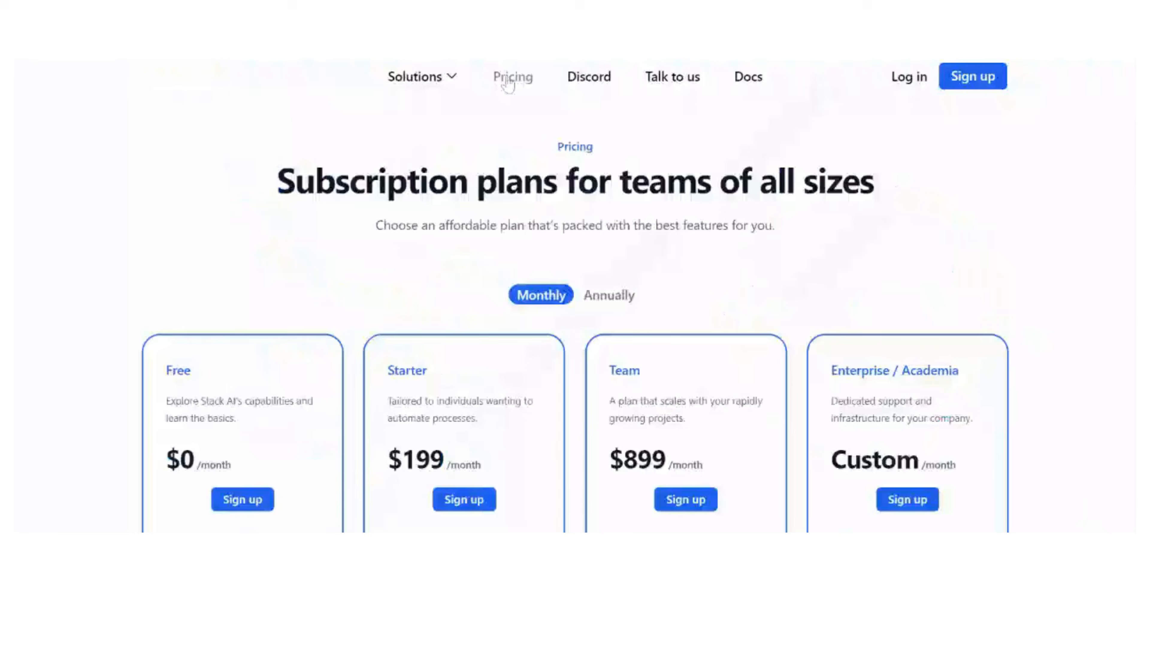
{"action": "scroll", "coordinate": [452, 254], "scroll_direction": "down", "scroll_amount": 4}
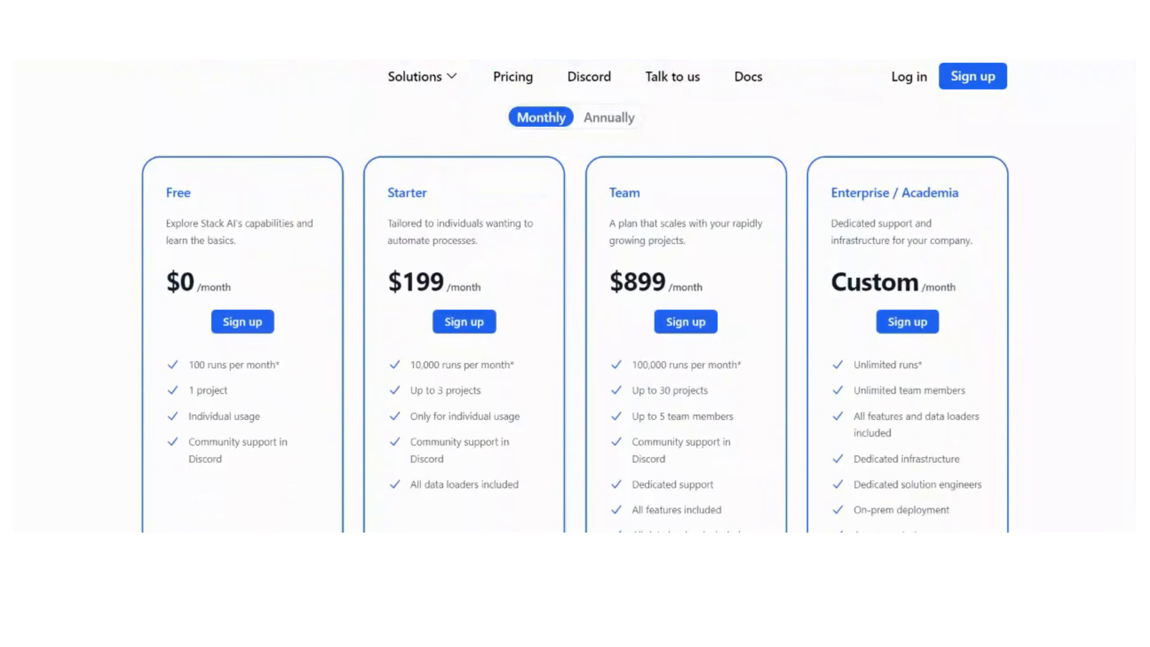
{"action": "scroll", "coordinate": [452, 254], "scroll_direction": "down", "scroll_amount": 2}
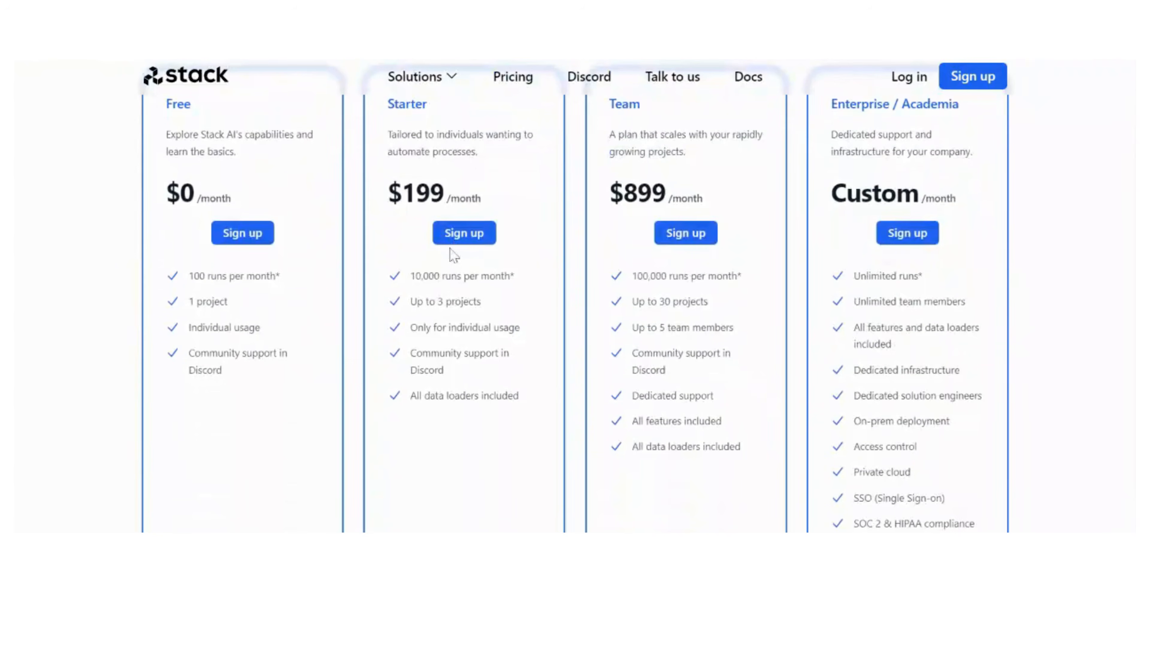
{"action": "scroll", "coordinate": [453, 255], "scroll_direction": "down", "scroll_amount": 4}
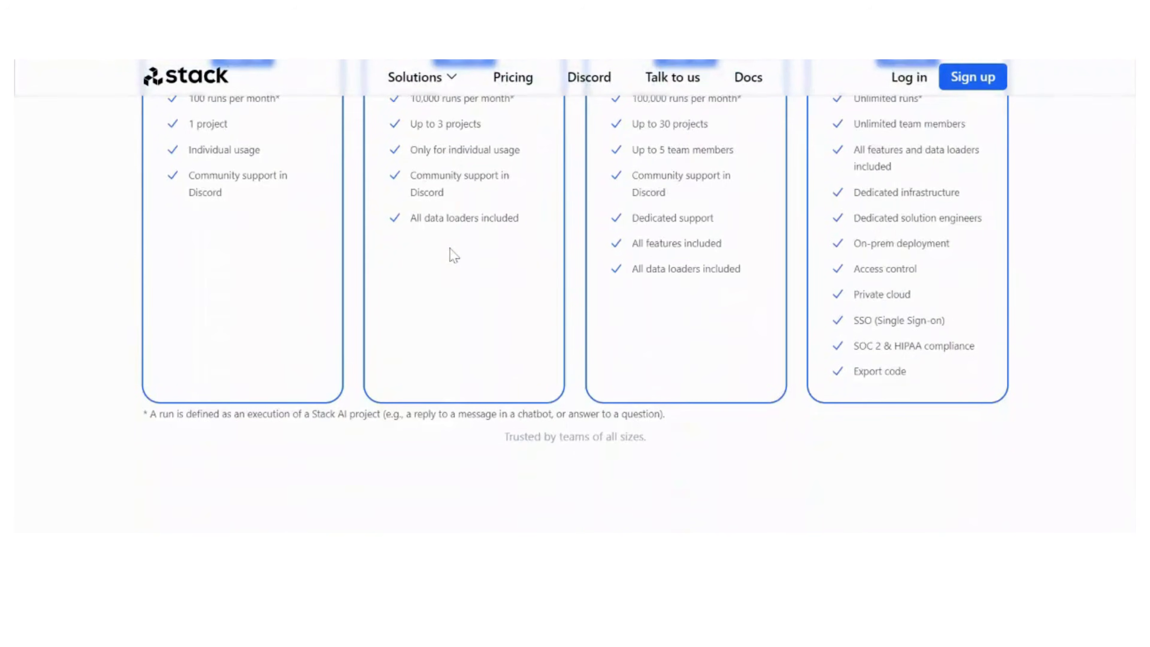
{"action": "scroll", "coordinate": [452, 255], "scroll_direction": "up", "scroll_amount": 4}
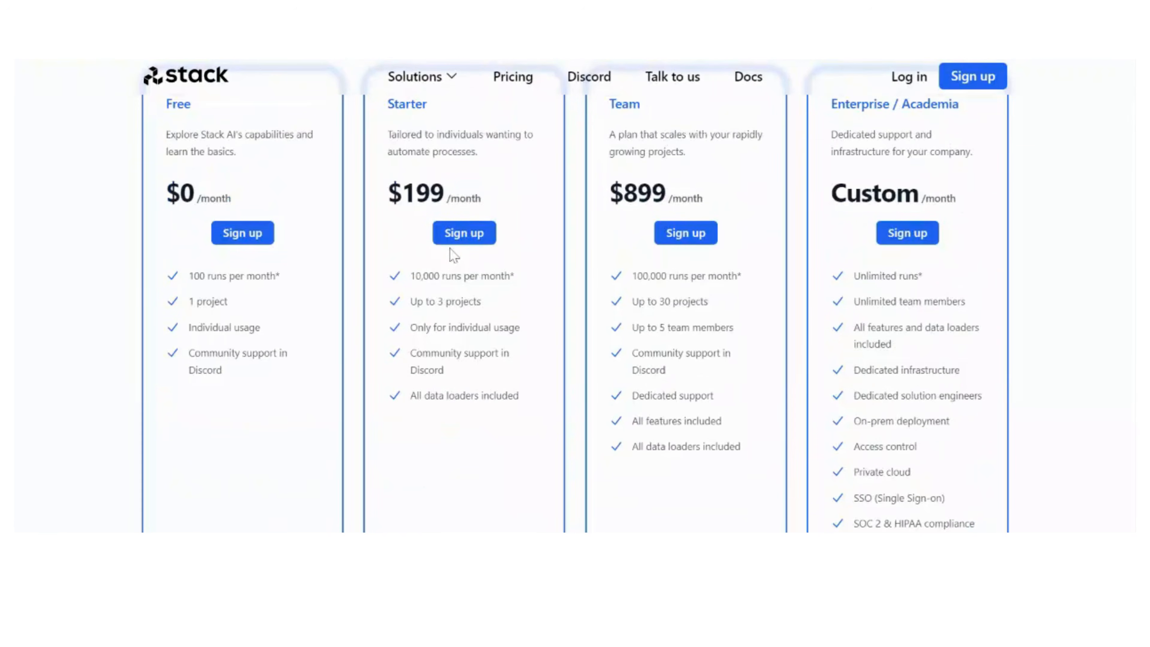
{"action": "scroll", "coordinate": [452, 255], "scroll_direction": "up", "scroll_amount": 6}
{"action": "scroll", "coordinate": [280, 379], "scroll_direction": "down", "scroll_amount": 2}
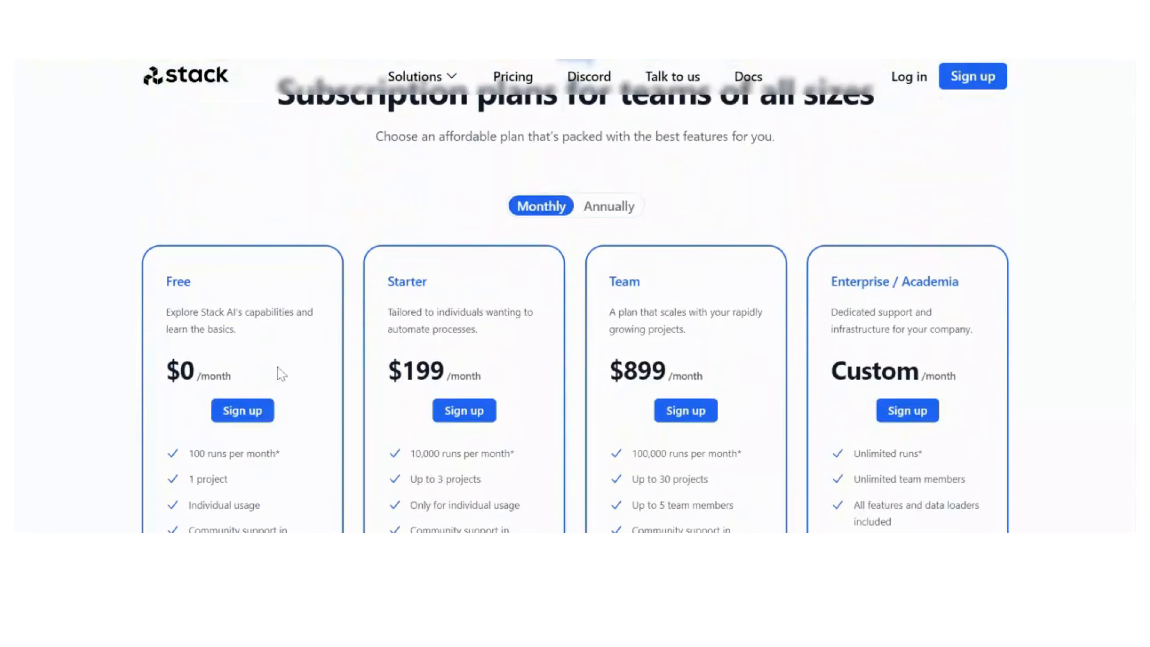
{"action": "scroll", "coordinate": [281, 371], "scroll_direction": "down", "scroll_amount": 2}
{"action": "scroll", "coordinate": [280, 368], "scroll_direction": "up", "scroll_amount": 4}
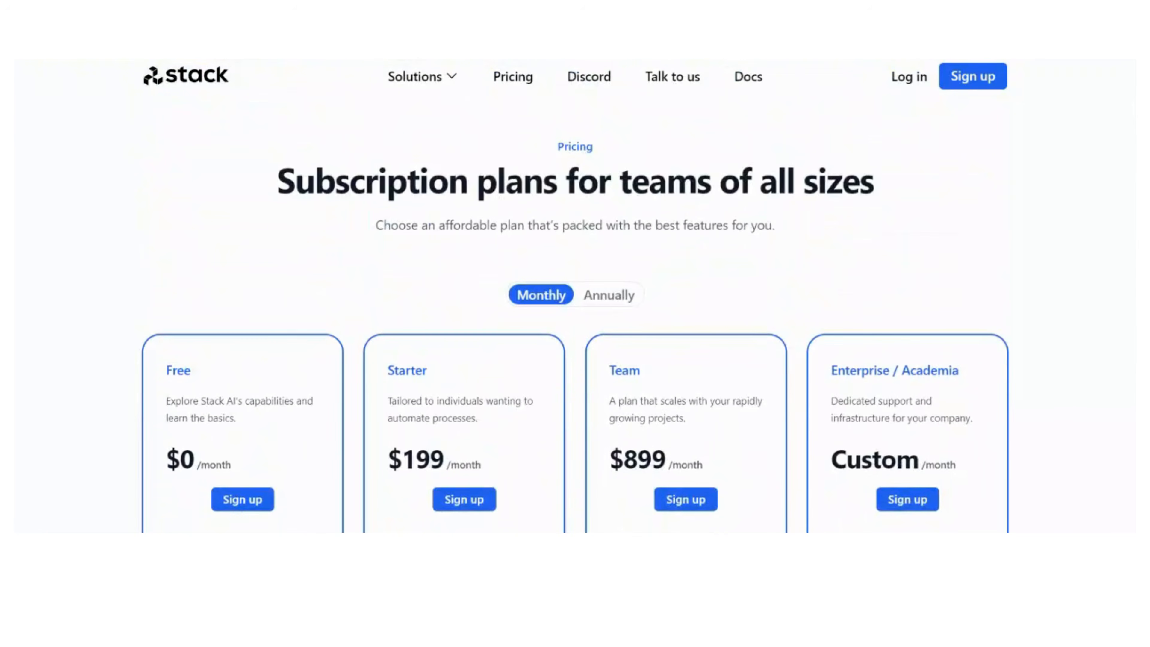
{"action": "scroll", "coordinate": [348, 345], "scroll_direction": "down", "scroll_amount": 2}
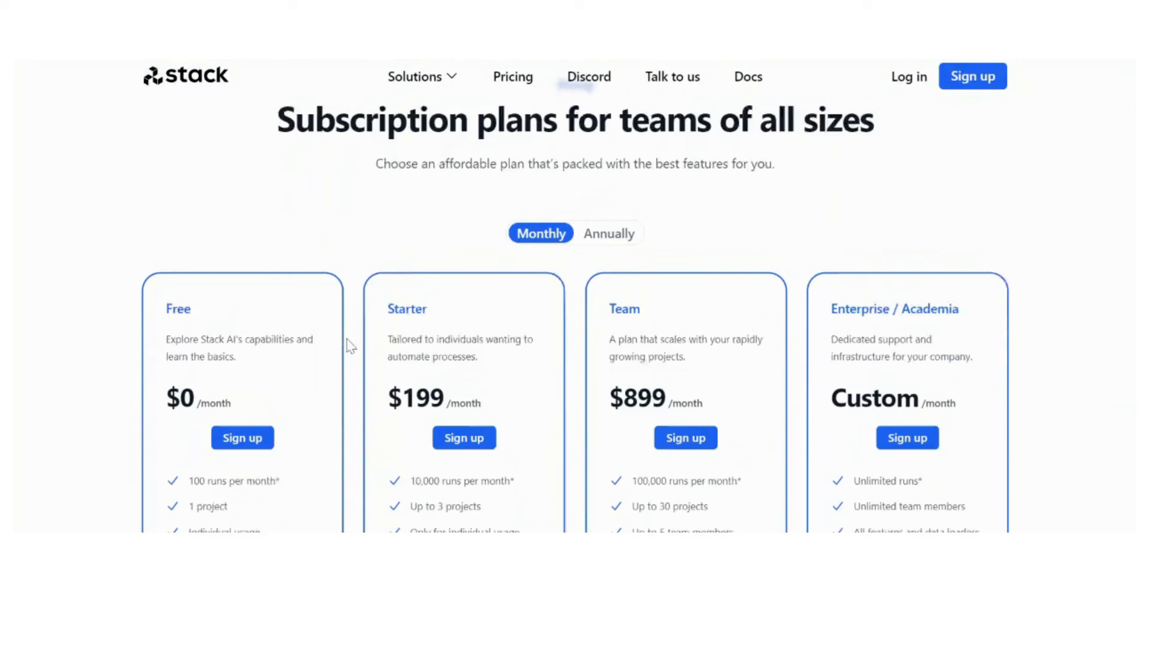
{"action": "left_click_drag", "start_coordinate": [382, 292], "coordinate": [458, 280]}
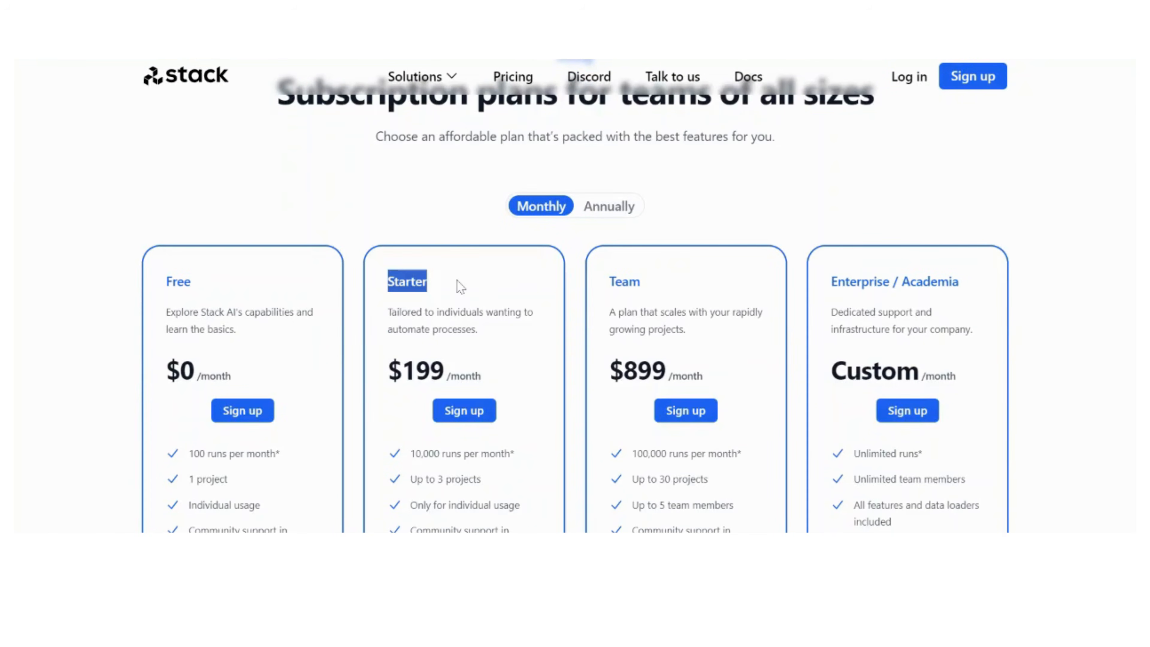
{"action": "left_click", "coordinate": [410, 200]}
{"action": "scroll", "coordinate": [409, 200], "scroll_direction": "up", "scroll_amount": 2}
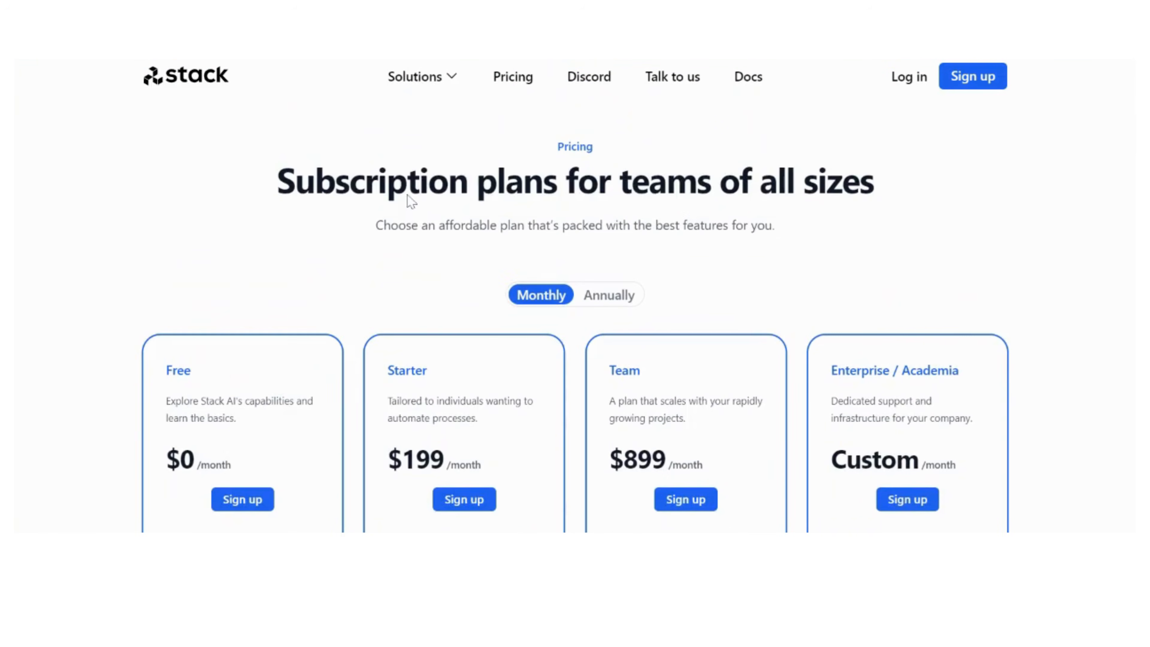
{"action": "scroll", "coordinate": [410, 200], "scroll_direction": "down", "scroll_amount": 4}
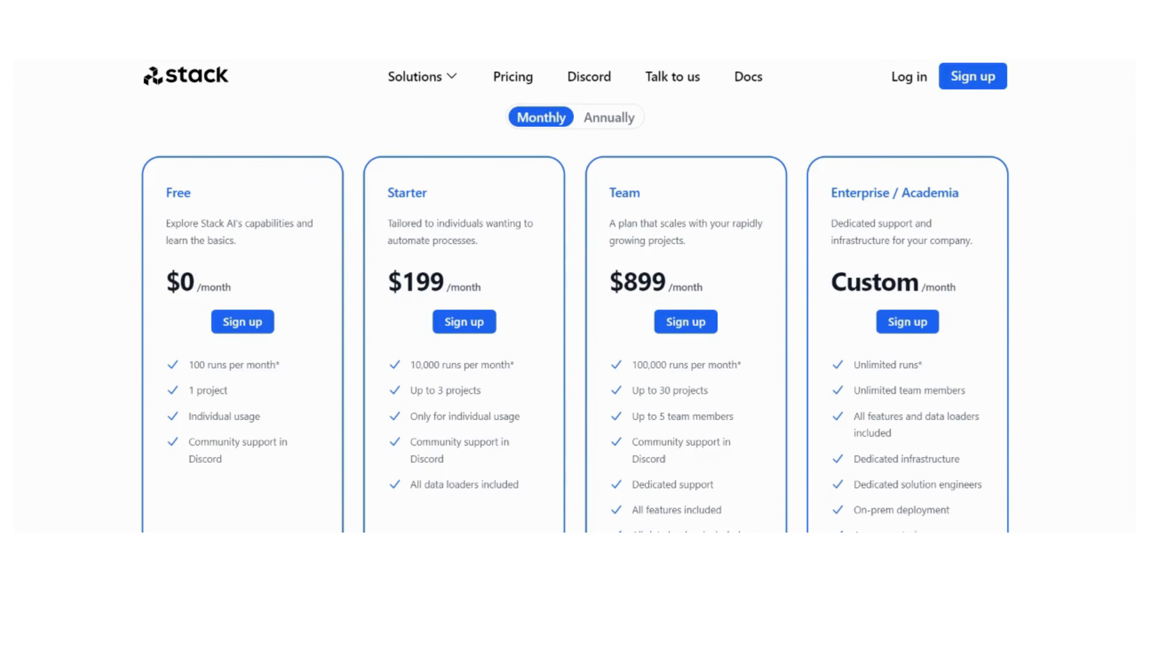
{"action": "scroll", "coordinate": [687, 133], "scroll_direction": "up", "scroll_amount": 4}
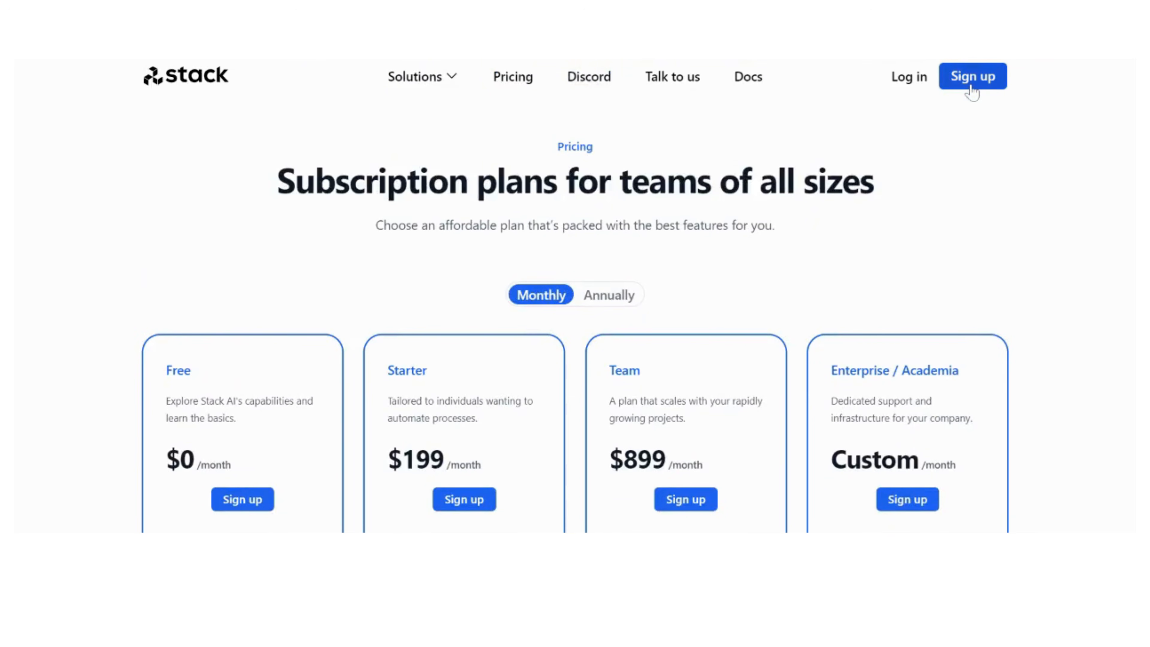
Log in to the existing account and start a new project to reach the template gallery.
{"action": "left_click", "coordinate": [904, 79]}
{"action": "left_click", "coordinate": [505, 442]}
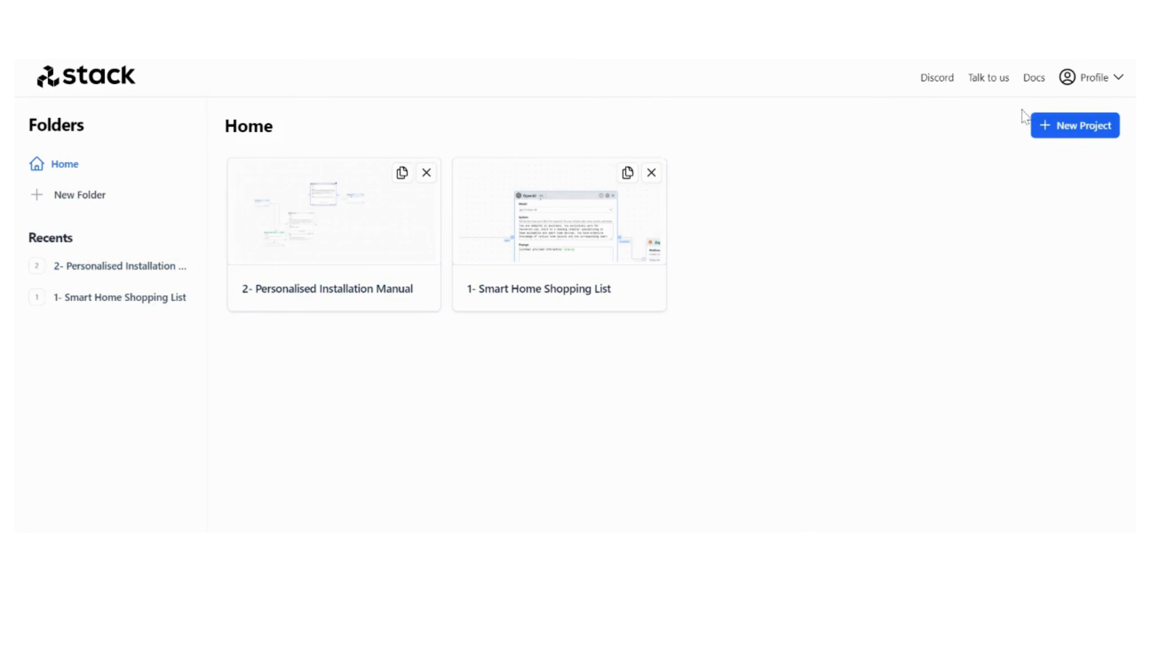
{"action": "left_click", "coordinate": [1047, 127]}
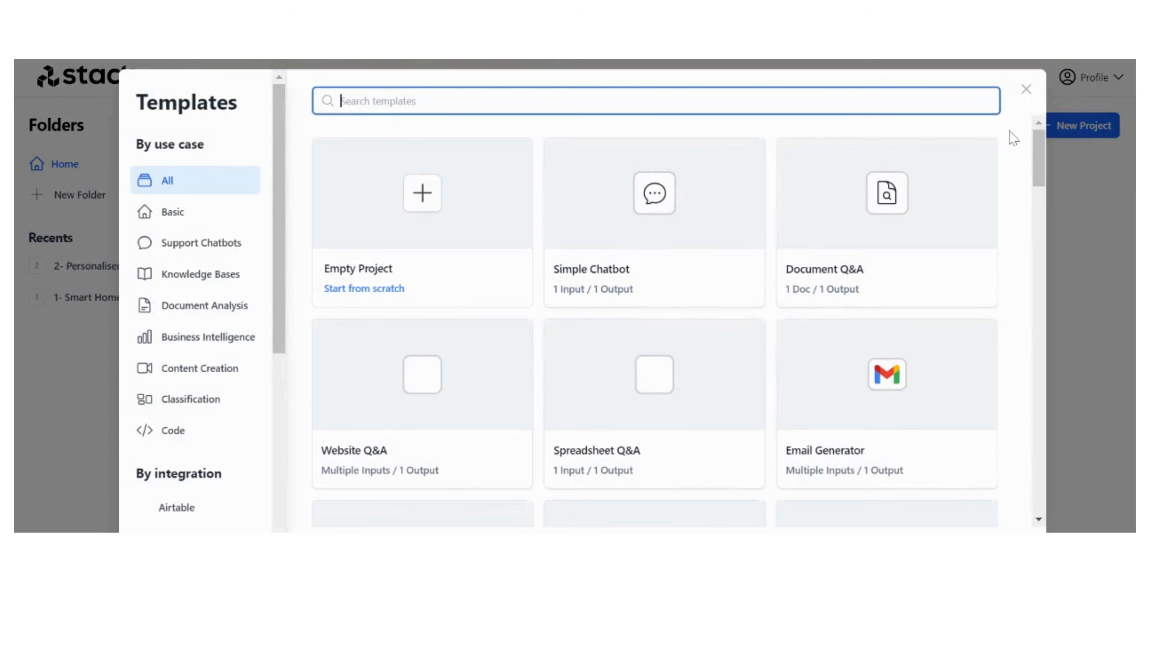
Look through the full range of available project templates across all use cases.
{"action": "scroll", "coordinate": [583, 238], "scroll_direction": "down", "scroll_amount": 20}
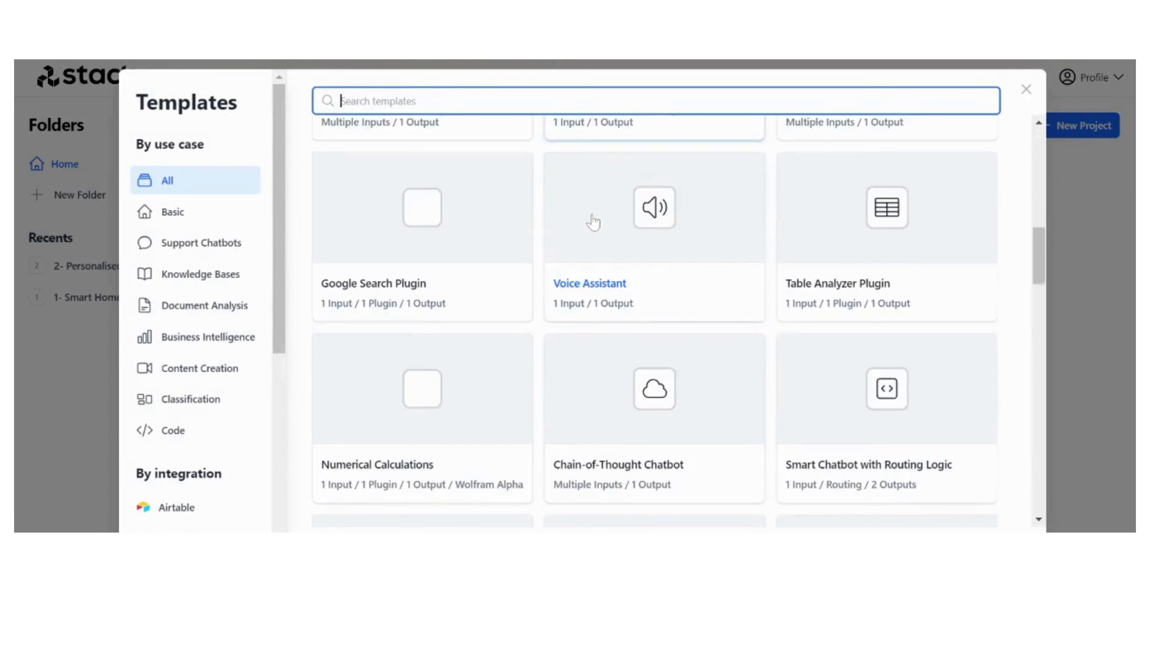
{"action": "scroll", "coordinate": [593, 222], "scroll_direction": "down", "scroll_amount": 5}
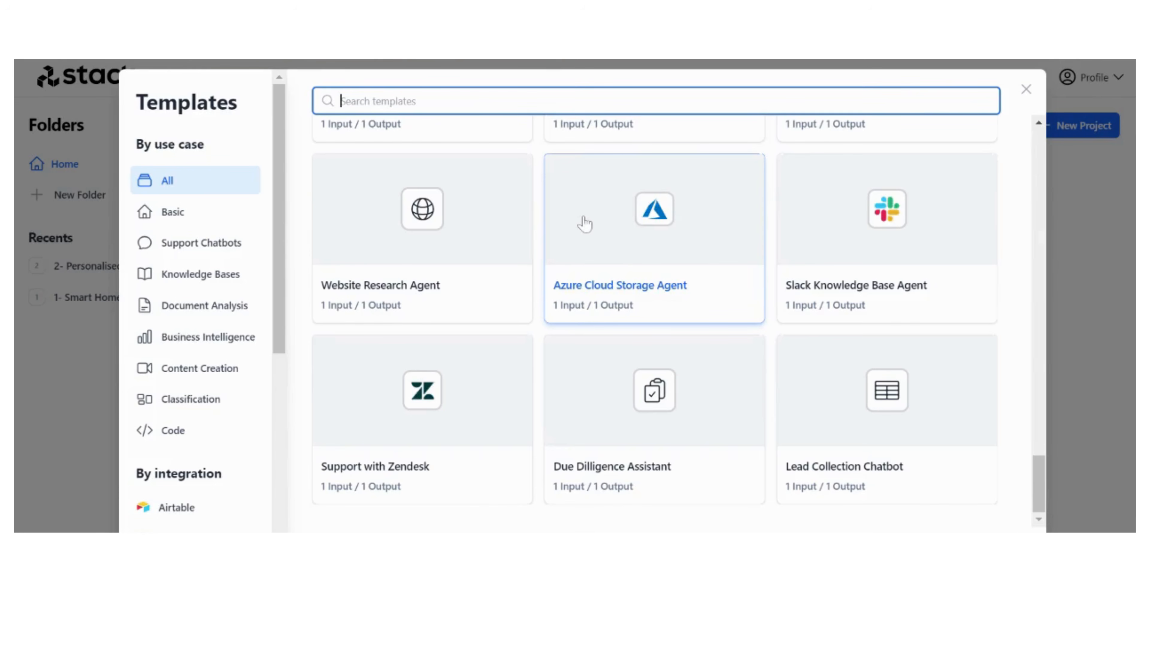
{"action": "scroll", "coordinate": [585, 224], "scroll_direction": "up", "scroll_amount": 5}
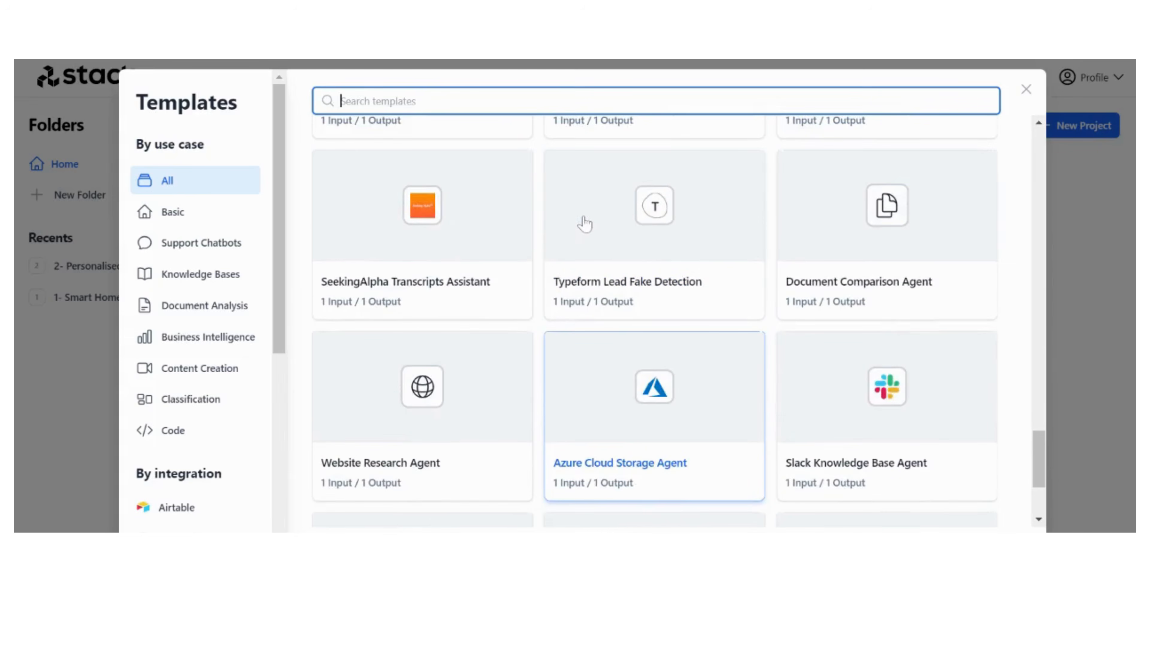
{"action": "scroll", "coordinate": [584, 223], "scroll_direction": "up", "scroll_amount": 3}
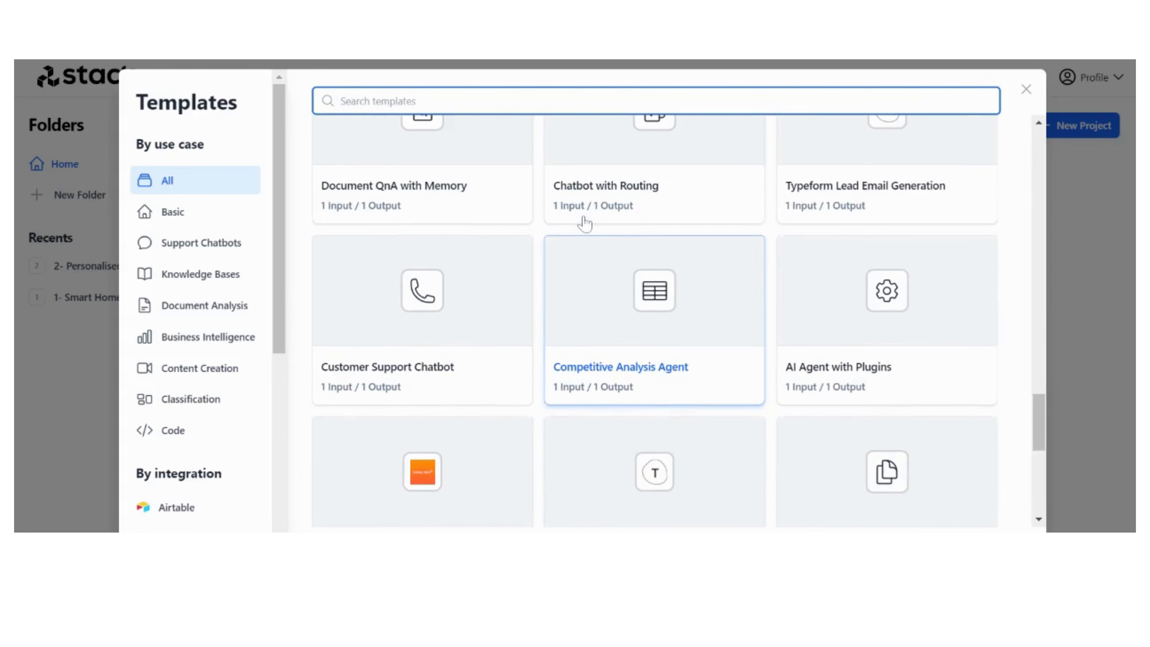
{"action": "scroll", "coordinate": [585, 223], "scroll_direction": "down", "scroll_amount": 6}
{"action": "scroll", "coordinate": [585, 223], "scroll_direction": "up", "scroll_amount": 12}
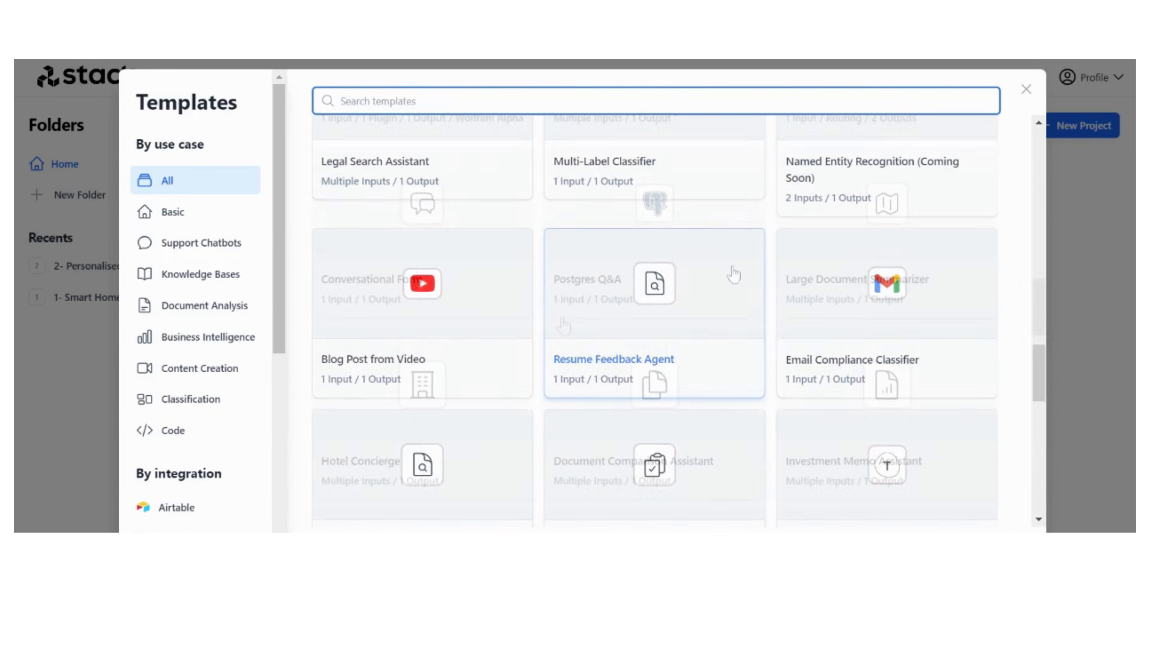
{"action": "scroll", "coordinate": [559, 323], "scroll_direction": "up", "scroll_amount": 12}
{"action": "scroll", "coordinate": [563, 325], "scroll_direction": "up", "scroll_amount": 6}
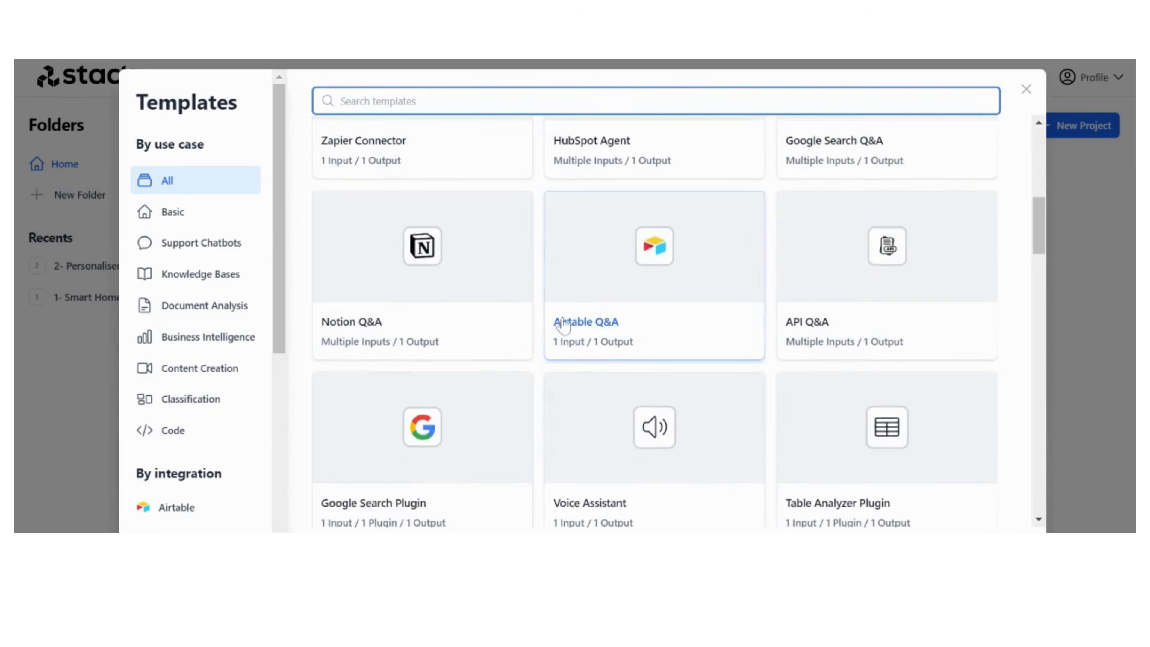
{"action": "scroll", "coordinate": [563, 324], "scroll_direction": "up", "scroll_amount": 3}
{"action": "scroll", "coordinate": [564, 324], "scroll_direction": "up", "scroll_amount": 1}
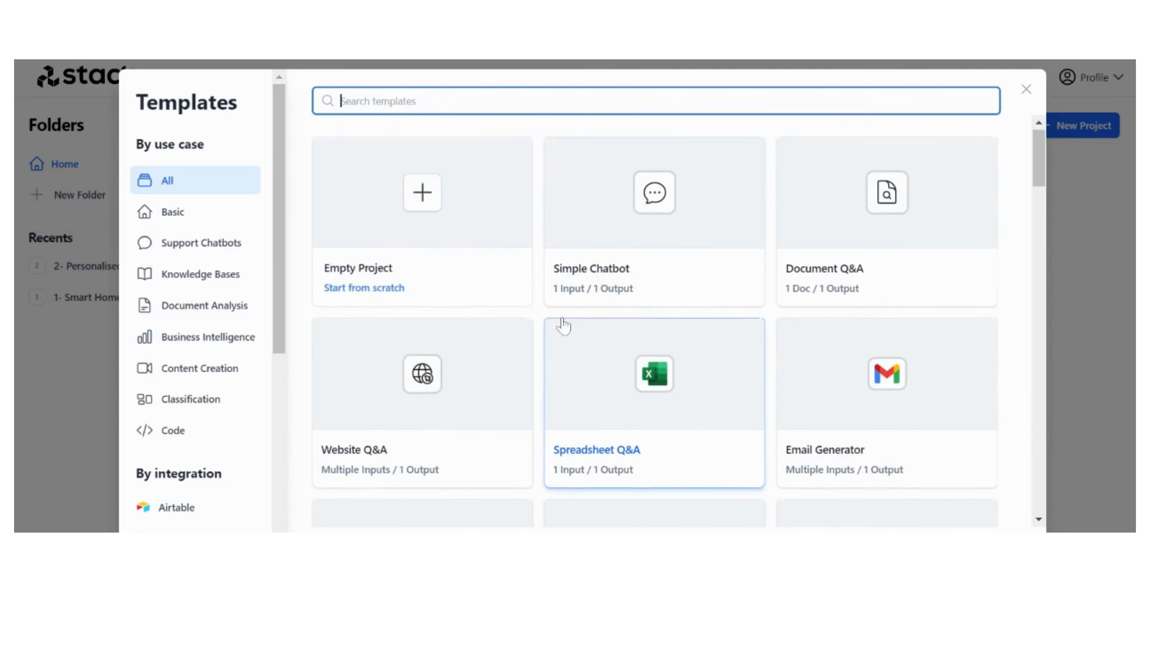
Create an empty project from scratch and arrange the Input and Output nodes level with each other on the canvas.
{"action": "left_click", "coordinate": [433, 196]}
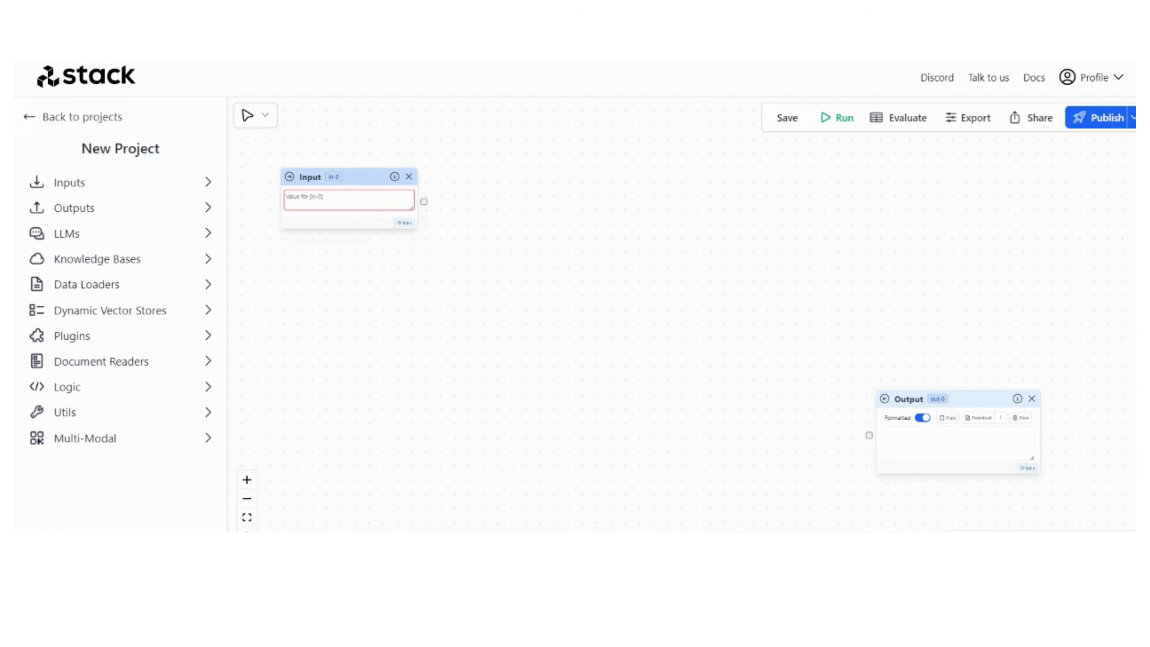
{"action": "left_click_drag", "start_coordinate": [372, 180], "coordinate": [521, 404]}
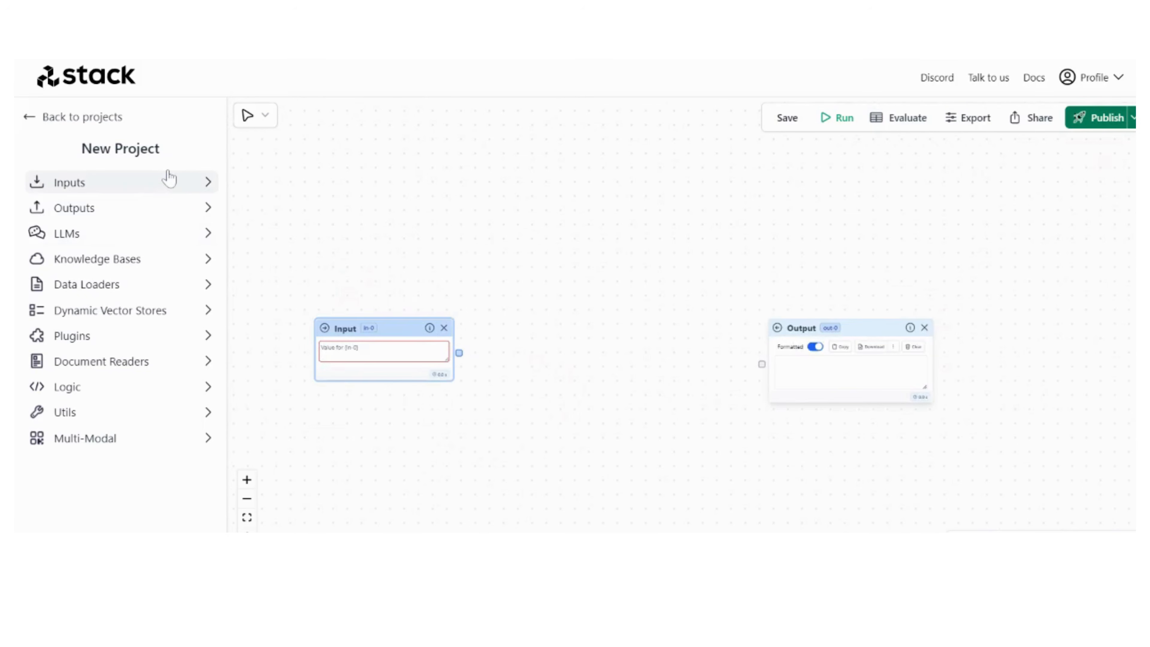
Examine the node types under Inputs, Knowledge Bases and Data Loaders, and view the profile's account options.
{"action": "left_click", "coordinate": [198, 190]}
{"action": "left_click", "coordinate": [198, 188]}
{"action": "left_click", "coordinate": [207, 256]}
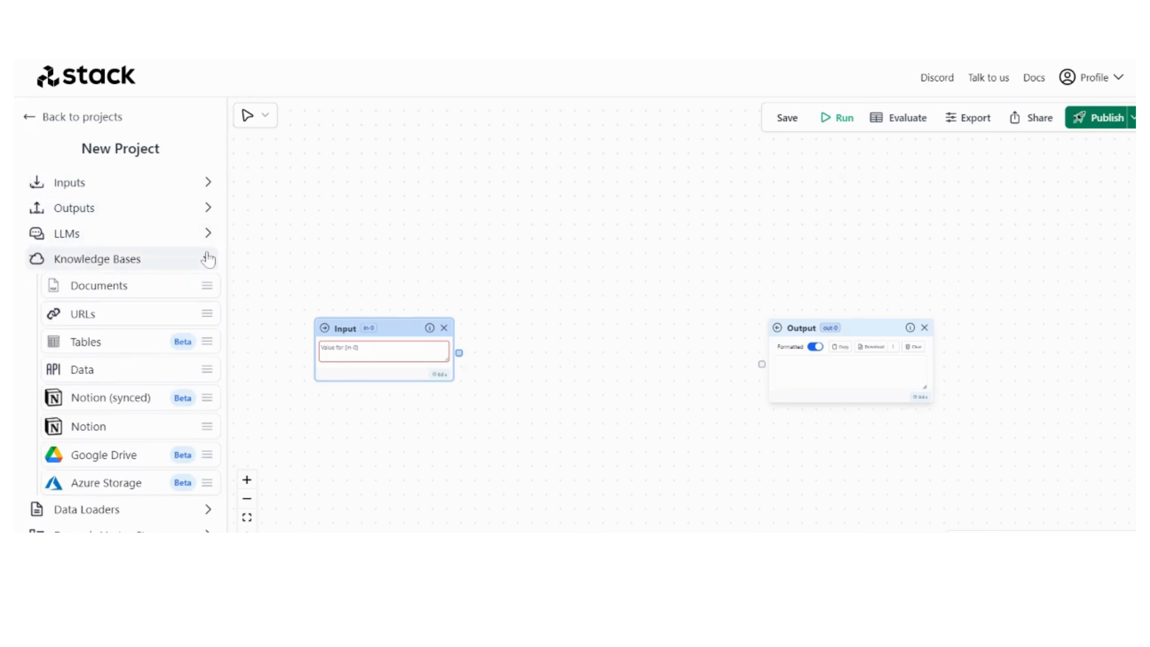
{"action": "left_click", "coordinate": [208, 259]}
{"action": "left_click", "coordinate": [208, 284]}
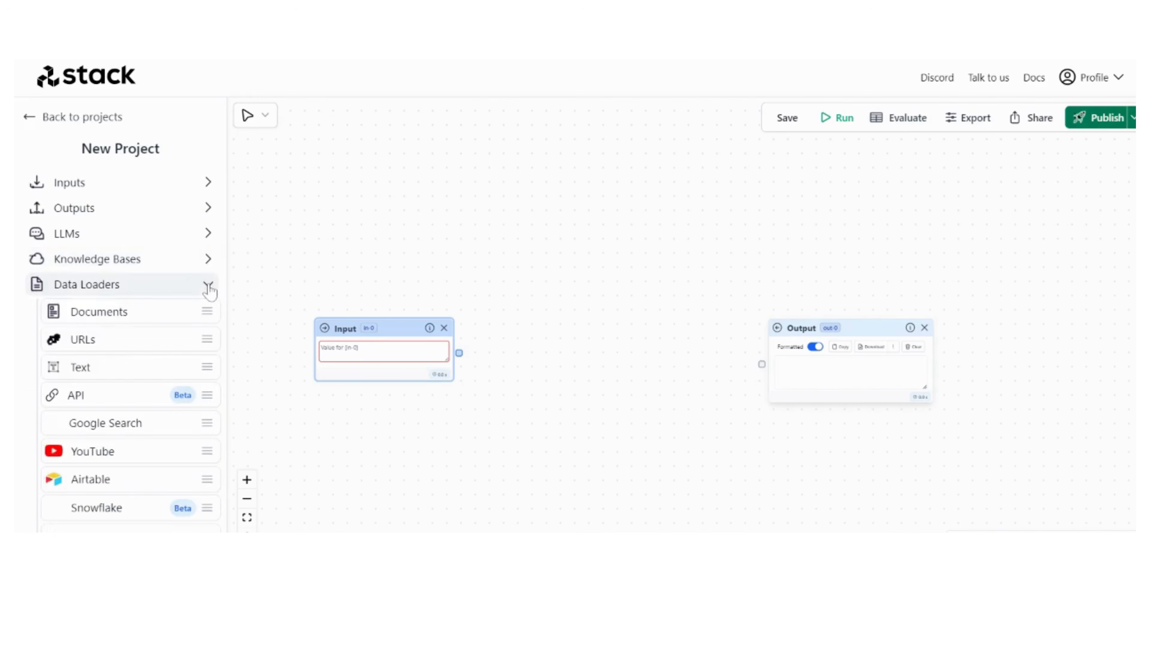
{"action": "left_click", "coordinate": [209, 289]}
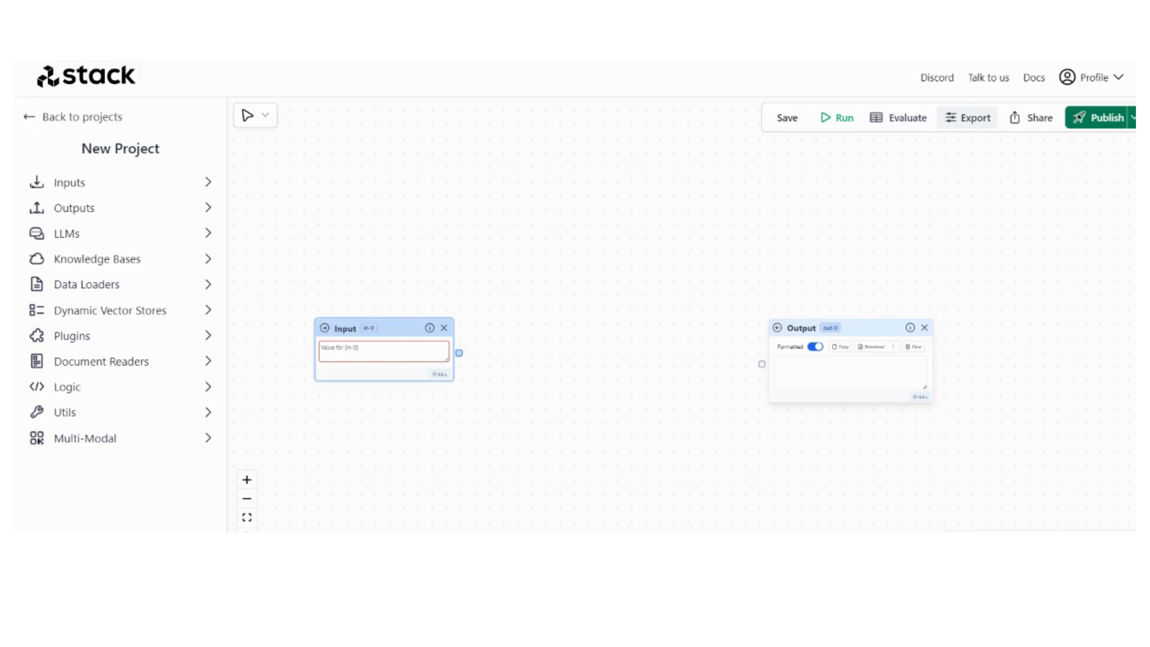
{"action": "left_click", "coordinate": [1096, 87]}
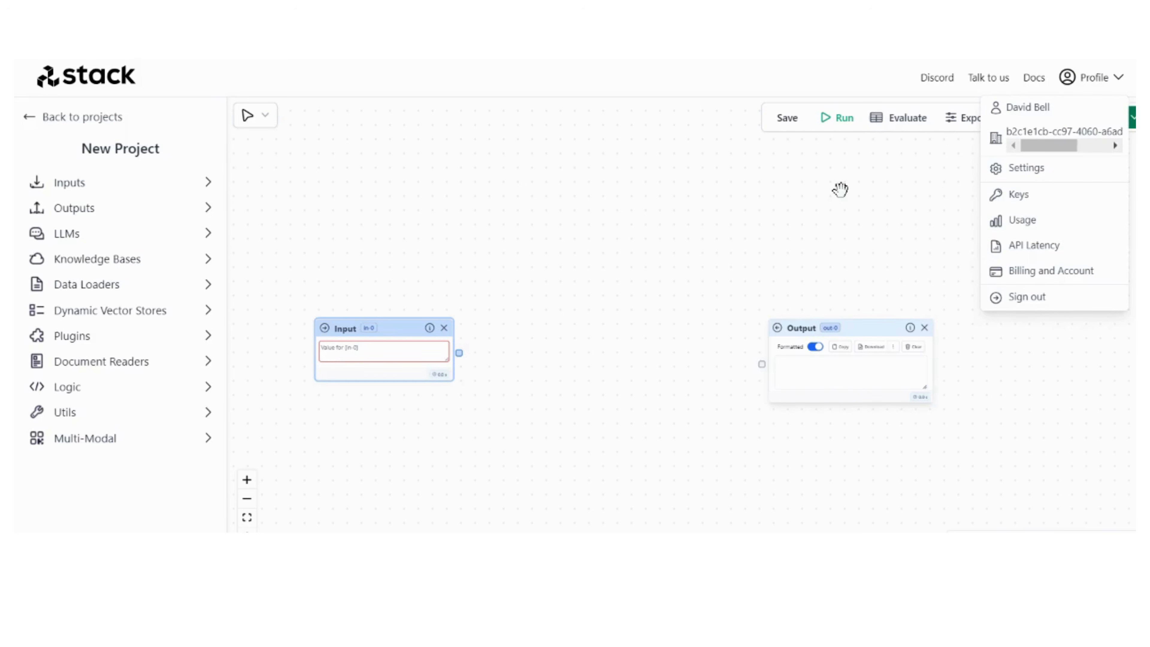
{"action": "left_click", "coordinate": [839, 189]}
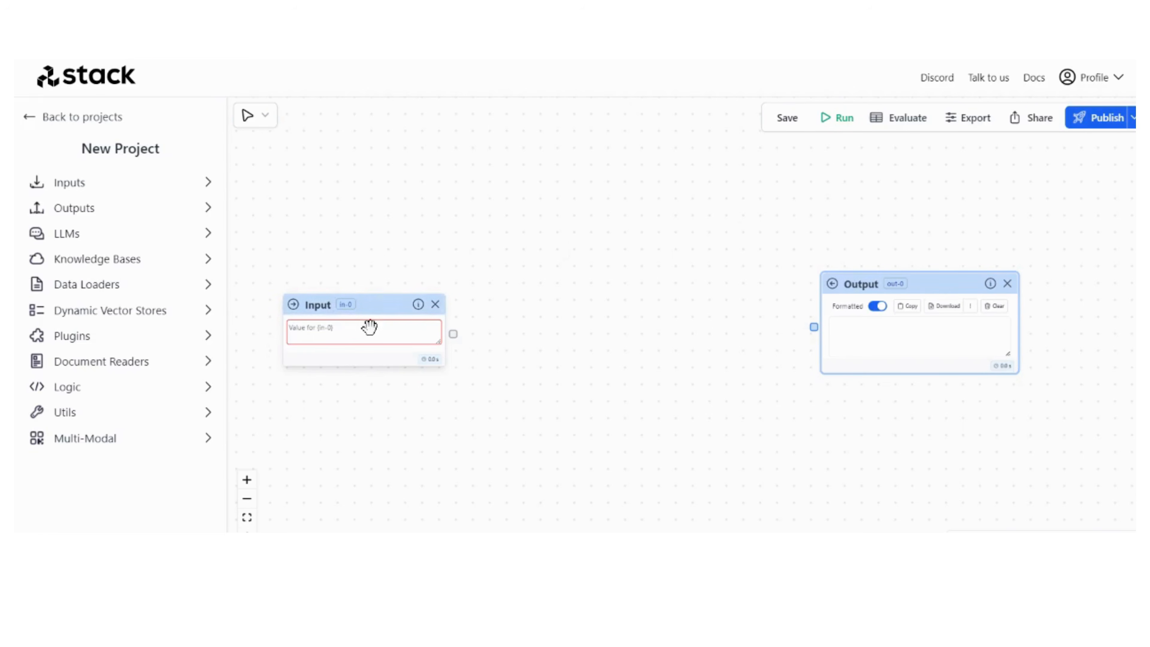
Add a Schedule trigger from the input nodes to the canvas between the Input and Output nodes.
{"action": "left_click", "coordinate": [204, 183]}
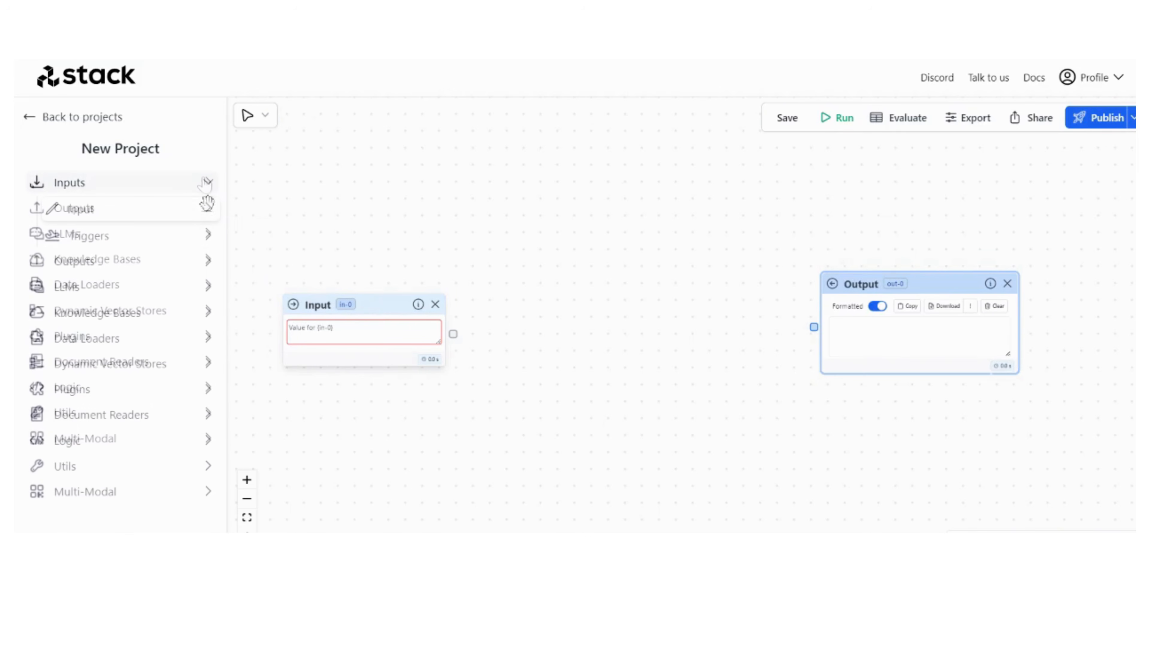
{"action": "left_click", "coordinate": [208, 237]}
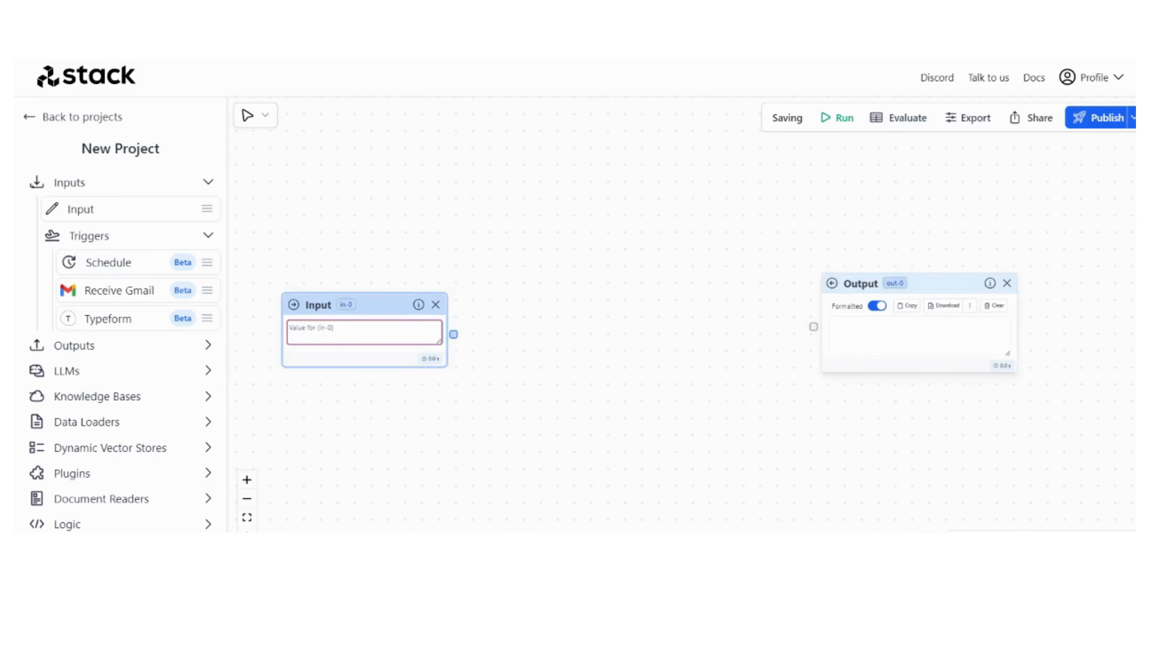
{"action": "scroll", "coordinate": [270, 334], "scroll_direction": "up", "scroll_amount": 2}
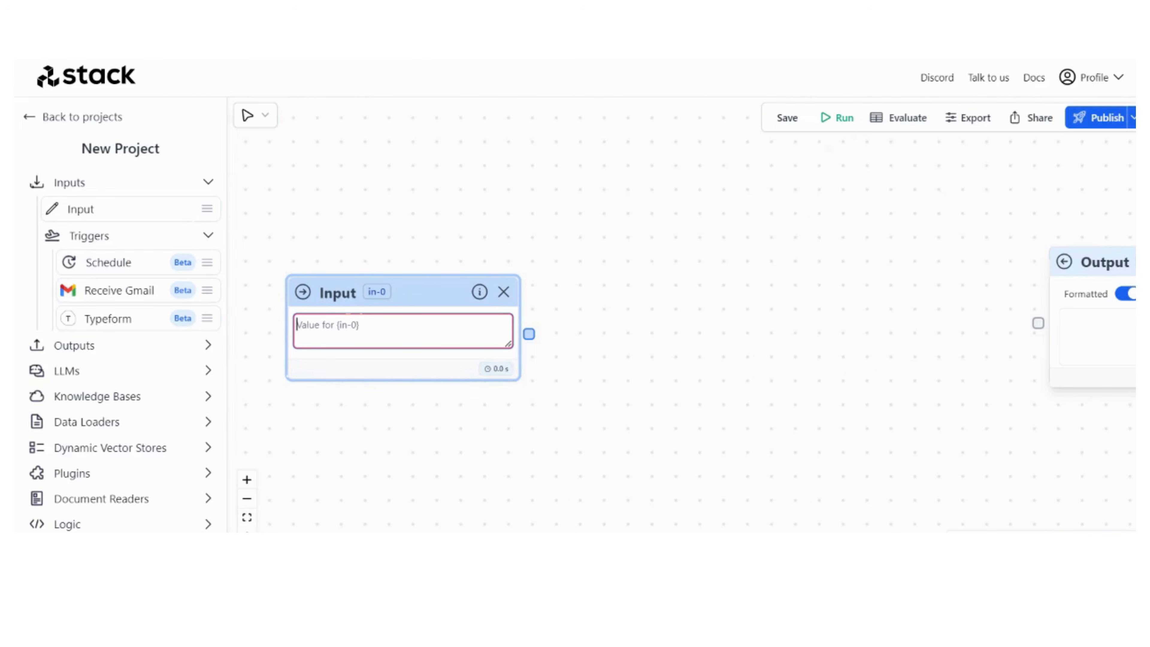
{"action": "left_click", "coordinate": [462, 323]}
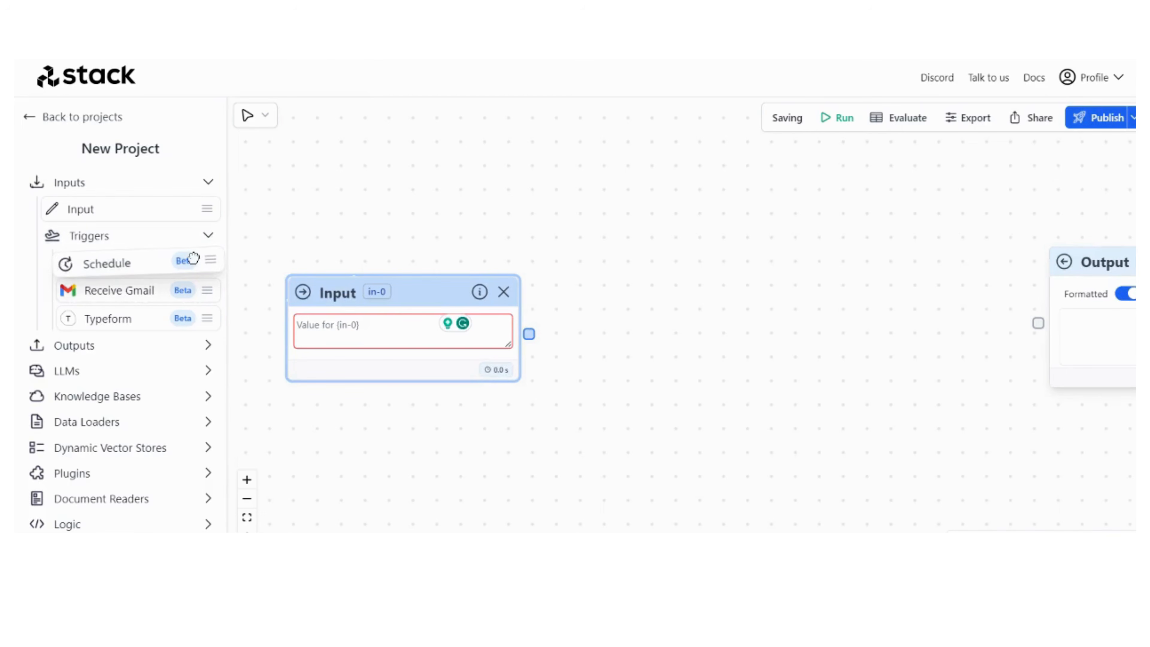
{"action": "left_click_drag", "start_coordinate": [185, 261], "coordinate": [674, 234]}
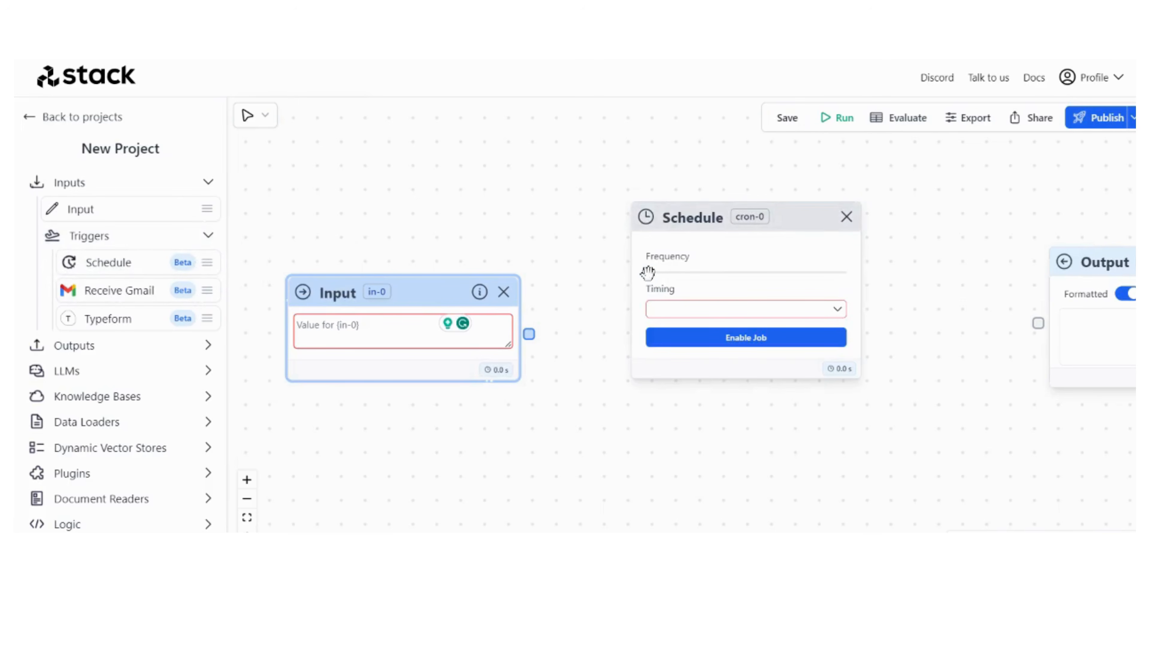
Set the Schedule node's timing to hour and its frequency to 1.
{"action": "left_click_drag", "start_coordinate": [644, 272], "coordinate": [659, 272]}
{"action": "left_click", "coordinate": [715, 301]}
{"action": "left_click", "coordinate": [724, 314]}
{"action": "left_click", "coordinate": [699, 357]}
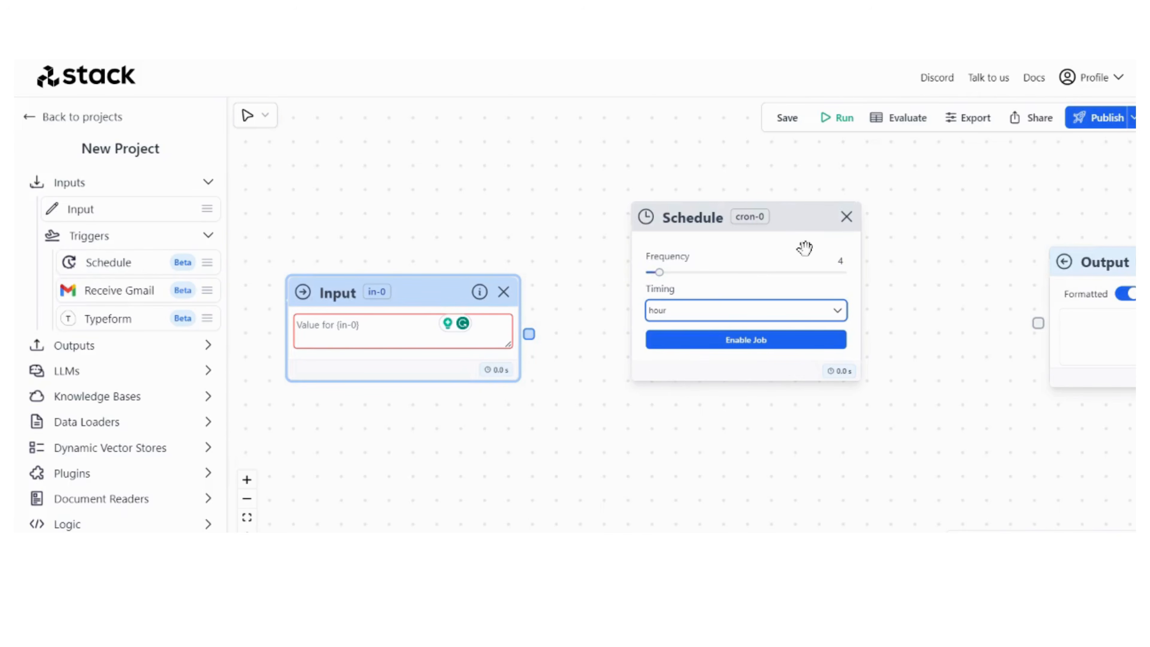
{"action": "left_click", "coordinate": [843, 260]}
{"action": "key", "text": "BackSpace"}
{"action": "type", "text": "1"}
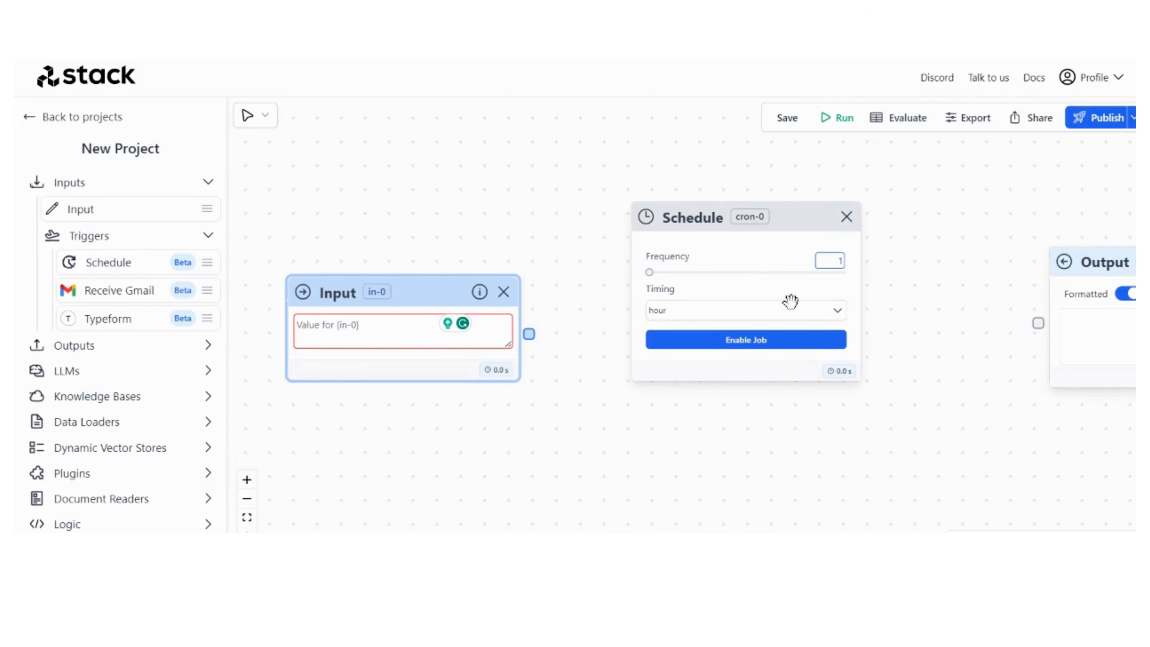
Set the Schedule node's timing to day and move the node closer to the Input node.
{"action": "left_click", "coordinate": [791, 303]}
{"action": "left_click", "coordinate": [696, 385]}
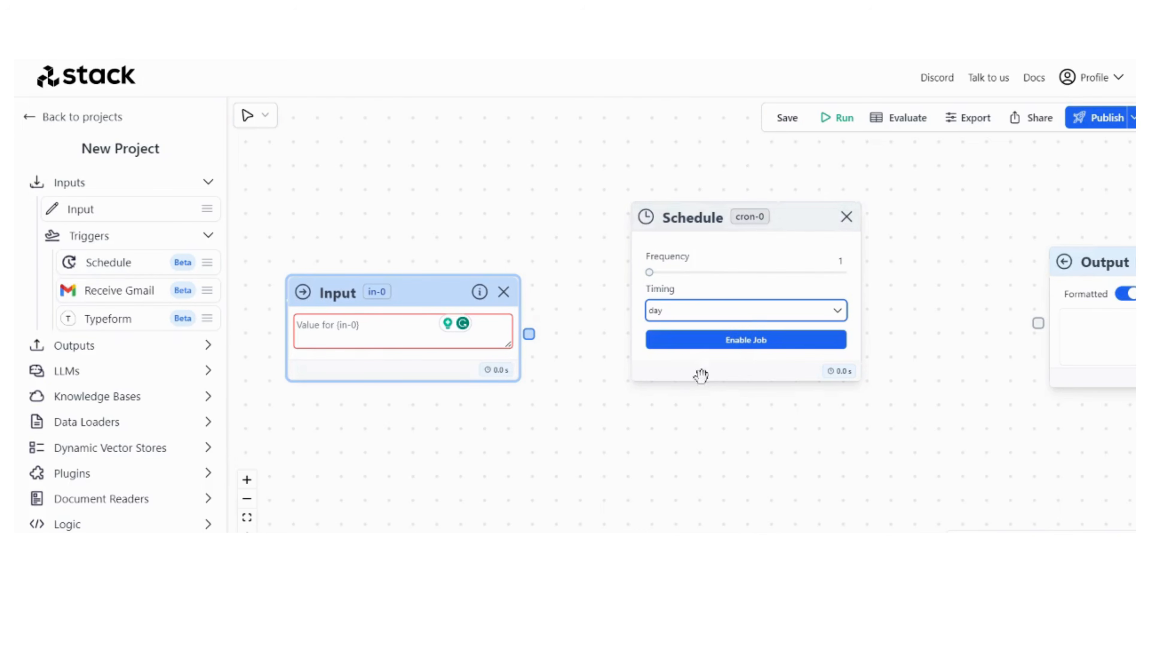
{"action": "left_click", "coordinate": [746, 311]}
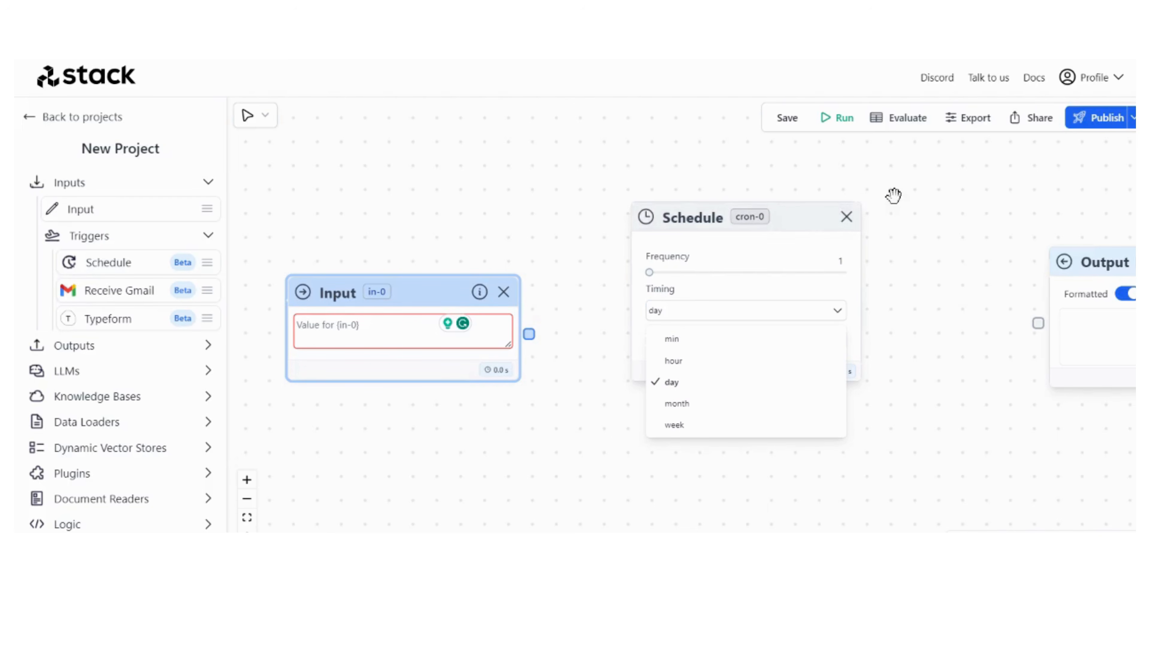
{"action": "left_click", "coordinate": [883, 197]}
{"action": "left_click_drag", "start_coordinate": [796, 216], "coordinate": [737, 201]}
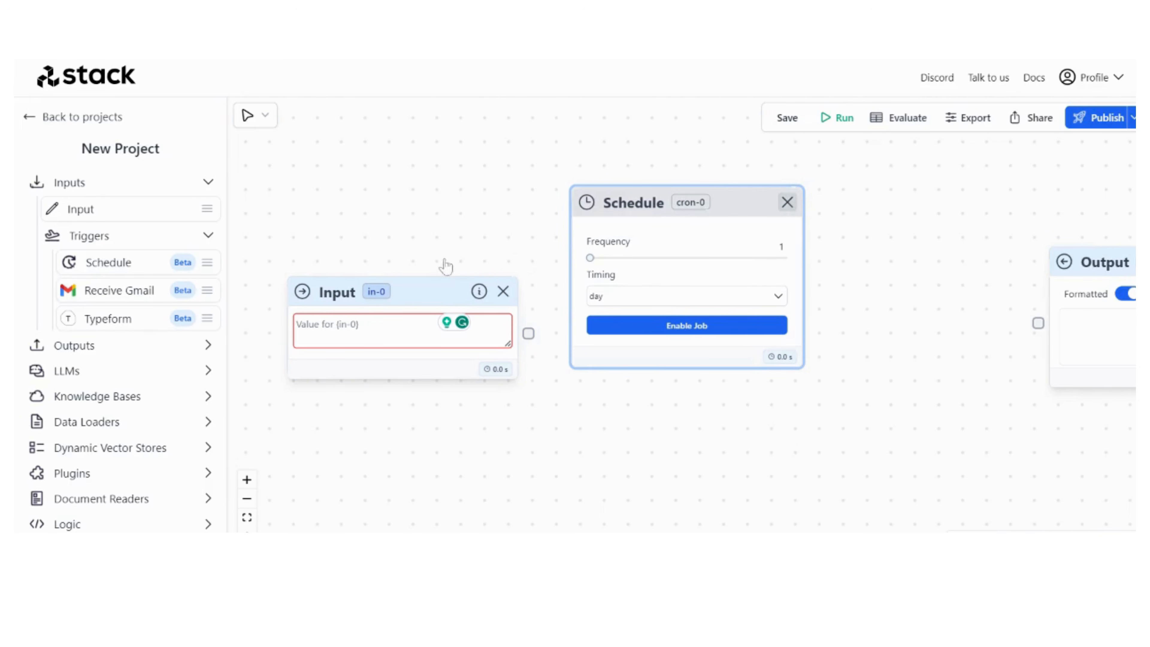
Swap the Schedule trigger for a Receive Gmail trigger, and swap that one for a Typeform trigger between Input and Output.
{"action": "key", "text": "BackSpace"}
{"action": "left_click_drag", "start_coordinate": [161, 284], "coordinate": [624, 222]}
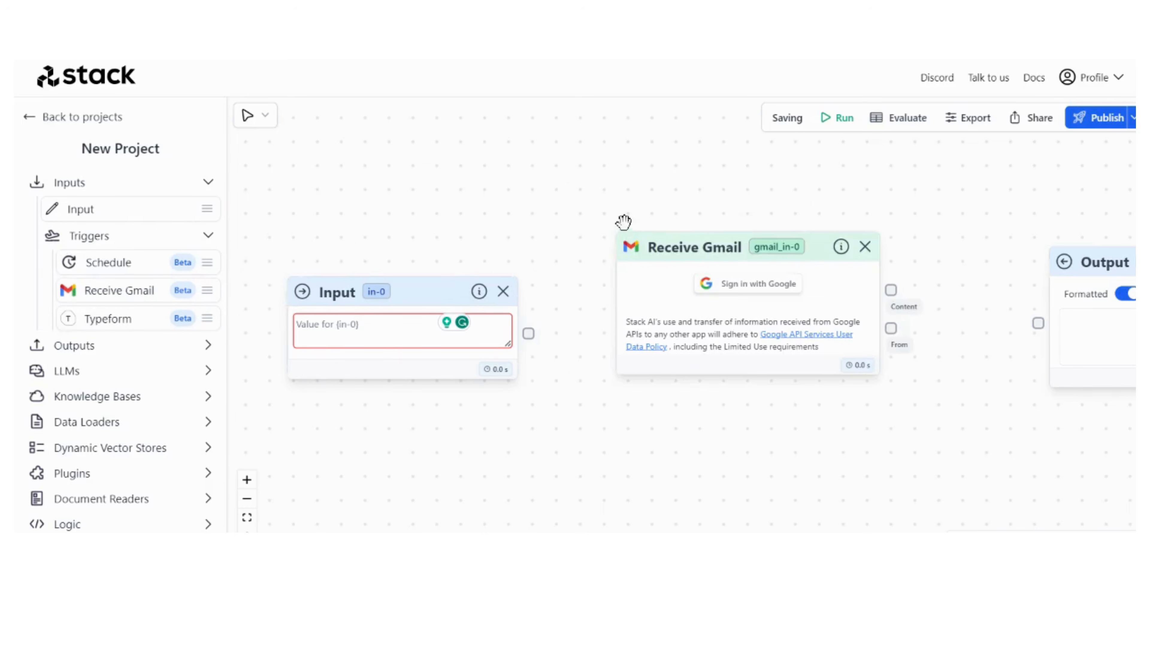
{"action": "left_click", "coordinate": [739, 319]}
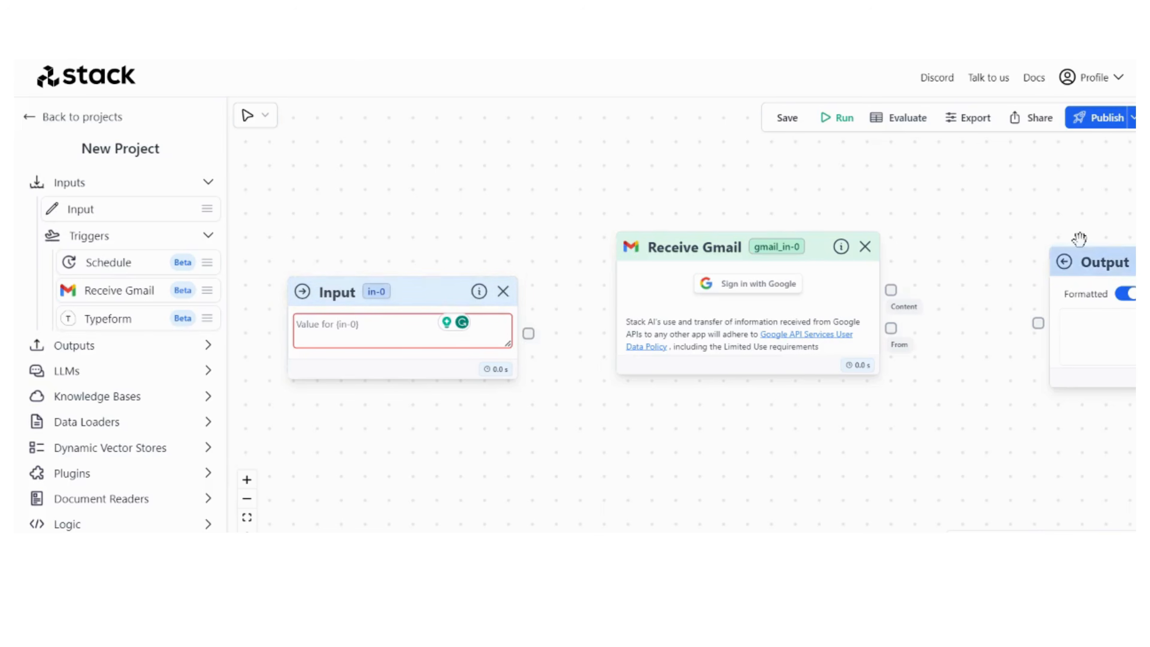
{"action": "left_click_drag", "start_coordinate": [1043, 213], "coordinate": [984, 218]}
{"action": "left_click", "coordinate": [804, 257]}
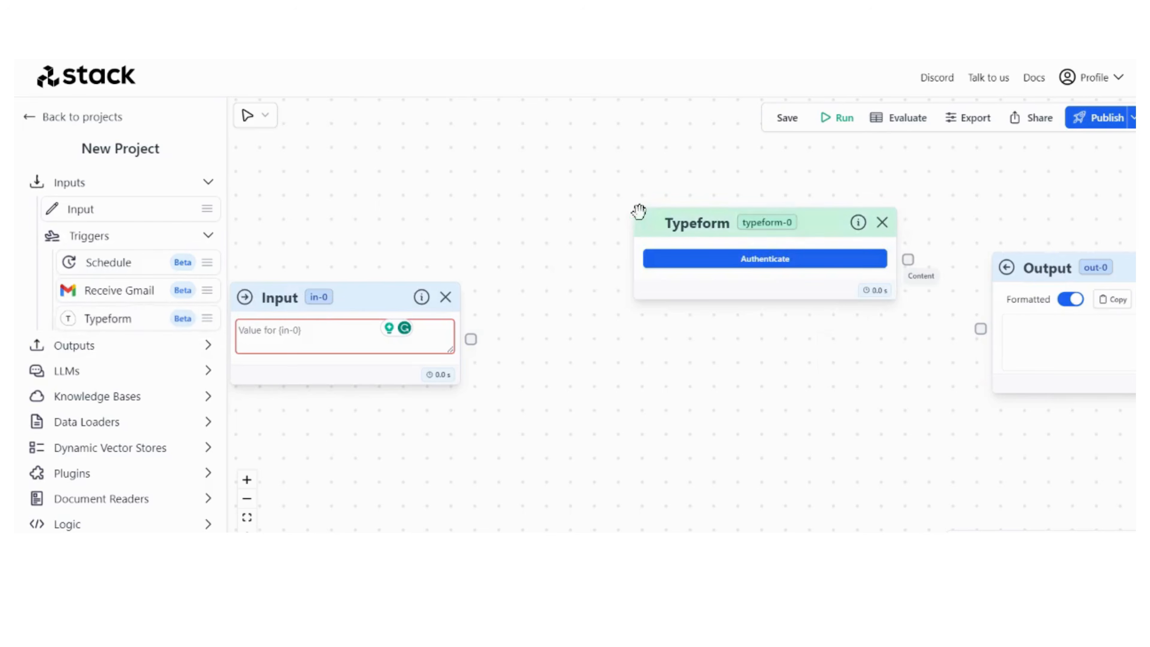
{"action": "left_click_drag", "start_coordinate": [675, 215], "coordinate": [662, 233]}
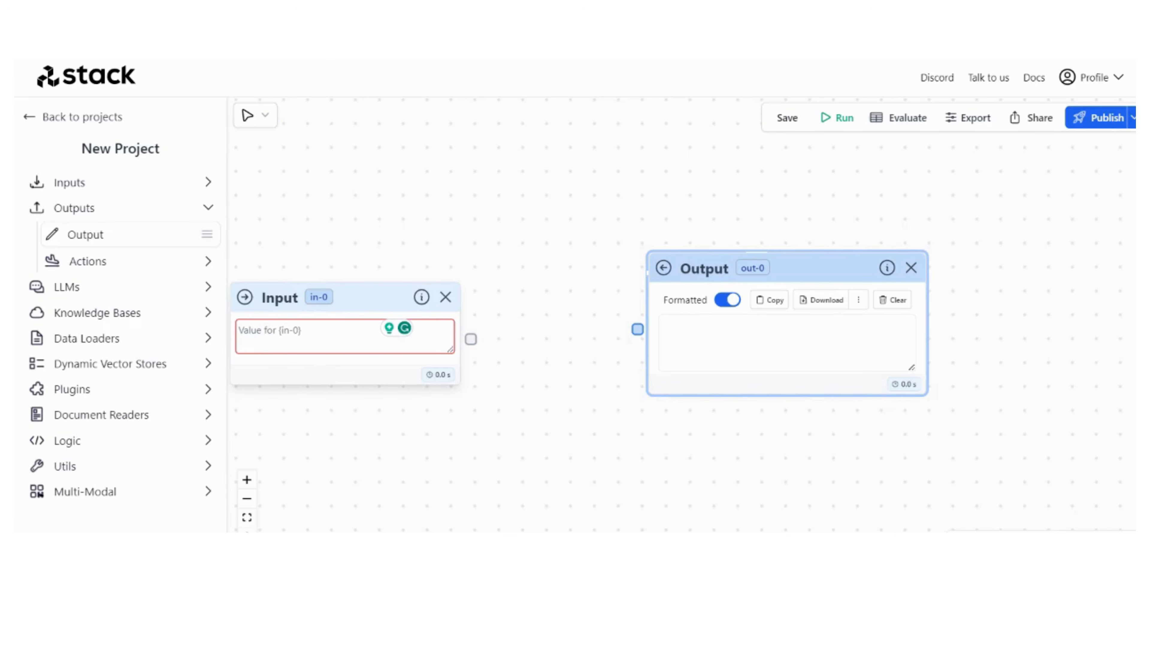
Replace the Output node with a Notion Writer action placed to the right of the Input node.
{"action": "left_click", "coordinate": [208, 267]}
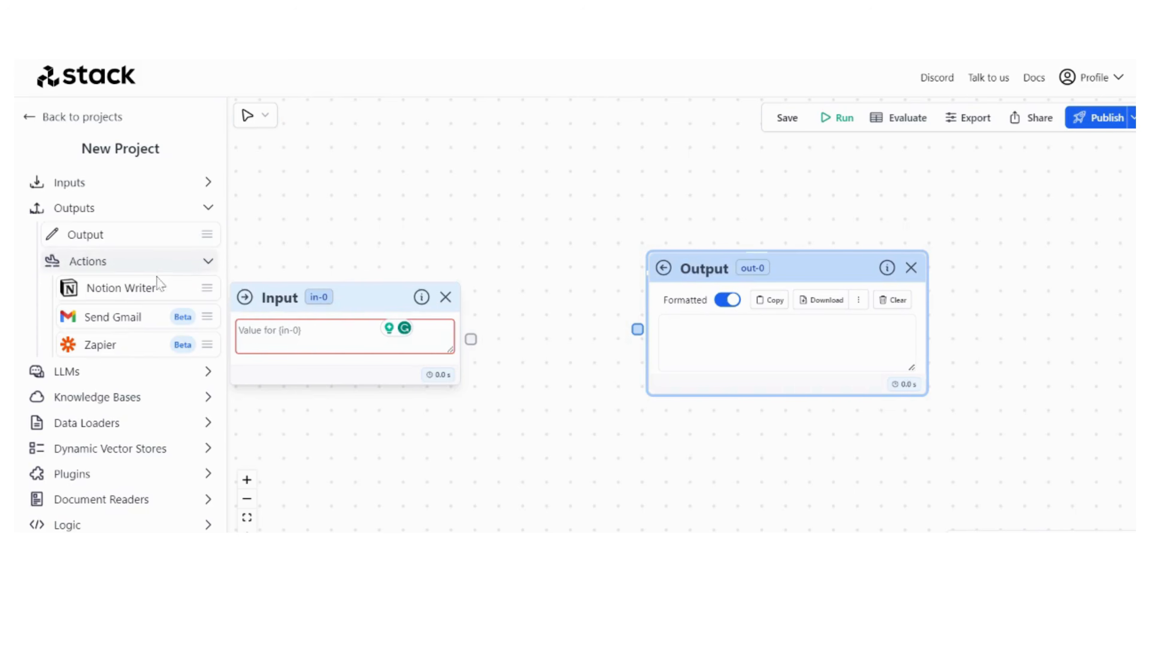
{"action": "left_click_drag", "start_coordinate": [159, 286], "coordinate": [493, 187]}
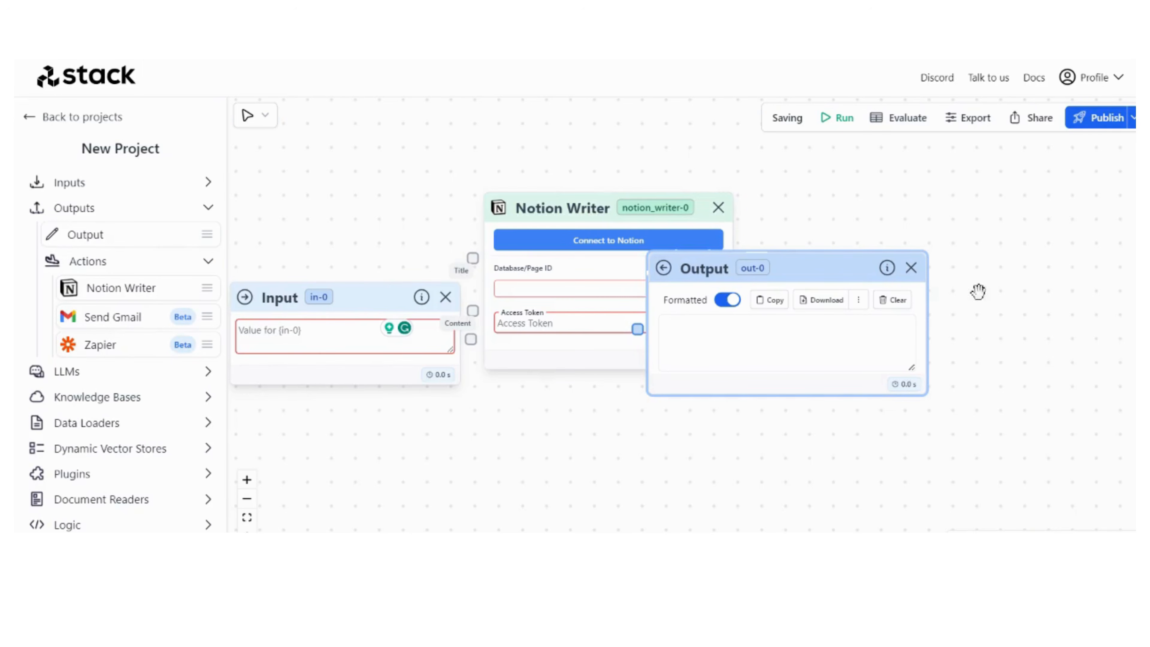
{"action": "left_click", "coordinate": [911, 267]}
{"action": "left_click_drag", "start_coordinate": [612, 198], "coordinate": [679, 240]}
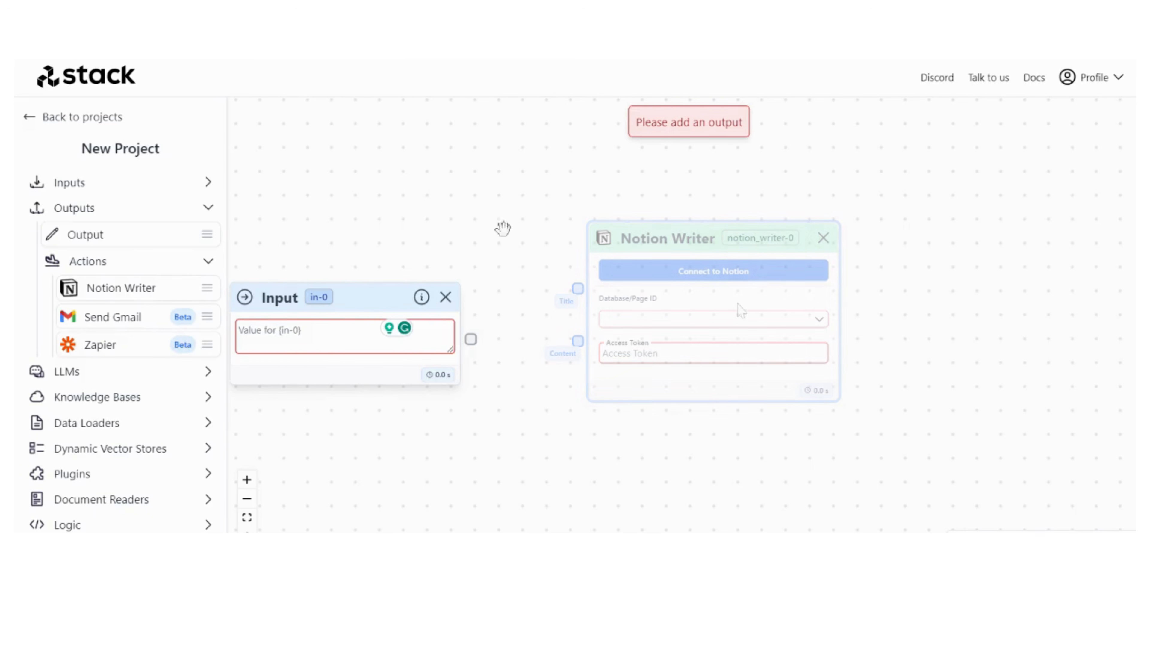
Try out a Send Gmail action together with a Receive Gmail trigger on the canvas, and remove both nodes.
{"action": "left_click_drag", "start_coordinate": [133, 321], "coordinate": [598, 337]}
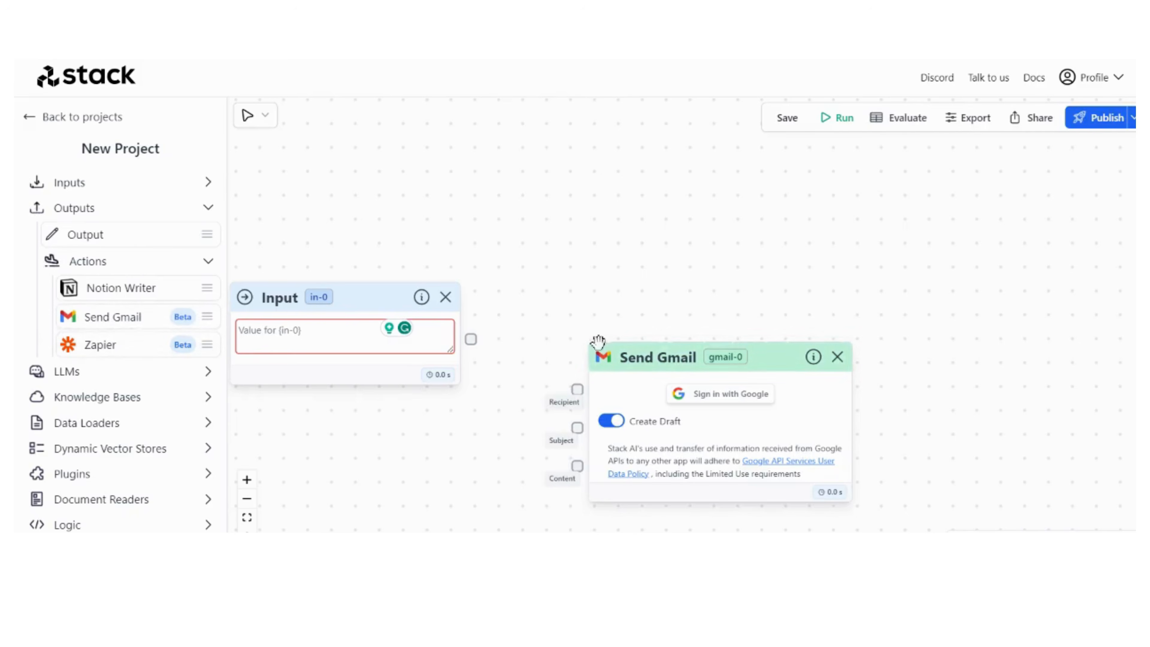
{"action": "left_click", "coordinate": [90, 182]}
{"action": "left_click_drag", "start_coordinate": [122, 288], "coordinate": [387, 272]}
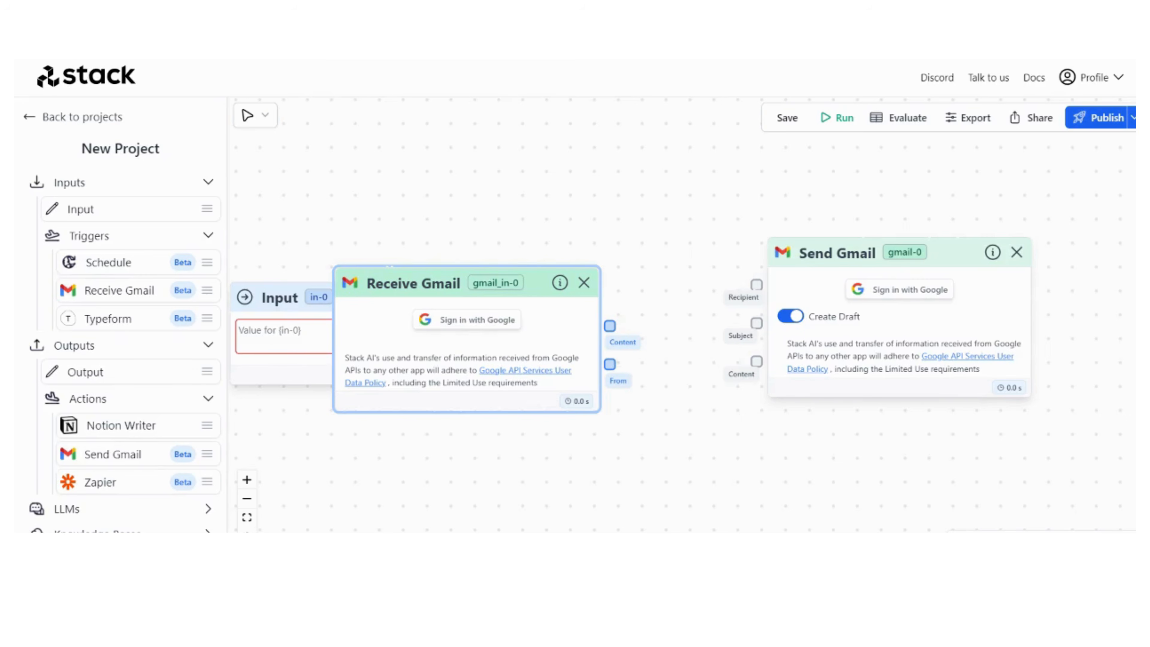
{"action": "left_click", "coordinate": [584, 282]}
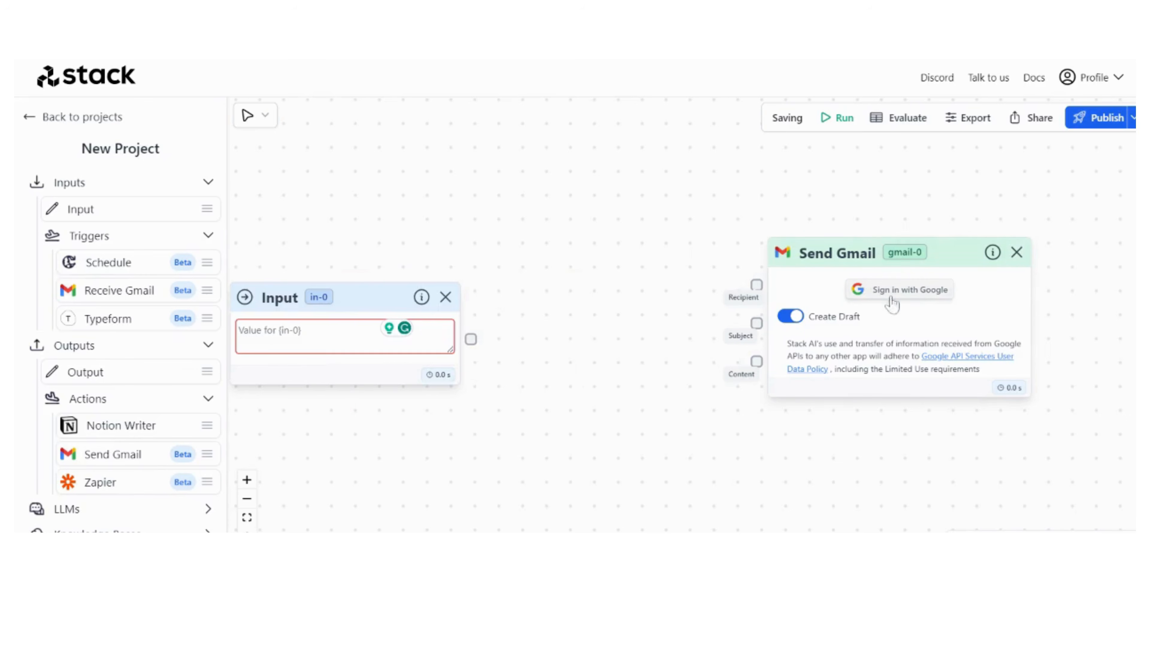
{"action": "left_click", "coordinate": [1017, 254]}
Add a Zapier action to the right of the Input node and select its Webhook URL for entry.
{"action": "scroll", "coordinate": [111, 313], "scroll_direction": "down", "scroll_amount": 2}
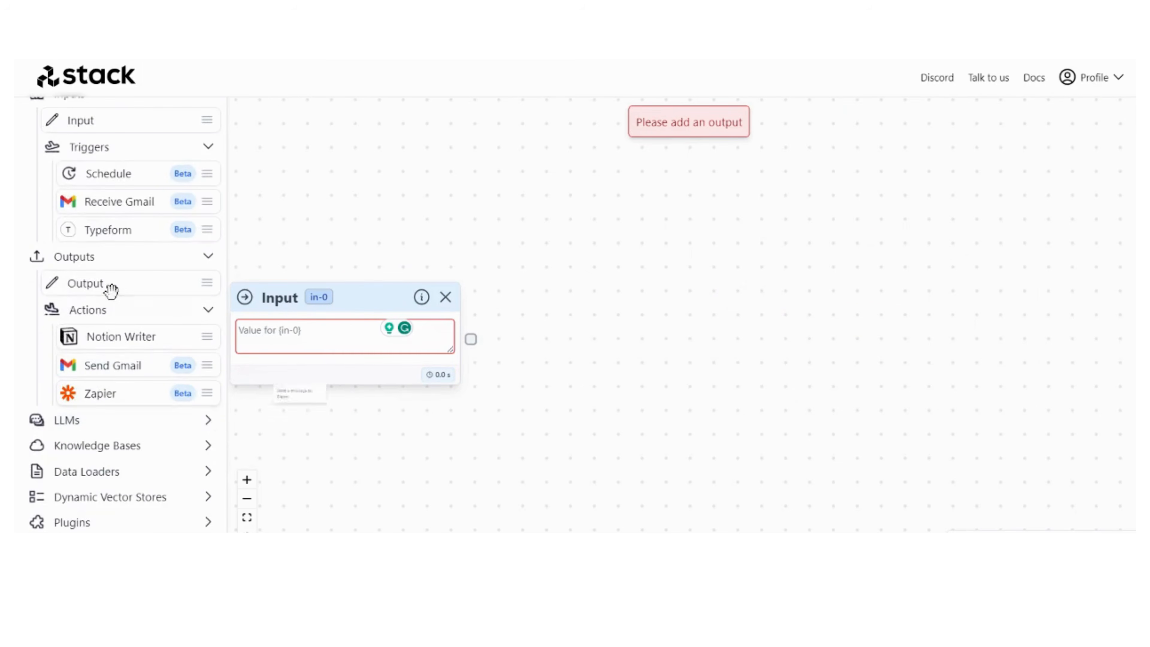
{"action": "left_click_drag", "start_coordinate": [108, 394], "coordinate": [671, 239]}
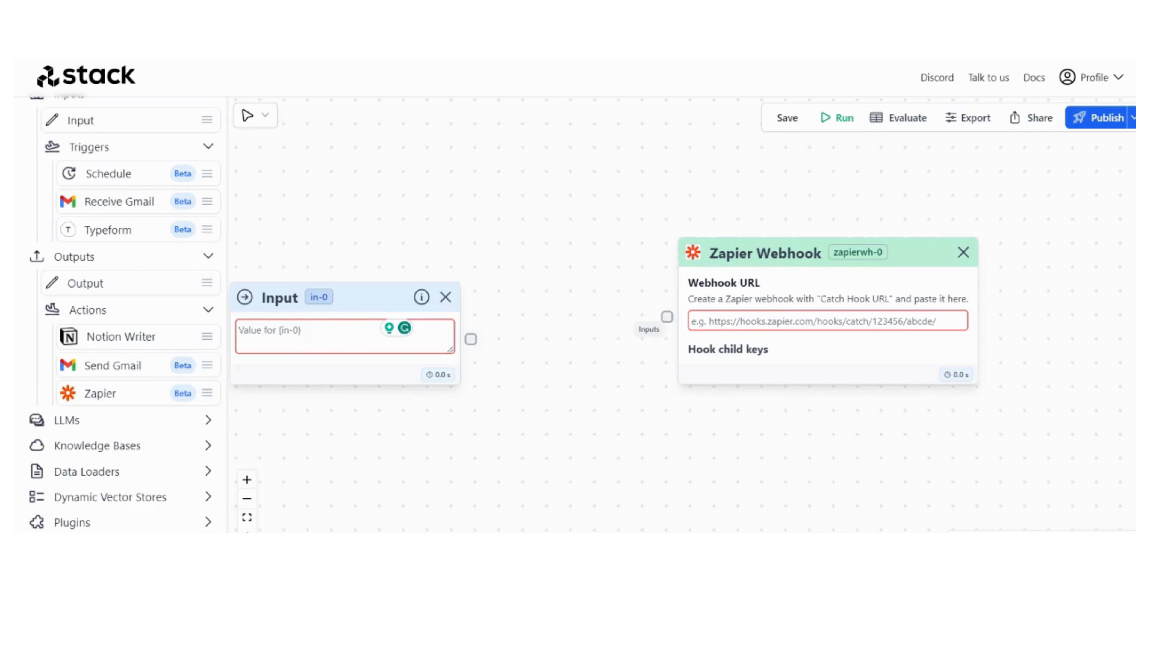
{"action": "left_click", "coordinate": [828, 321]}
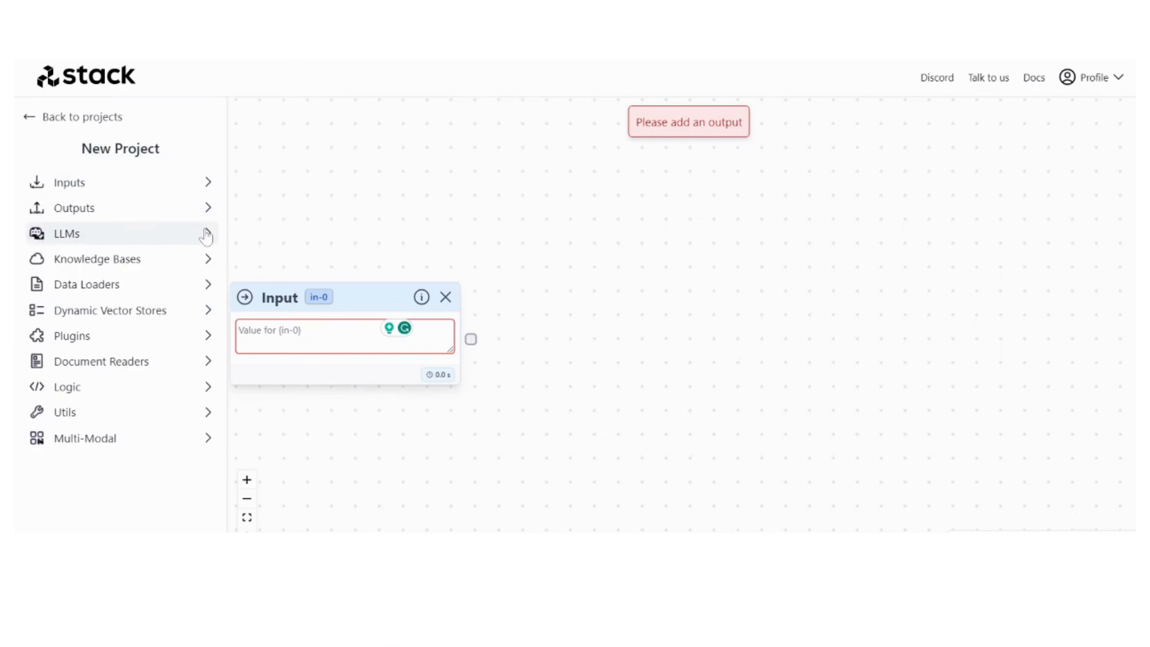
Add an OpenAI LLM node to the right of the Input node.
{"action": "left_click", "coordinate": [207, 234]}
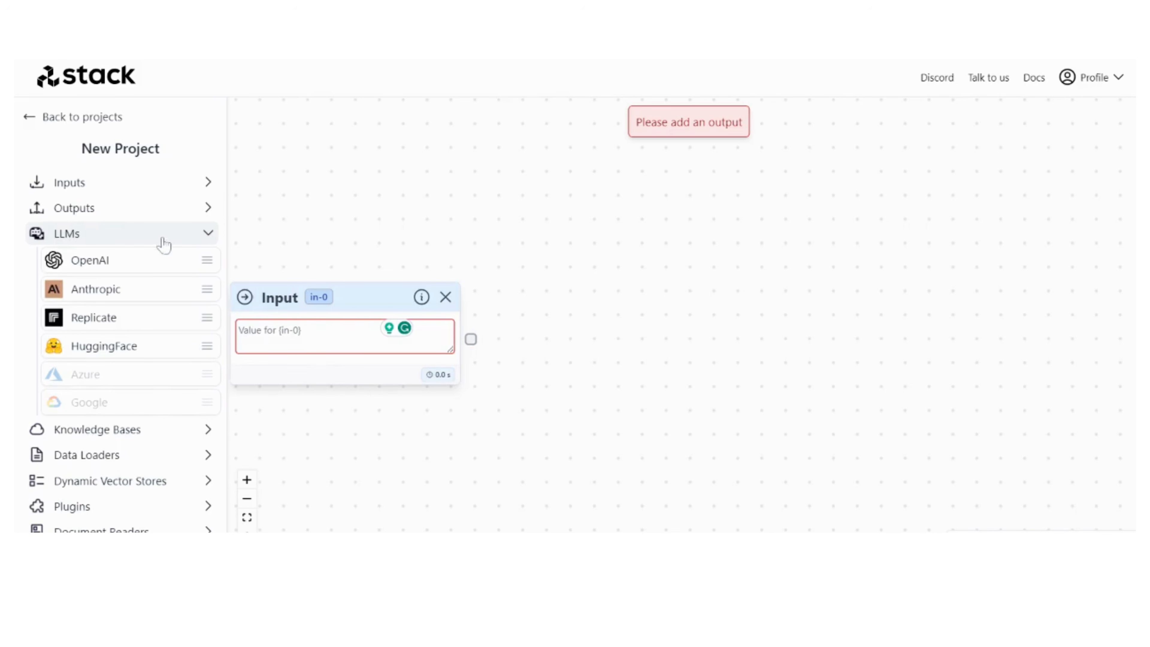
{"action": "left_click_drag", "start_coordinate": [112, 247], "coordinate": [657, 293]}
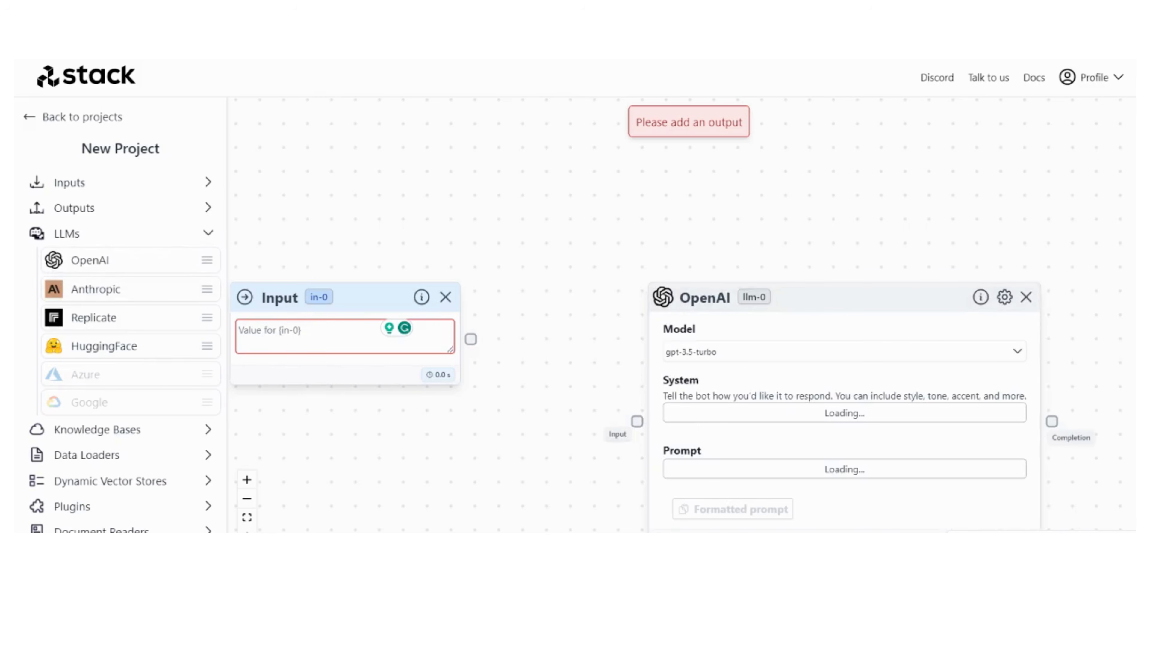
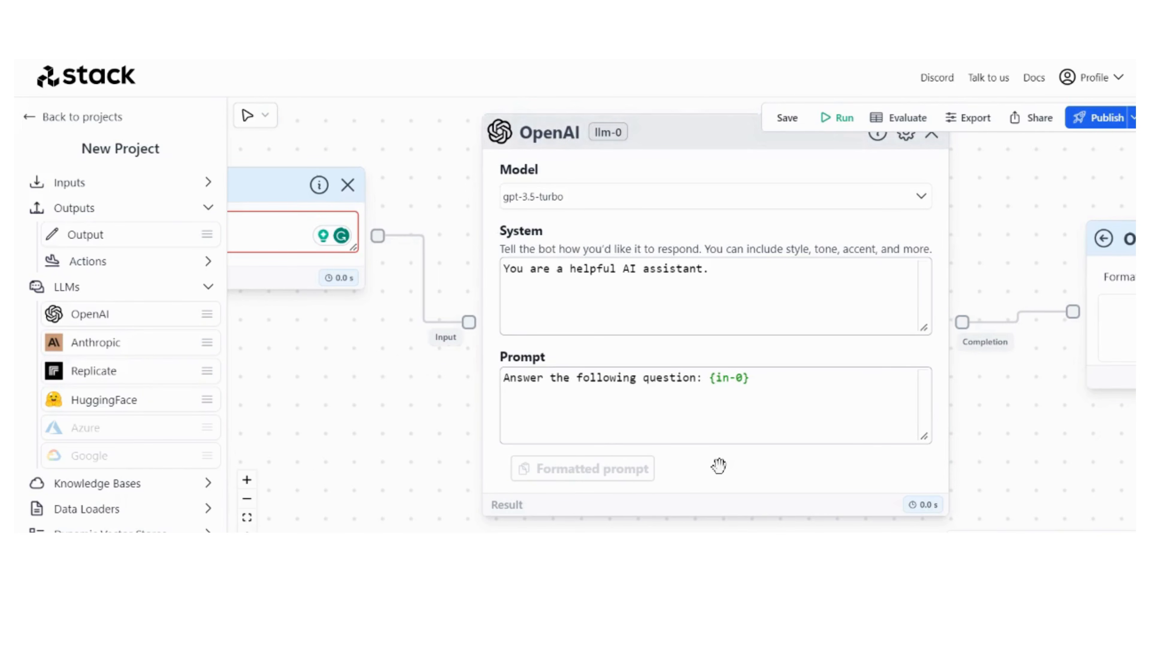
Examine how the OpenAI node's prompt refers to the connected Input node through {in-0}.
{"action": "left_click", "coordinate": [750, 379]}
{"action": "left_click_drag", "start_coordinate": [326, 323], "coordinate": [486, 320]}
{"action": "scroll", "coordinate": [271, 164], "scroll_direction": "up", "scroll_amount": 3}
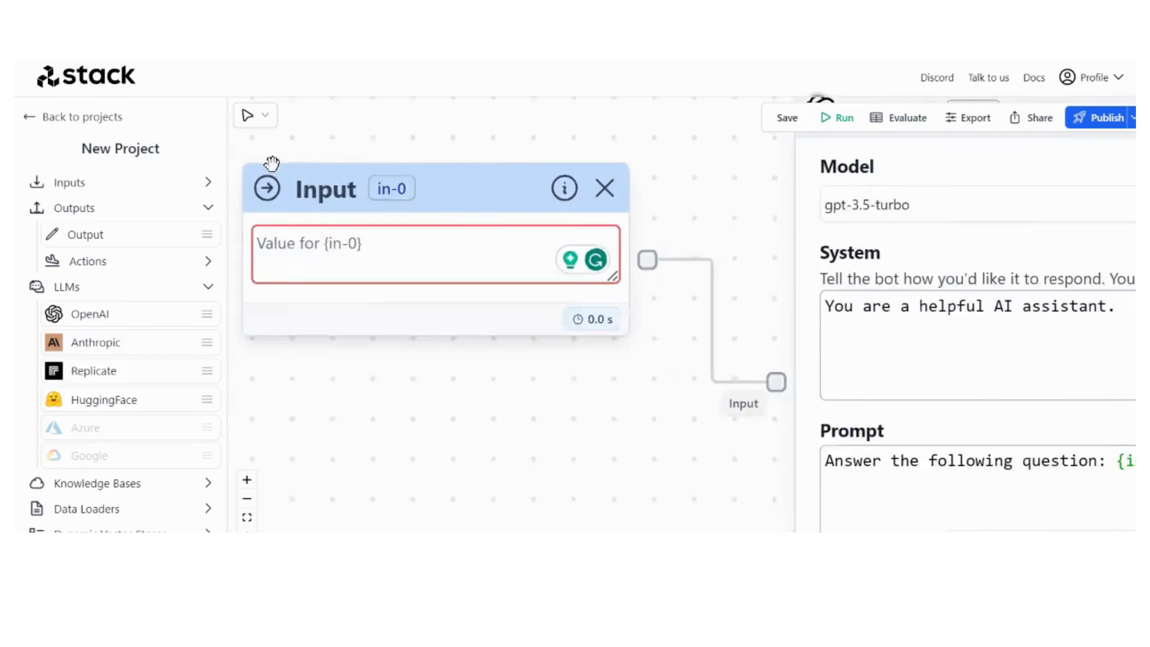
{"action": "scroll", "coordinate": [417, 201], "scroll_direction": "down", "scroll_amount": 1}
{"action": "scroll", "coordinate": [417, 201], "scroll_direction": "down", "scroll_amount": 2}
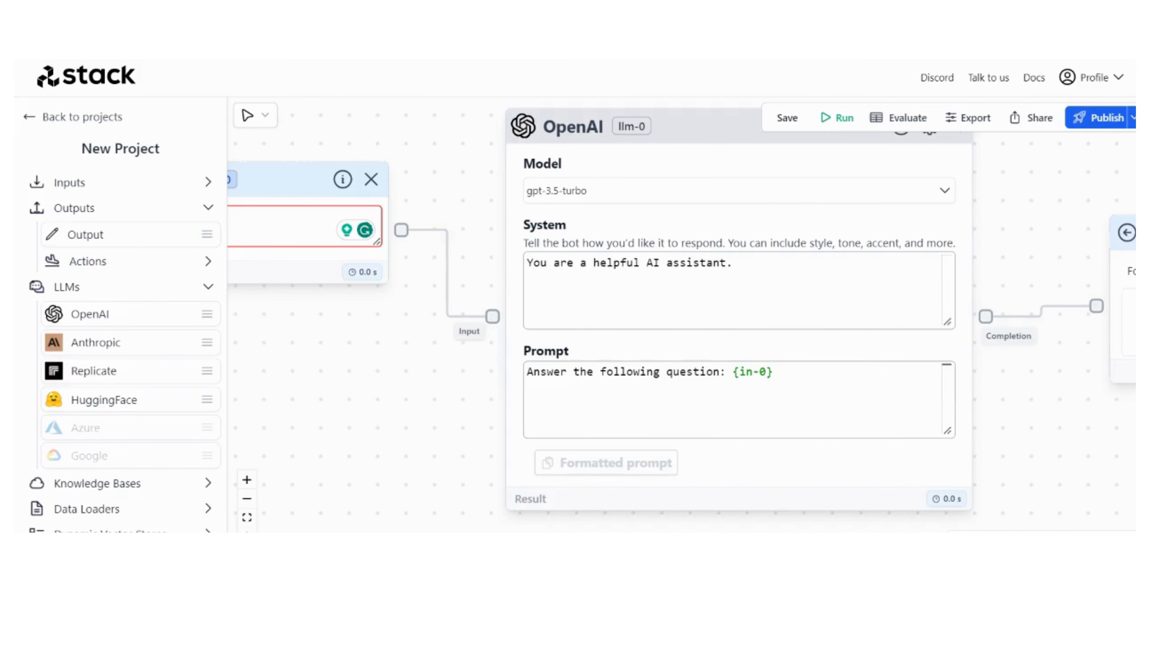
{"action": "left_click_drag", "start_coordinate": [733, 372], "coordinate": [773, 372]}
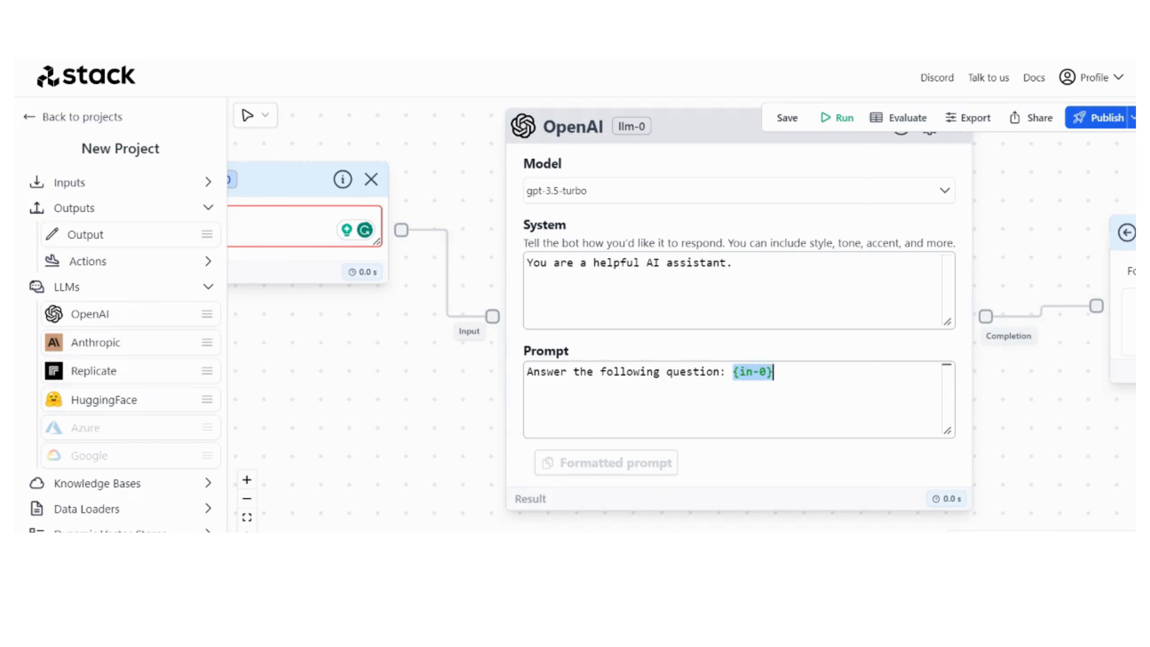
{"action": "left_click", "coordinate": [773, 372]}
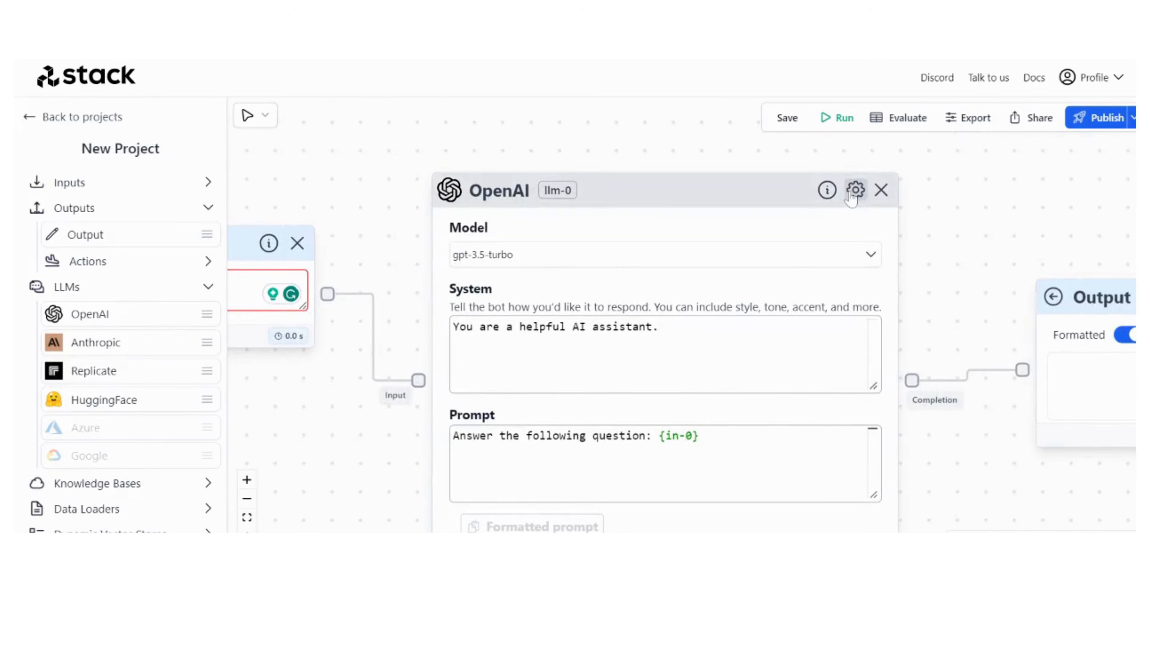
Turn on Memory in the OpenAI node's settings and keep SlidingWindowInput as the memory type.
{"action": "left_click", "coordinate": [855, 190]}
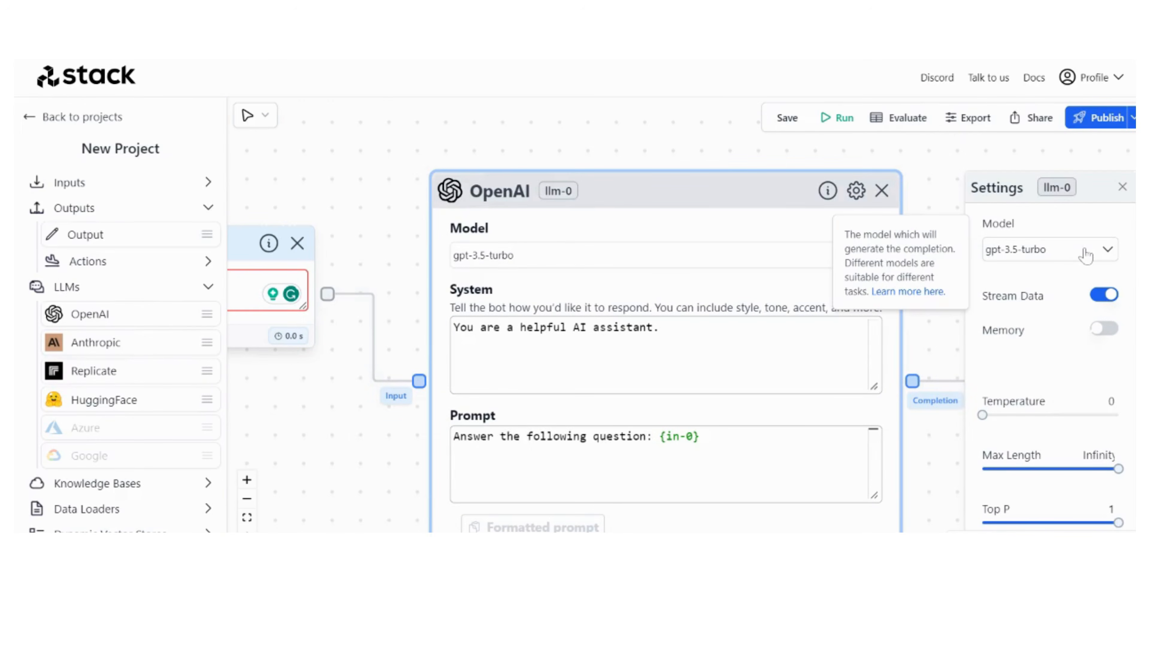
{"action": "mouse_move", "coordinate": [1096, 296]}
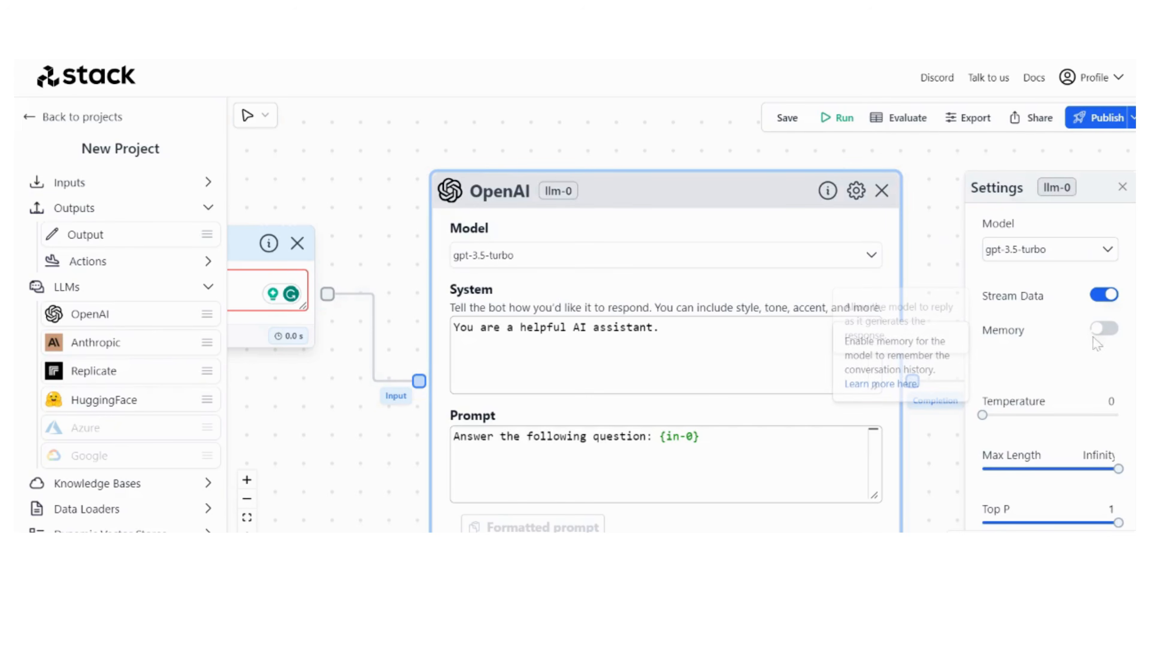
{"action": "left_click", "coordinate": [1103, 330]}
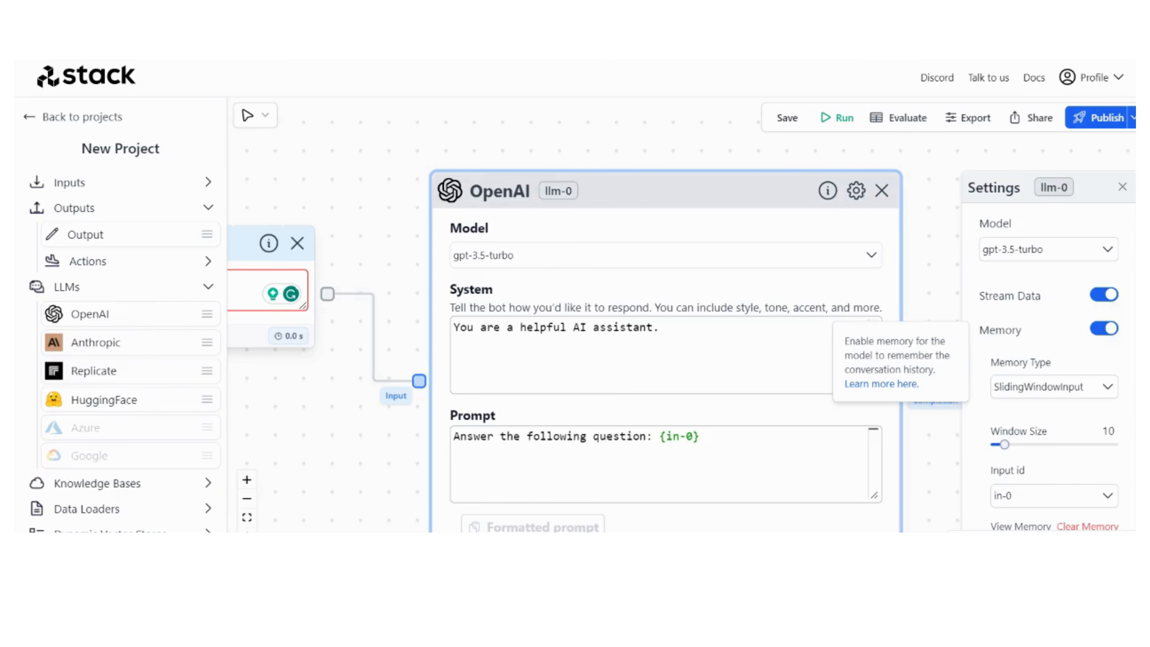
{"action": "scroll", "coordinate": [1056, 345], "scroll_direction": "down", "scroll_amount": 2}
{"action": "left_click", "coordinate": [1087, 298]}
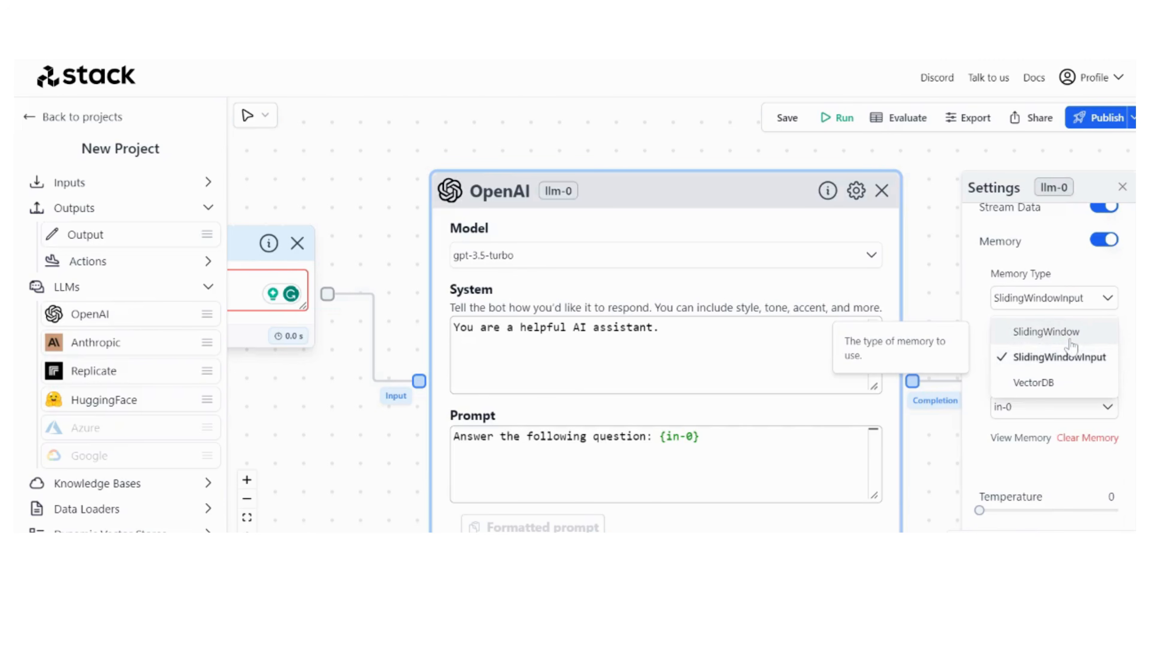
{"action": "left_click", "coordinate": [1093, 267]}
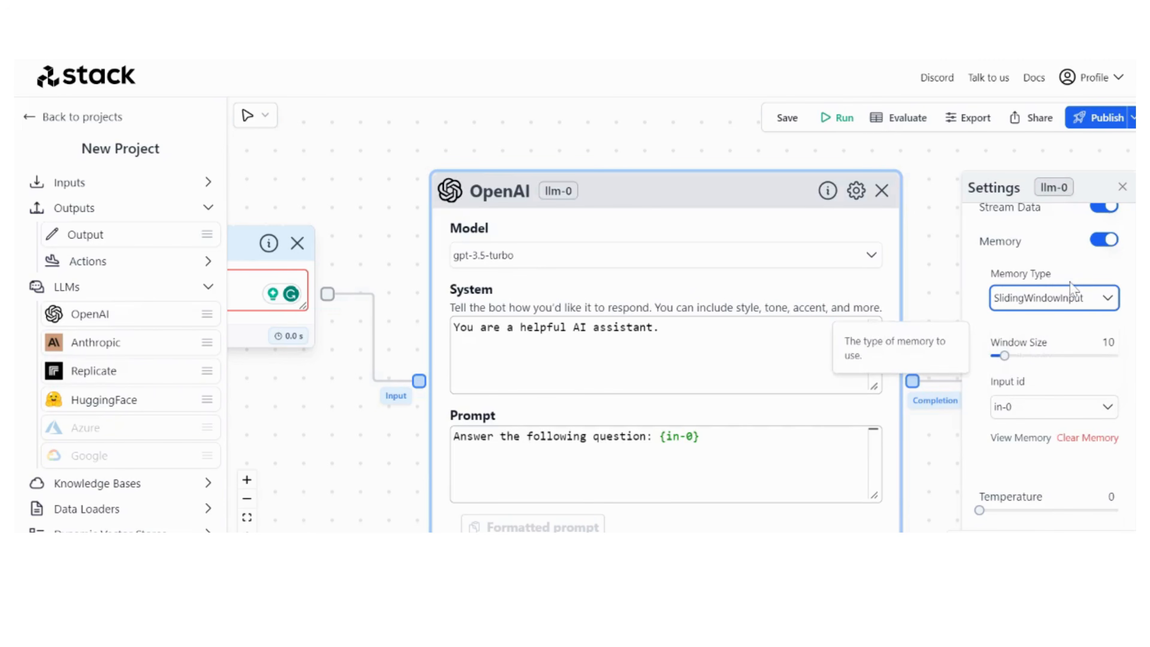
Examine the OpenAI node's memory window size and input id, and view its test conversation history.
{"action": "mouse_move", "coordinate": [1017, 355]}
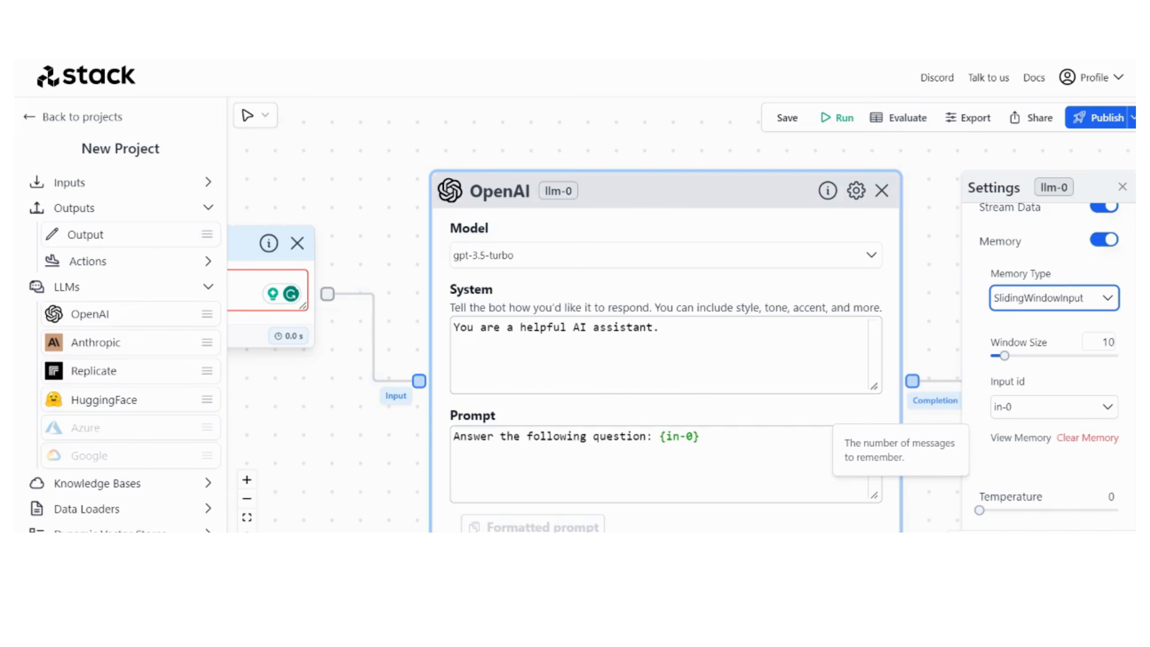
{"action": "scroll", "coordinate": [1098, 339], "scroll_direction": "down", "scroll_amount": 2}
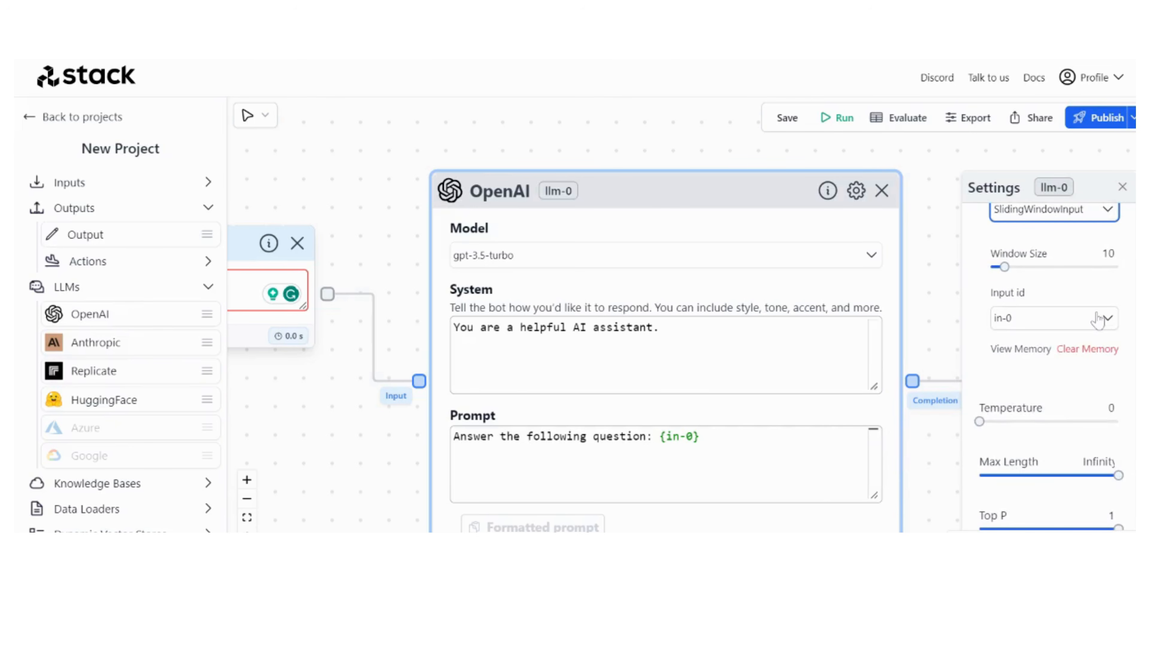
{"action": "scroll", "coordinate": [1093, 299], "scroll_direction": "down", "scroll_amount": 2}
{"action": "mouse_move", "coordinate": [1017, 302]}
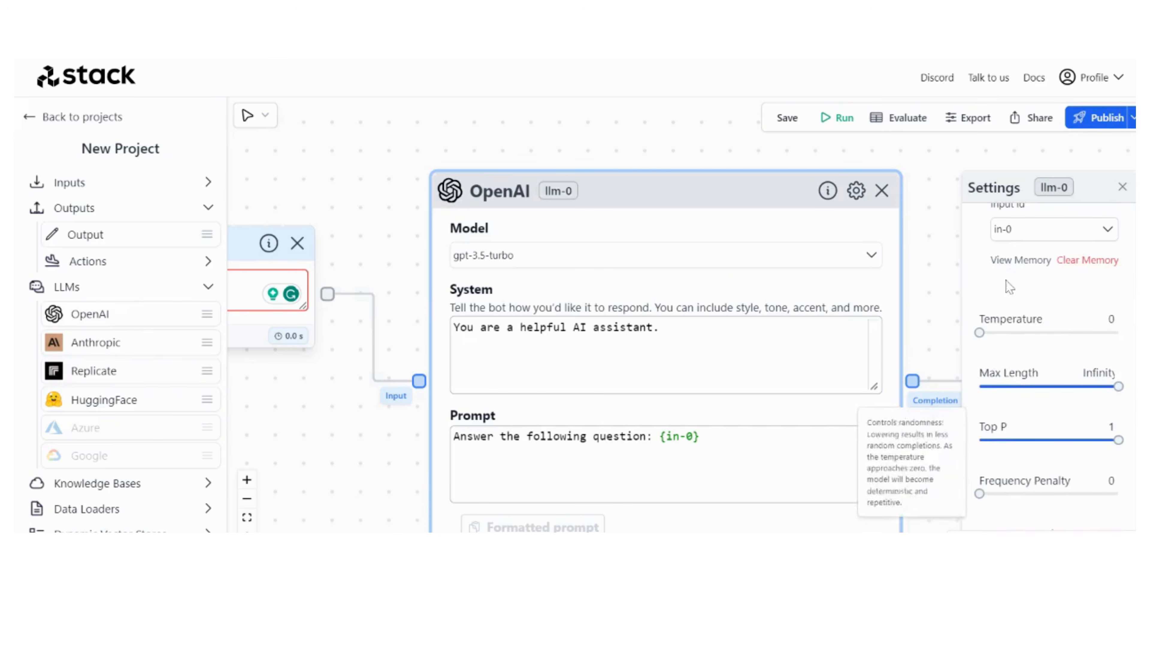
{"action": "left_click", "coordinate": [1003, 261]}
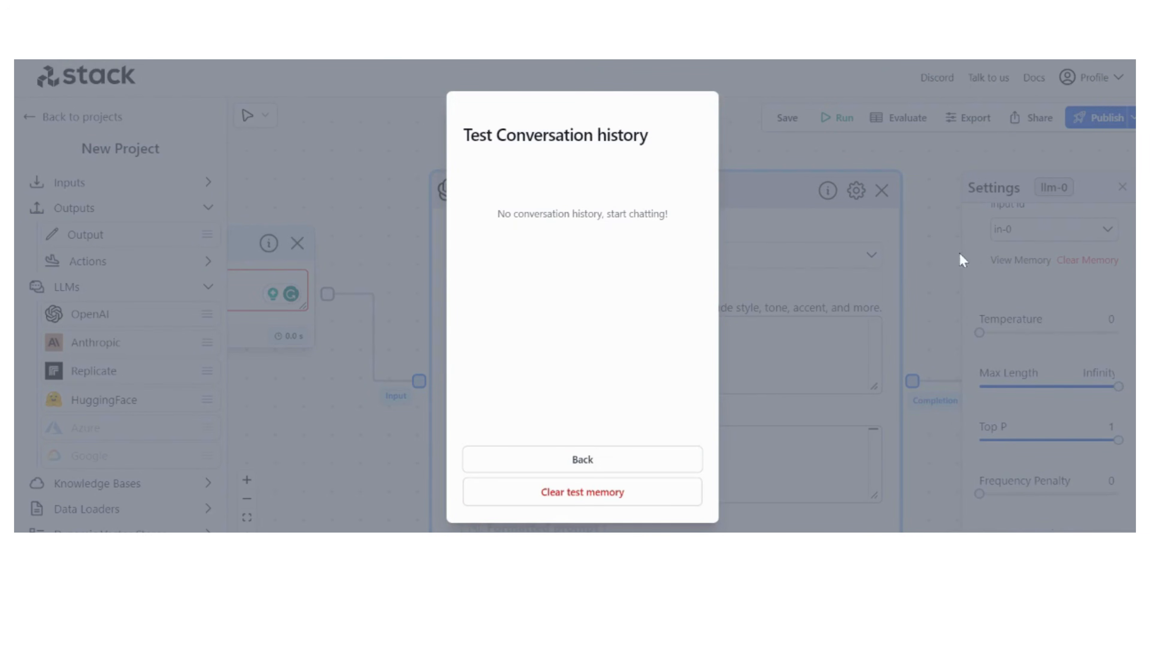
{"action": "left_click", "coordinate": [1013, 256]}
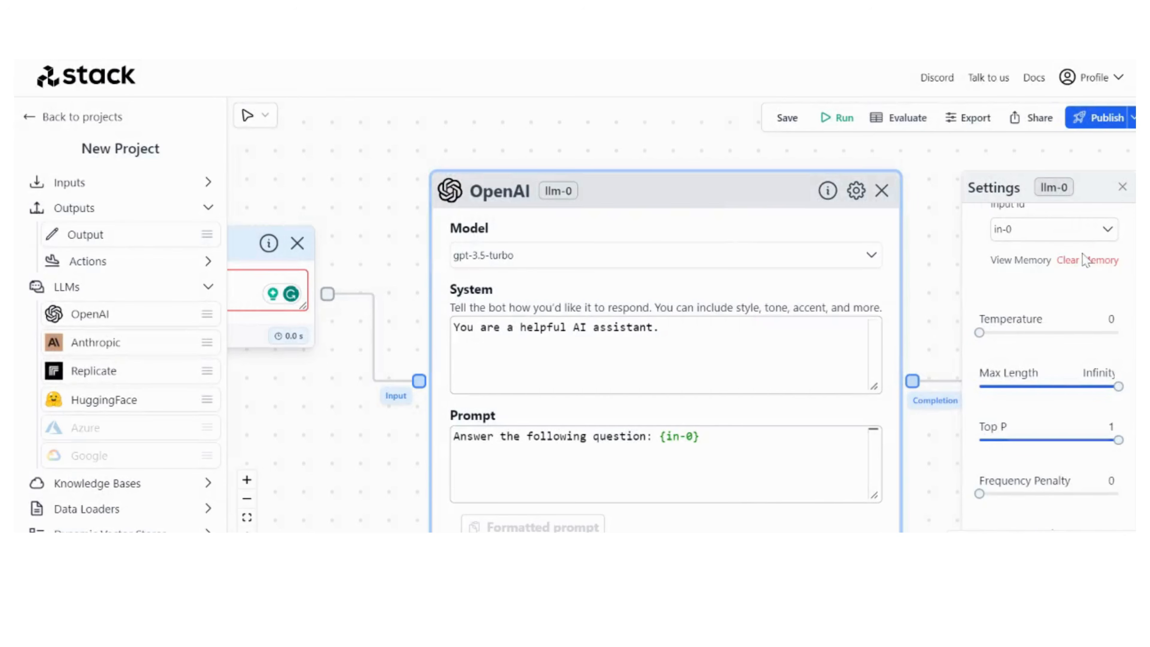
Raise the OpenAI node's temperature to 0.31.
{"action": "scroll", "coordinate": [1061, 292], "scroll_direction": "down", "scroll_amount": 1}
{"action": "scroll", "coordinate": [1061, 293], "scroll_direction": "down", "scroll_amount": 3}
{"action": "mouse_move", "coordinate": [1050, 262]}
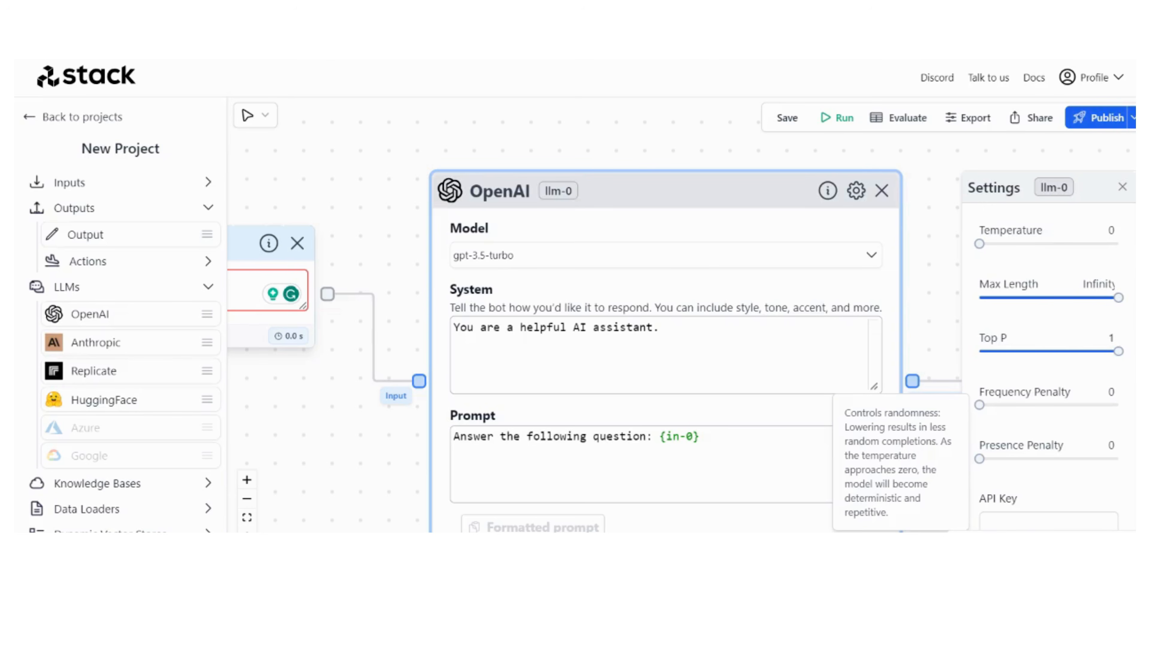
{"action": "left_click_drag", "start_coordinate": [980, 244], "coordinate": [1028, 250]}
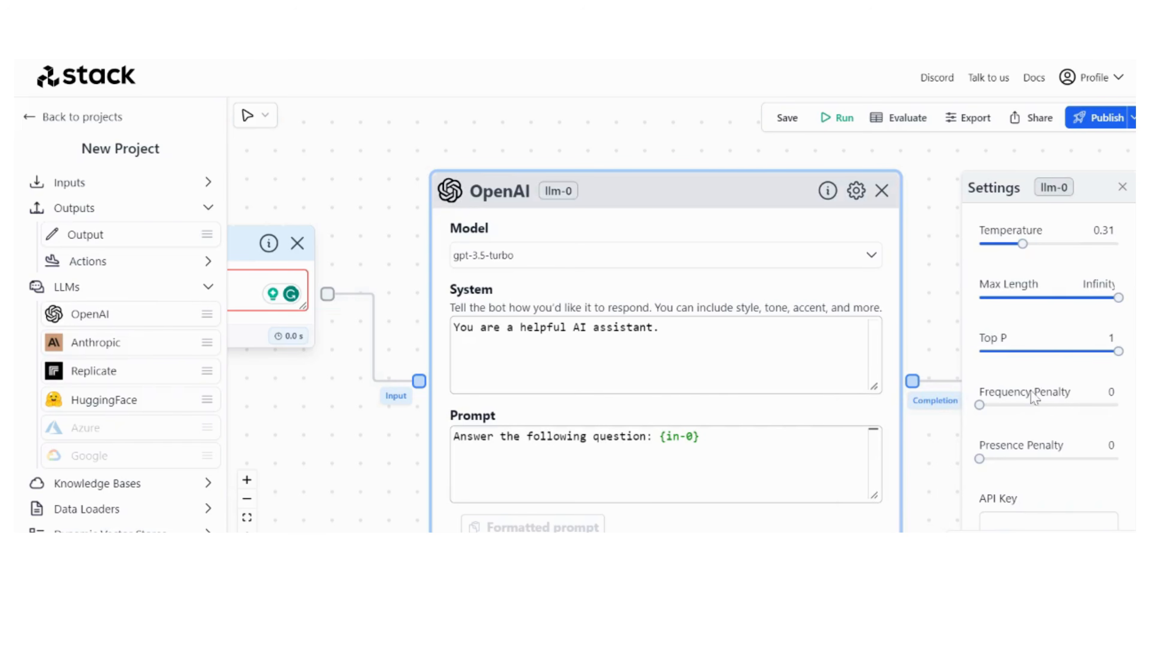
Raise the OpenAI node's temperature to 0.4 and adjust its frequency and presence penalties.
{"action": "mouse_move", "coordinate": [980, 405]}
{"action": "left_mouse_down"}
{"action": "mouse_move", "coordinate": [994, 402]}
{"action": "mouse_move", "coordinate": [980, 403]}
{"action": "left_mouse_up"}
{"action": "mouse_move", "coordinate": [979, 404]}
{"action": "left_mouse_down"}
{"action": "mouse_move", "coordinate": [1022, 405]}
{"action": "mouse_move", "coordinate": [979, 410]}
{"action": "left_mouse_up"}
{"action": "mouse_move", "coordinate": [1037, 240]}
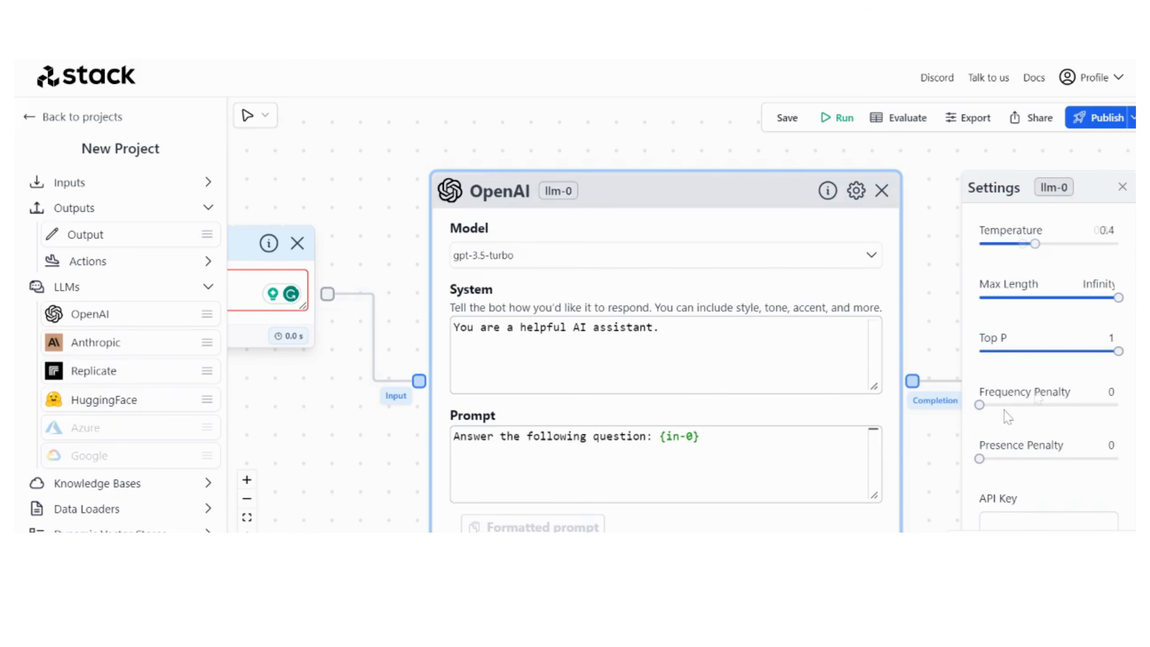
{"action": "left_click_drag", "start_coordinate": [980, 459], "coordinate": [1041, 456]}
{"action": "scroll", "coordinate": [1037, 461], "scroll_direction": "down", "scroll_amount": 1}
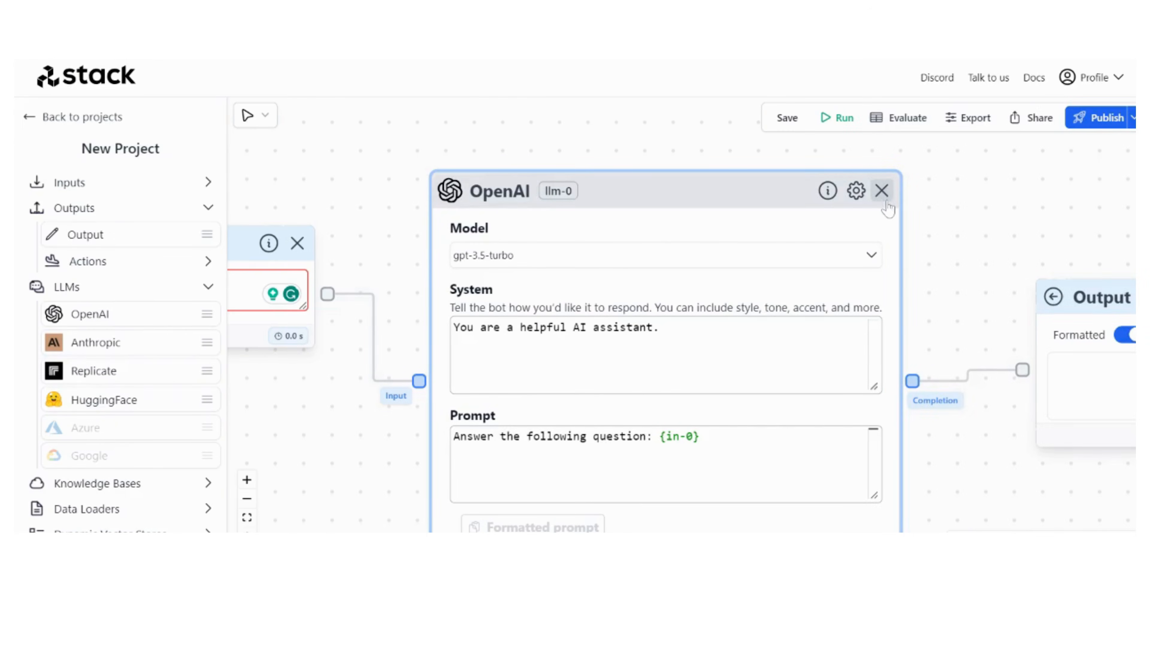
Replace the OpenAI node with an Anthropic node connected between the Input and Output nodes.
{"action": "left_click", "coordinate": [881, 191]}
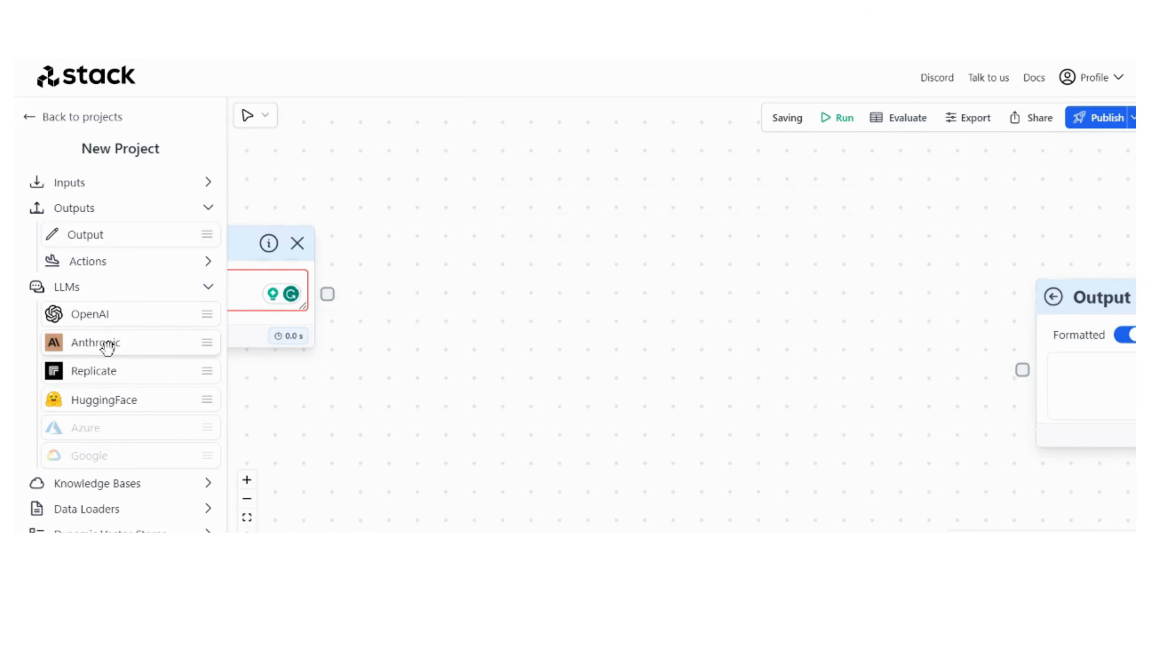
{"action": "left_click_drag", "start_coordinate": [119, 340], "coordinate": [620, 220]}
{"action": "left_click_drag", "start_coordinate": [863, 257], "coordinate": [754, 239]}
{"action": "left_click_drag", "start_coordinate": [328, 294], "coordinate": [452, 318]}
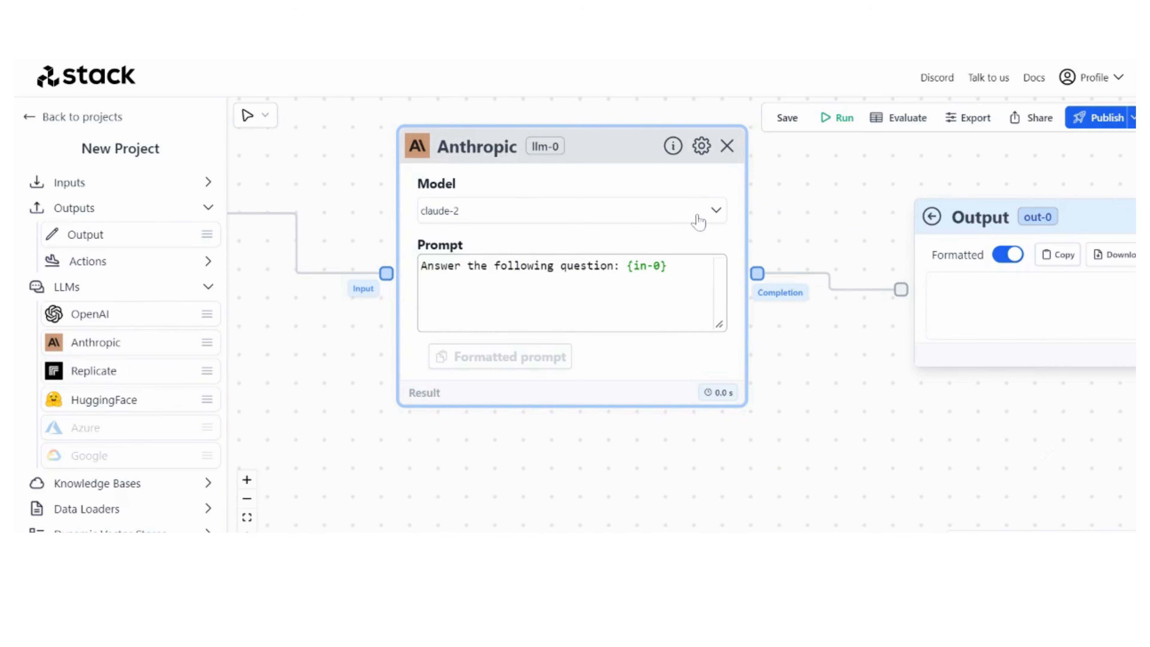
Set the Anthropic node's model to claude-1 and review its memory, sampling and API key settings.
{"action": "left_click", "coordinate": [699, 222]}
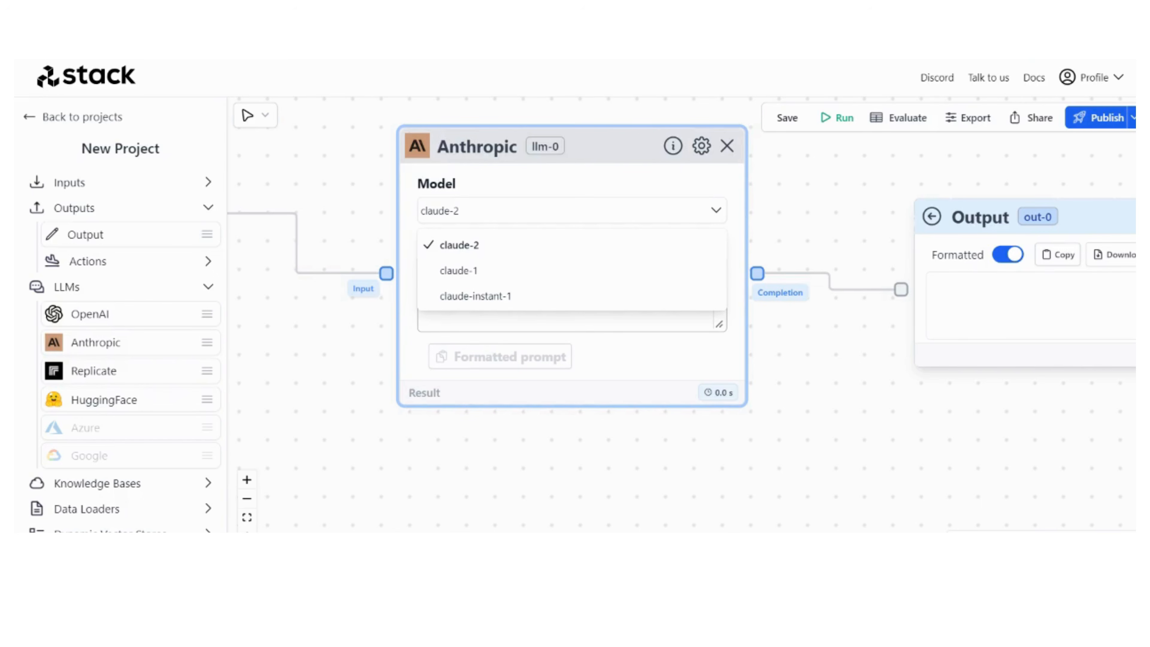
{"action": "left_click", "coordinate": [503, 272]}
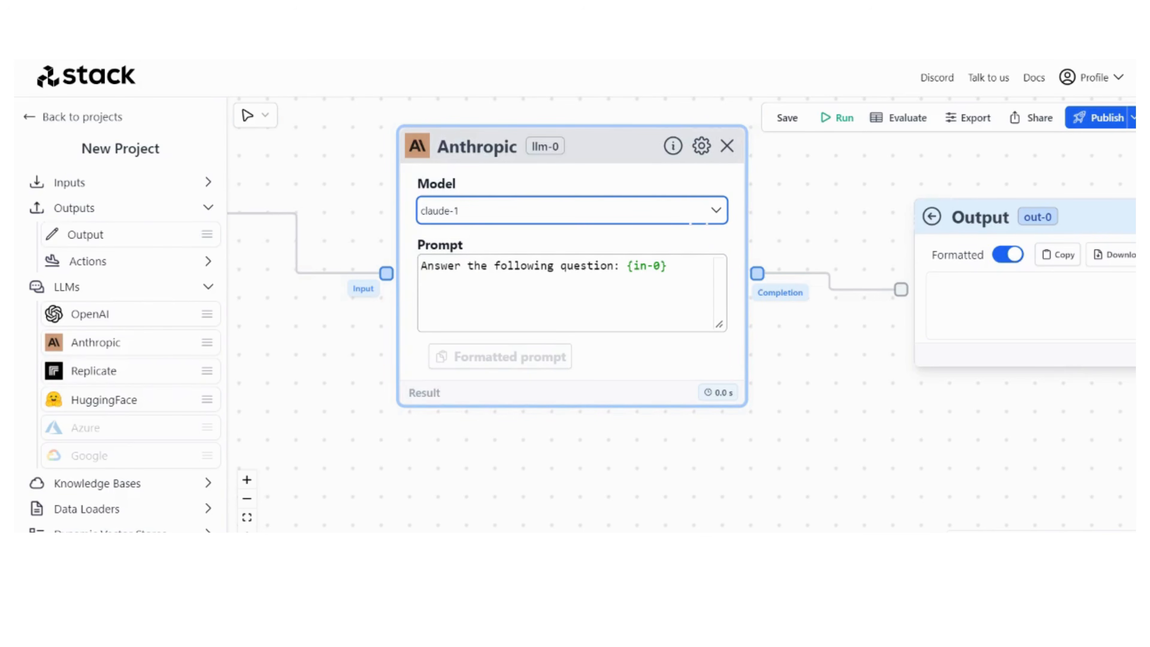
{"action": "left_click", "coordinate": [701, 145]}
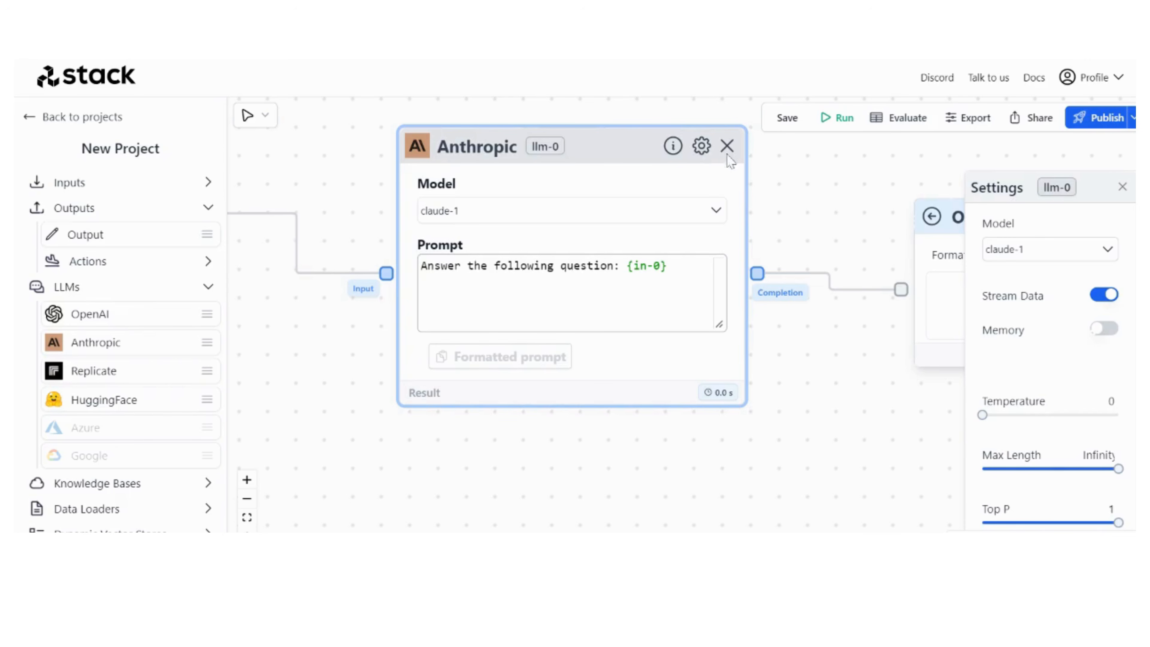
{"action": "scroll", "coordinate": [1089, 253], "scroll_direction": "down", "scroll_amount": 2}
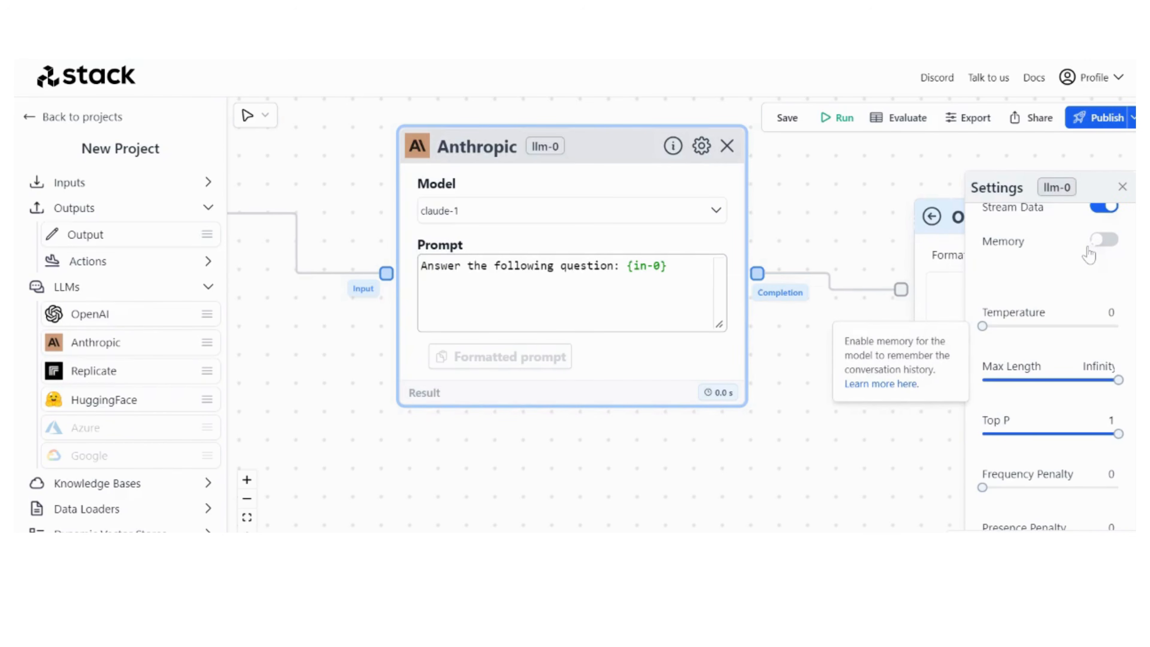
{"action": "scroll", "coordinate": [1089, 253], "scroll_direction": "down", "scroll_amount": 2}
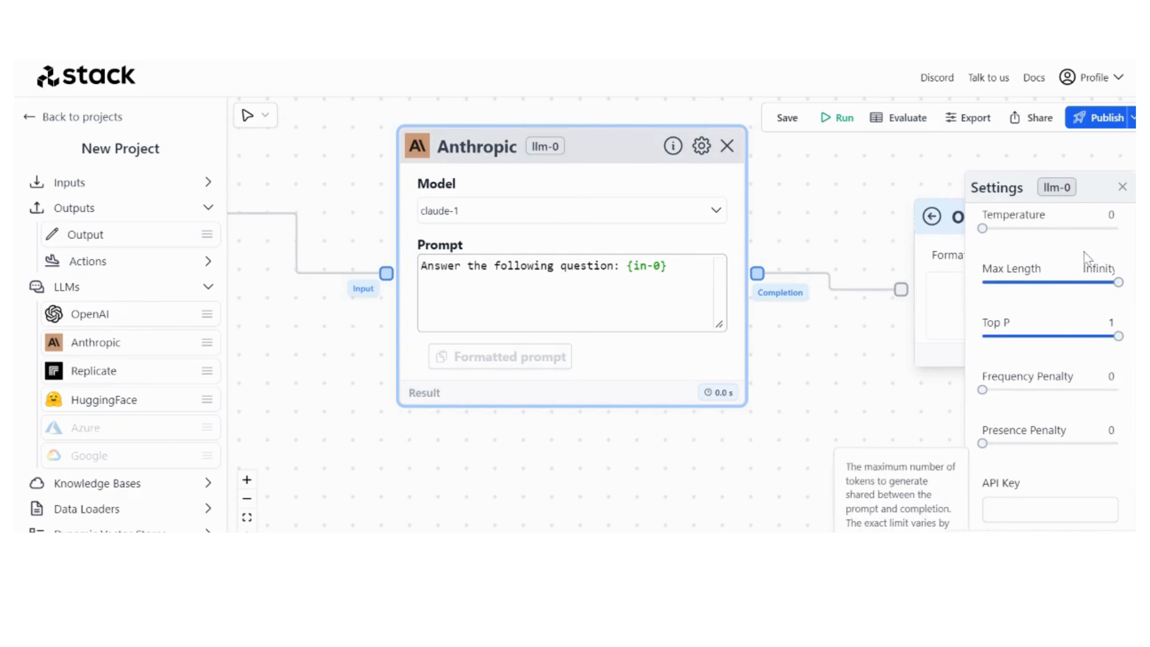
{"action": "left_click", "coordinate": [820, 222]}
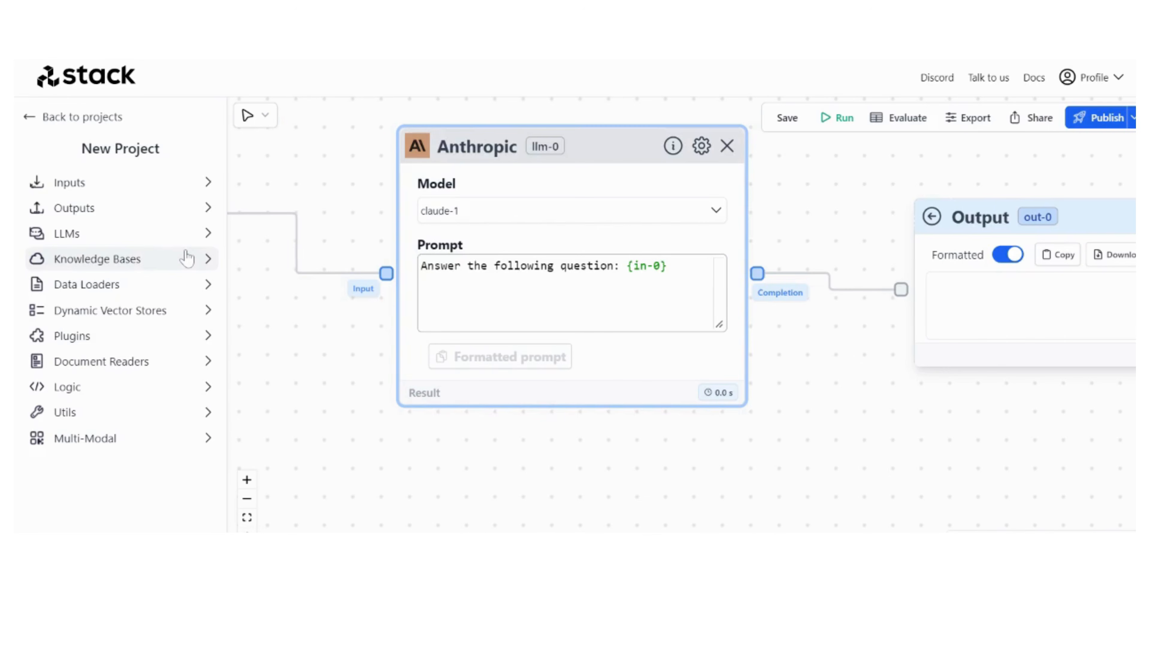
Try out a Documents knowledge base node below the Anthropic node and remove it.
{"action": "left_click", "coordinate": [205, 263]}
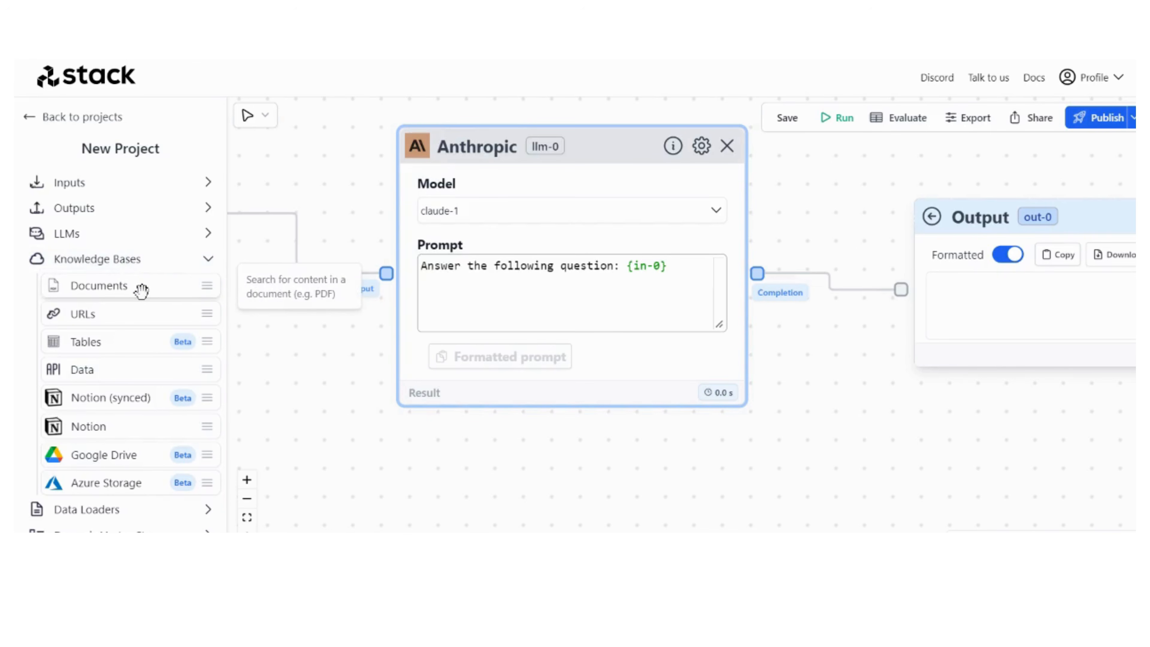
{"action": "left_click_drag", "start_coordinate": [142, 291], "coordinate": [335, 407]}
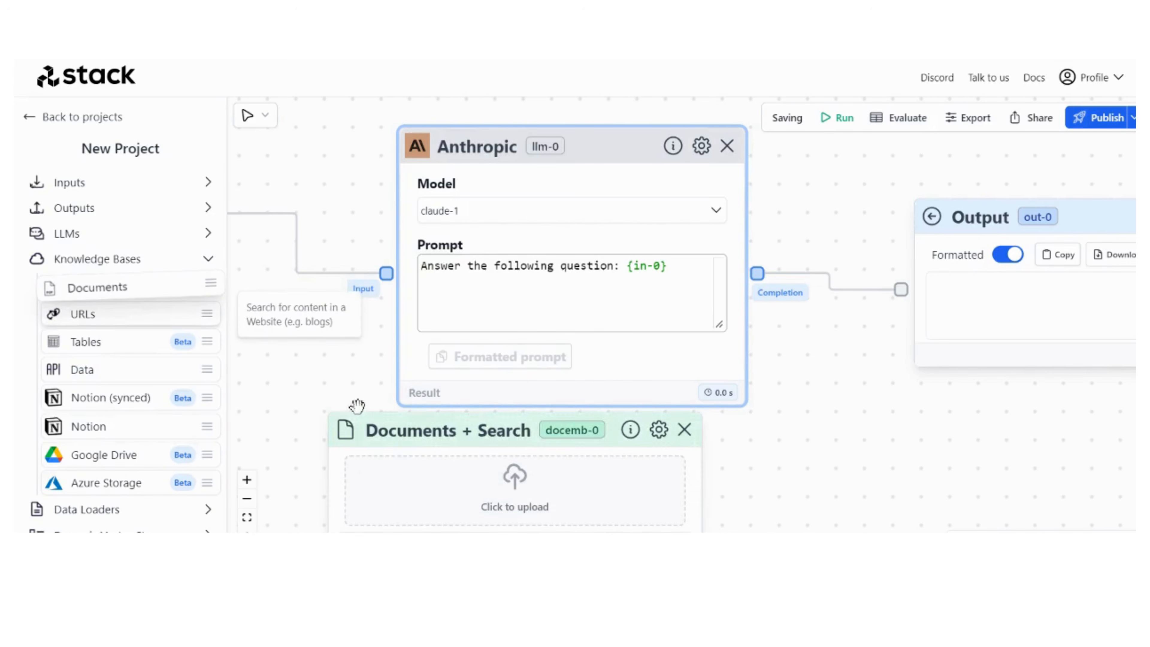
{"action": "left_click_drag", "start_coordinate": [807, 498], "coordinate": [817, 303]}
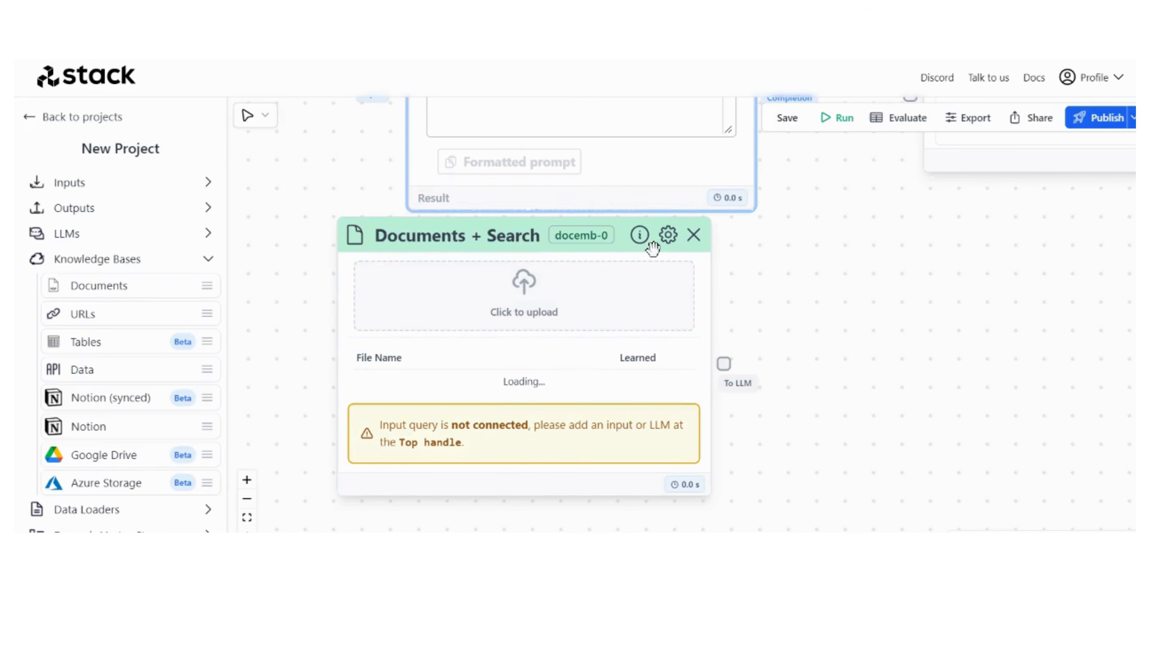
{"action": "left_click", "coordinate": [693, 235]}
{"action": "left_click_drag", "start_coordinate": [150, 313], "coordinate": [286, 266]}
{"action": "left_click", "coordinate": [339, 284]}
{"action": "left_click", "coordinate": [319, 329]}
{"action": "left_click", "coordinate": [312, 355]}
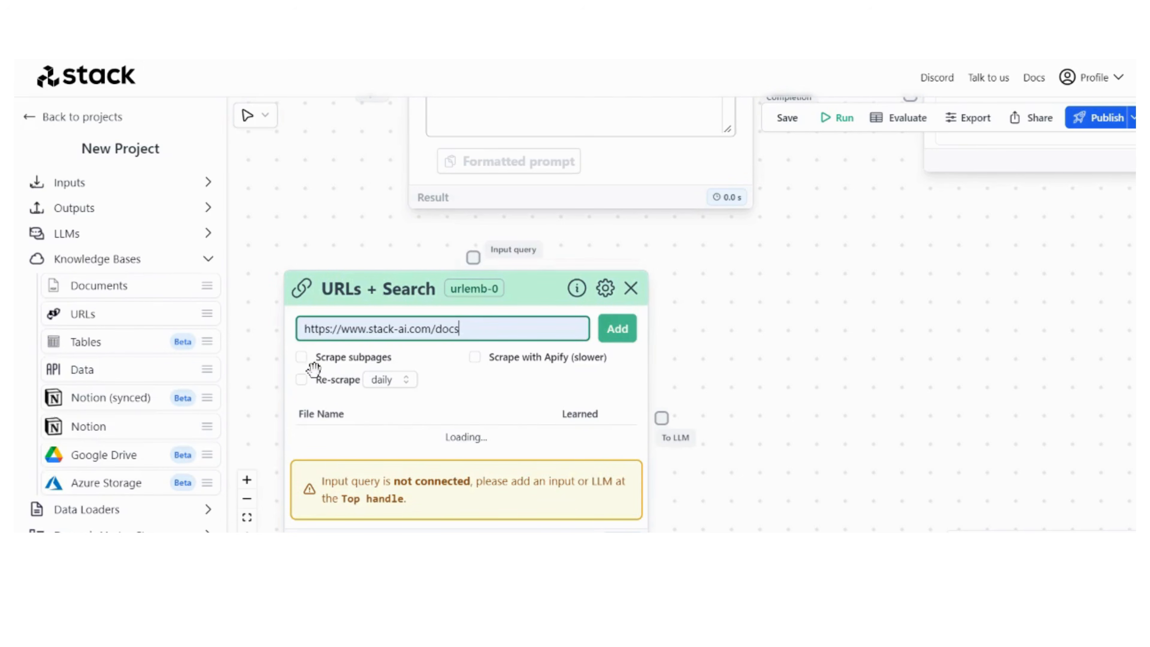
Enable Scrape subpages, Scrape with Apify and daily re-scraping on the URLs + Search node, and delete the node.
{"action": "left_click", "coordinate": [302, 358]}
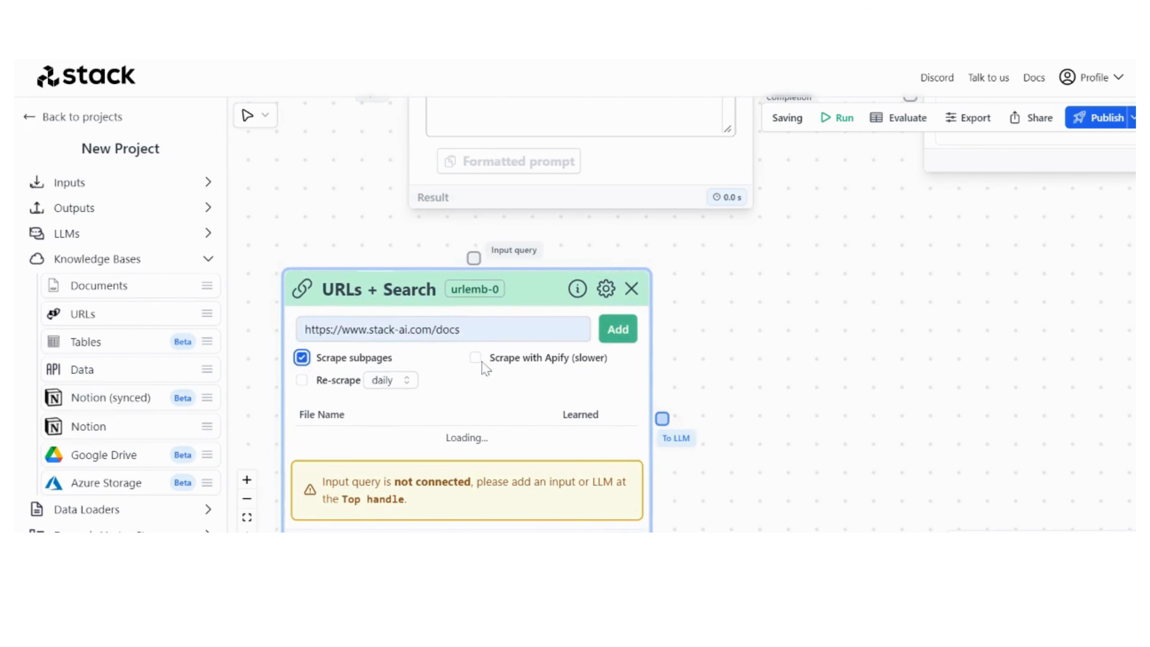
{"action": "left_click", "coordinate": [474, 358]}
{"action": "left_click", "coordinate": [302, 380]}
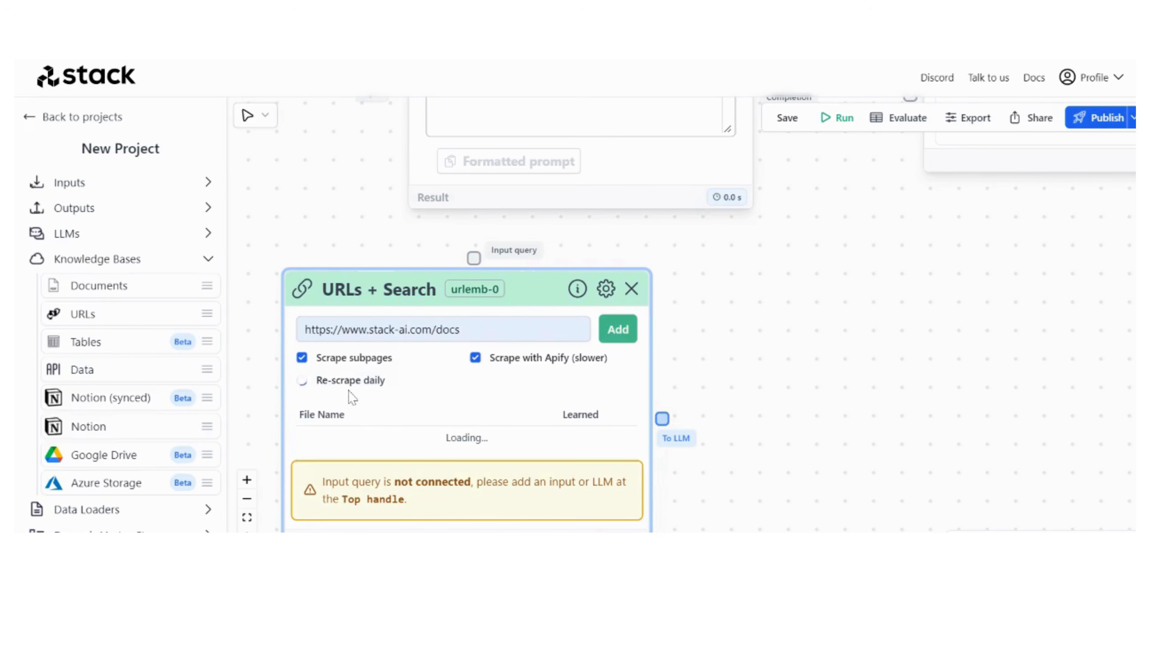
{"action": "left_click", "coordinate": [631, 288]}
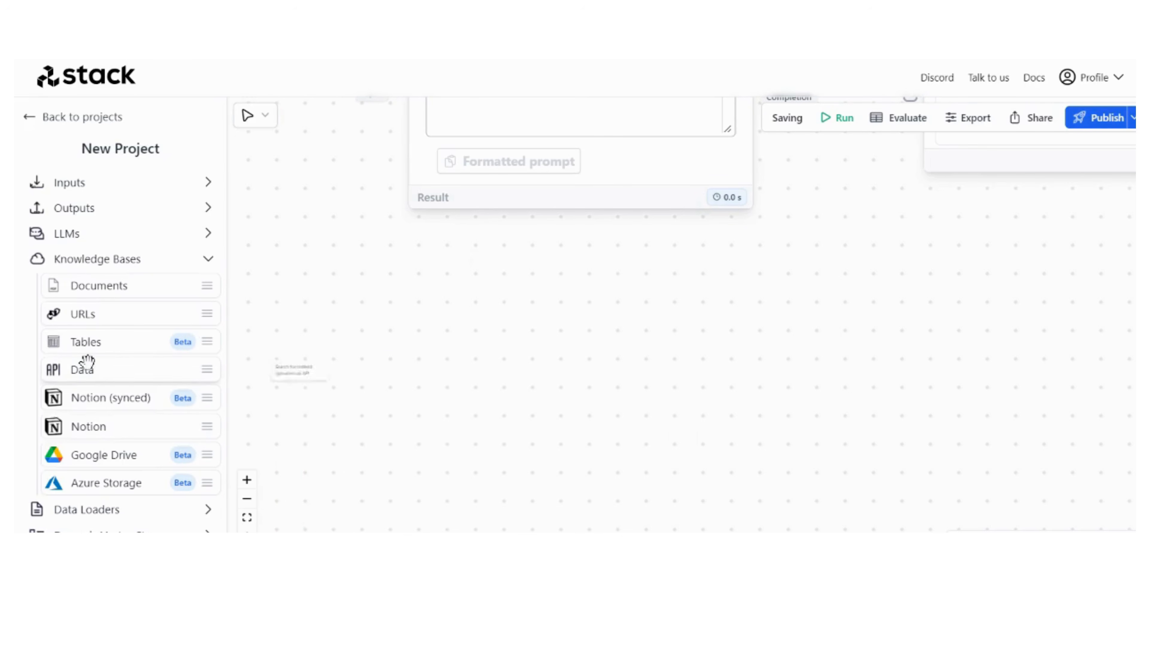
Add a Tables knowledge base node below the Anthropic node and view its CSV upload area.
{"action": "left_click_drag", "start_coordinate": [103, 333], "coordinate": [415, 319]}
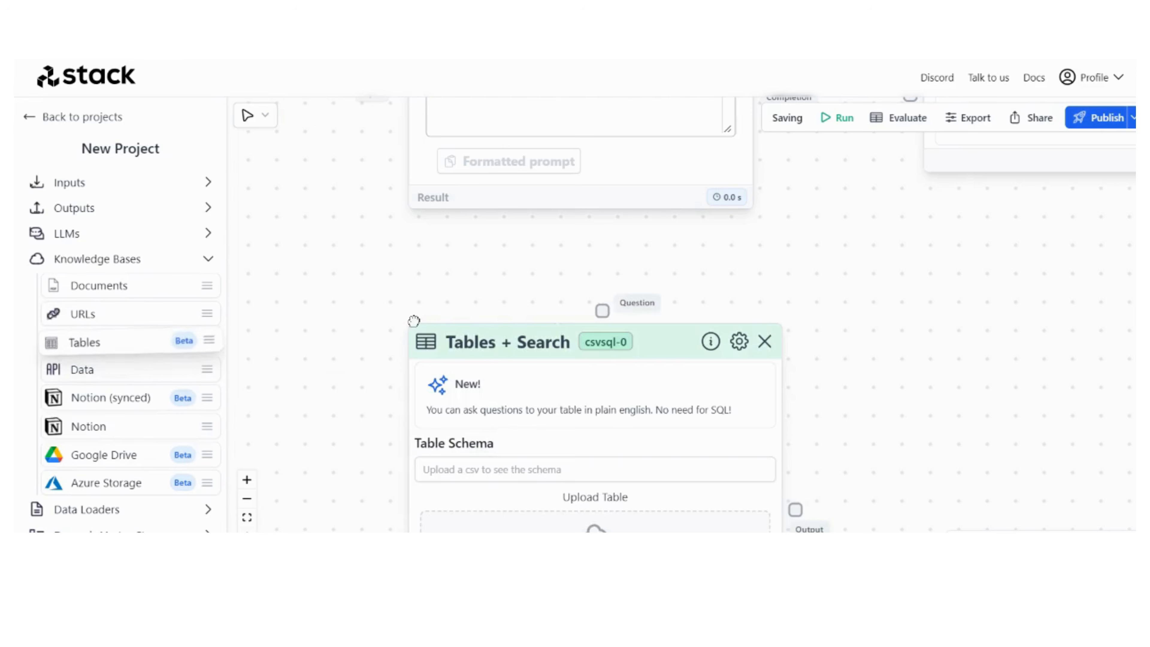
{"action": "left_click_drag", "start_coordinate": [490, 324], "coordinate": [490, 289]}
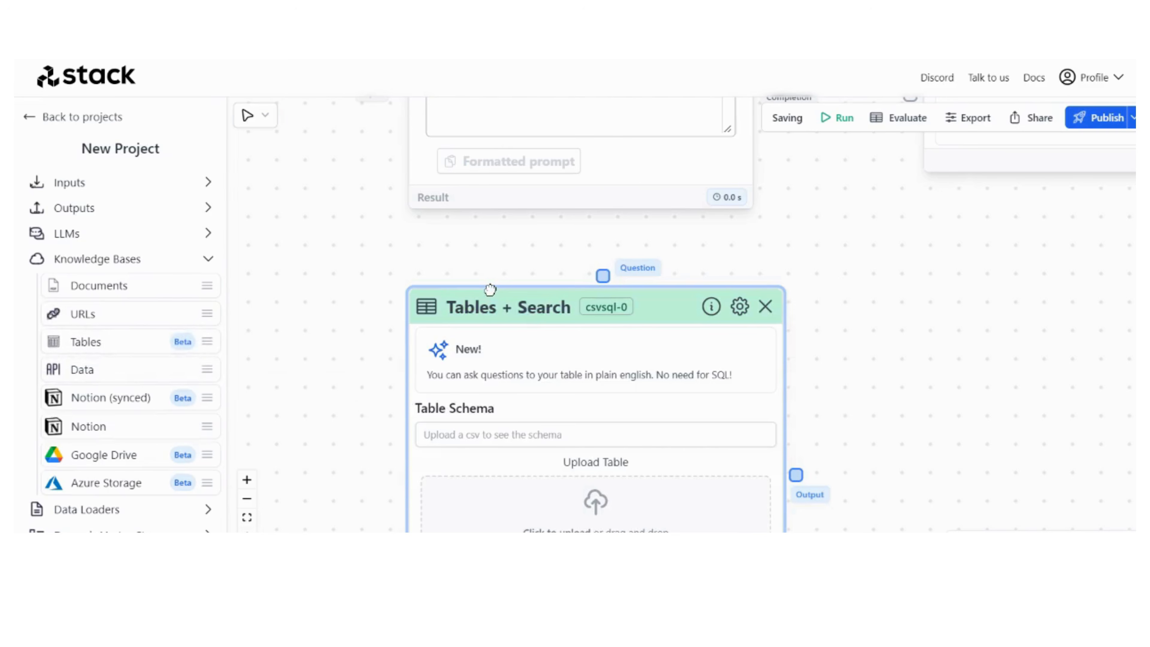
{"action": "left_click_drag", "start_coordinate": [971, 511], "coordinate": [962, 434]}
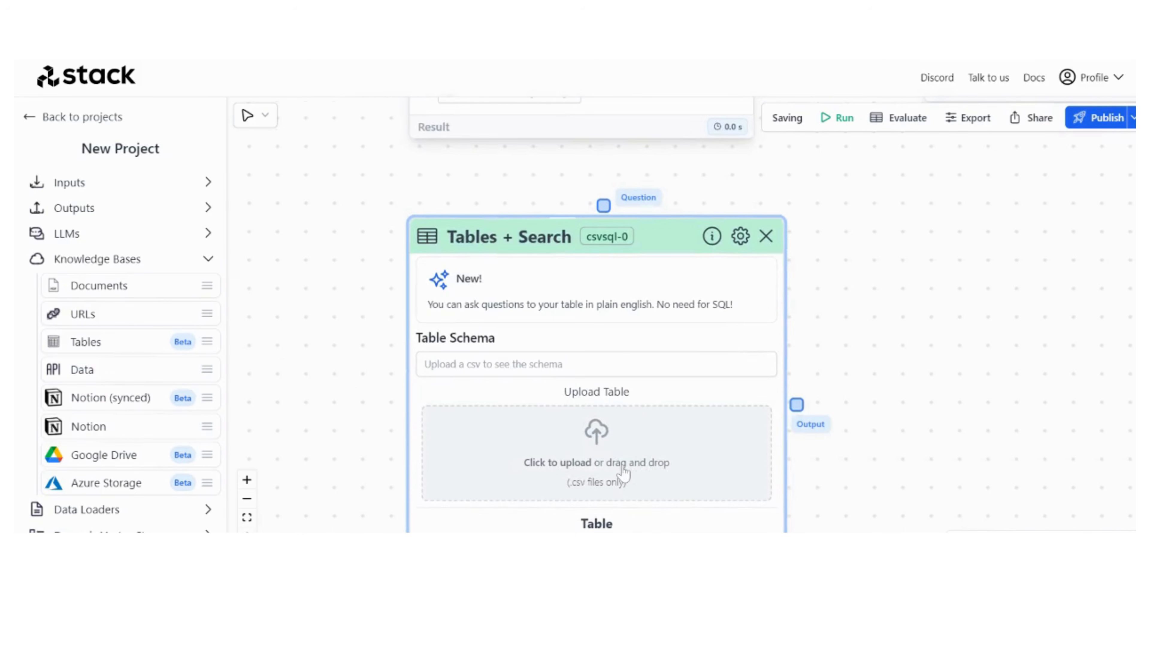
Connect the Input node to the Tables + Search node's Question handle and its Output to the Anthropic node's Input.
{"action": "left_click_drag", "start_coordinate": [823, 223], "coordinate": [821, 396]}
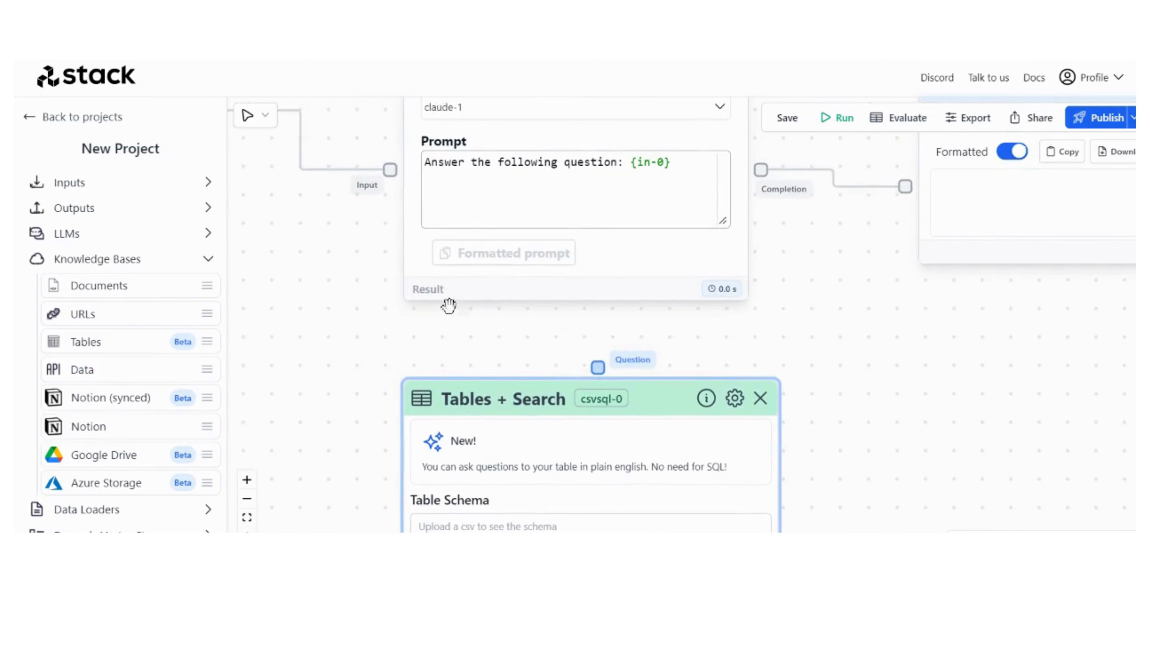
{"action": "left_click_drag", "start_coordinate": [317, 304], "coordinate": [510, 415]}
{"action": "left_click_drag", "start_coordinate": [404, 220], "coordinate": [792, 478]}
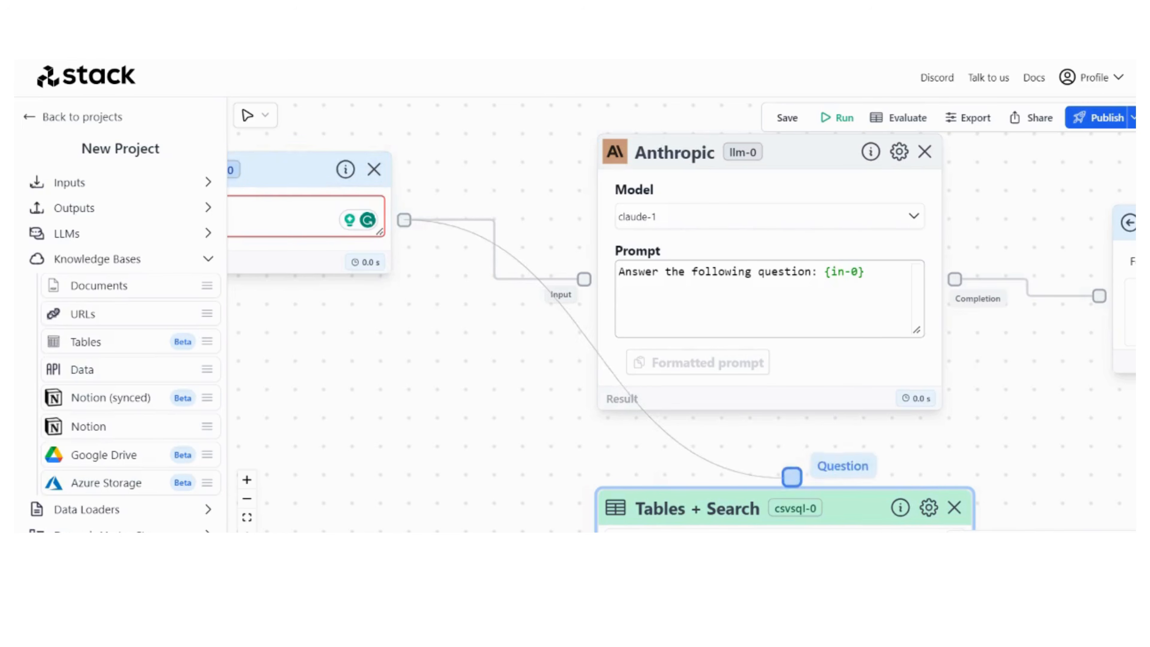
{"action": "left_click_drag", "start_coordinate": [1001, 522], "coordinate": [819, 419]}
{"action": "left_click_drag", "start_coordinate": [897, 460], "coordinate": [867, 372]}
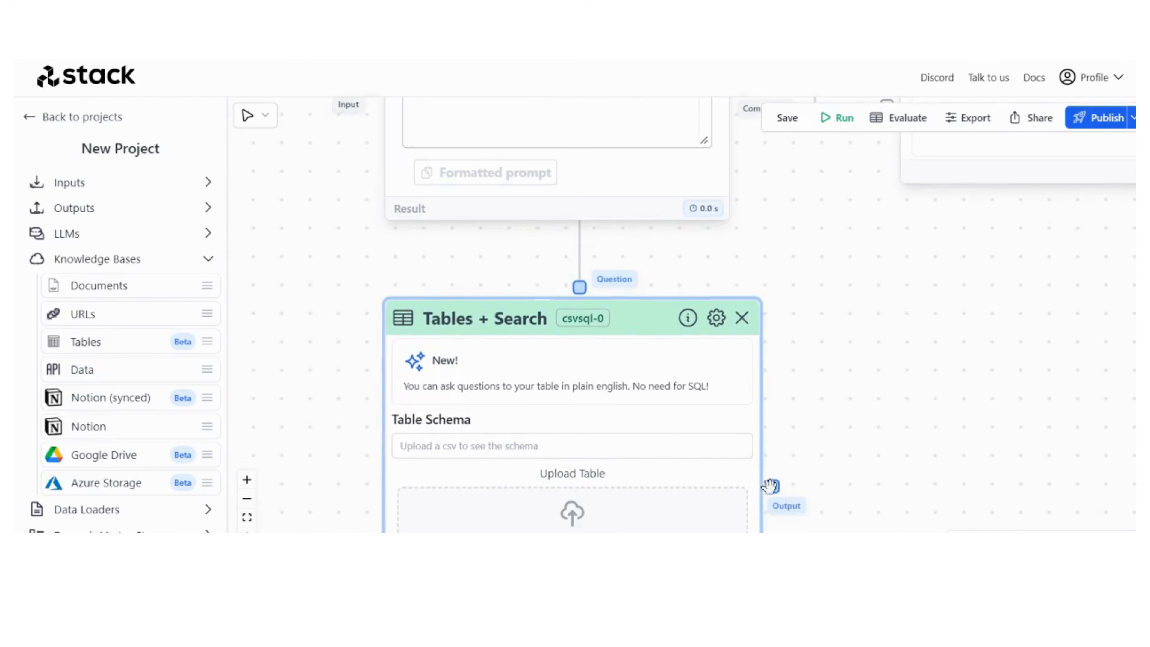
{"action": "left_click_drag", "start_coordinate": [772, 486], "coordinate": [371, 354]}
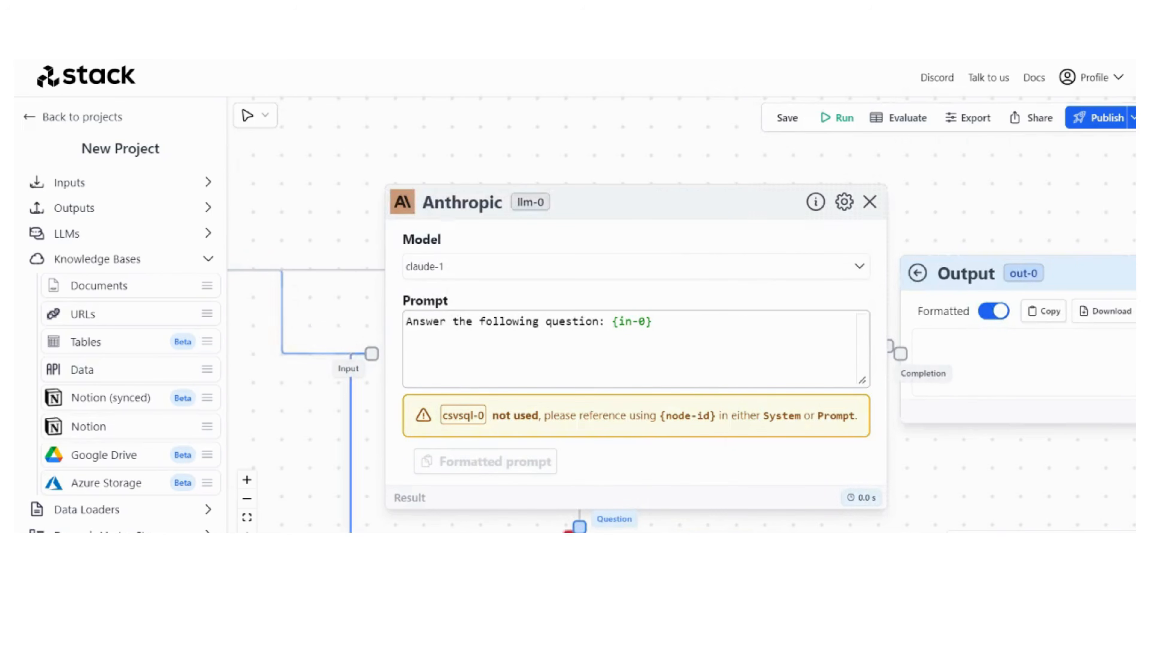
Examine how the Tables + Search node is wired to the Anthropic node, and delete the Tables + Search node.
{"action": "left_click_drag", "start_coordinate": [925, 522], "coordinate": [880, 334]}
{"action": "left_click_drag", "start_coordinate": [827, 431], "coordinate": [857, 379]}
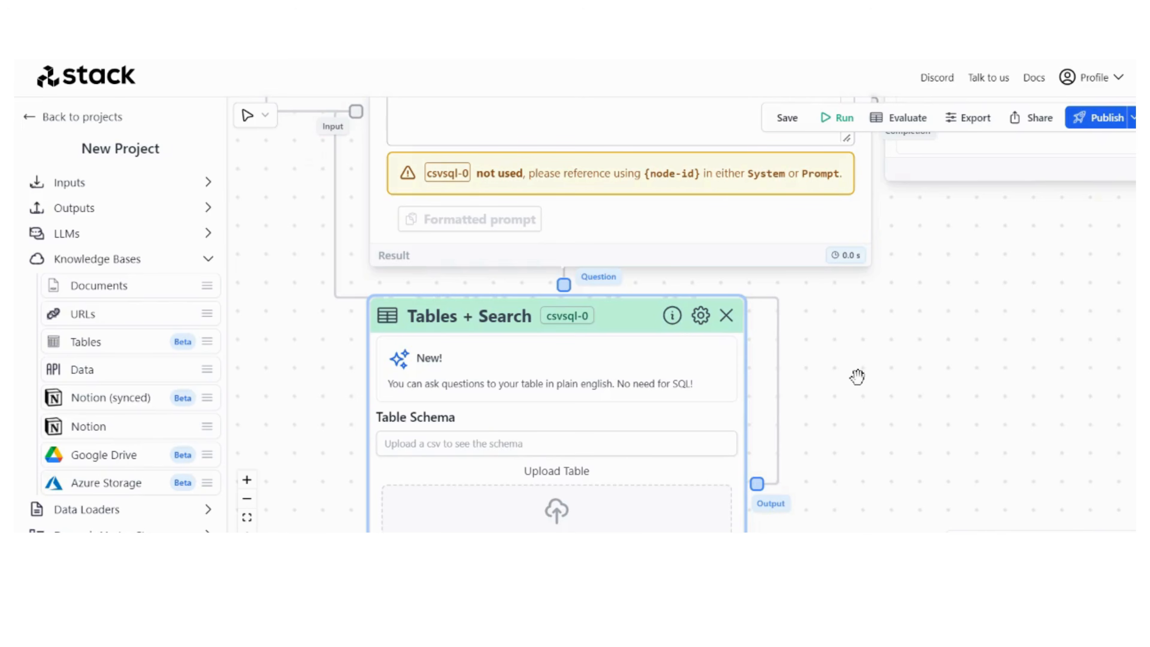
{"action": "scroll", "coordinate": [866, 365], "scroll_direction": "down", "scroll_amount": 2}
{"action": "left_click_drag", "start_coordinate": [881, 375], "coordinate": [872, 322]}
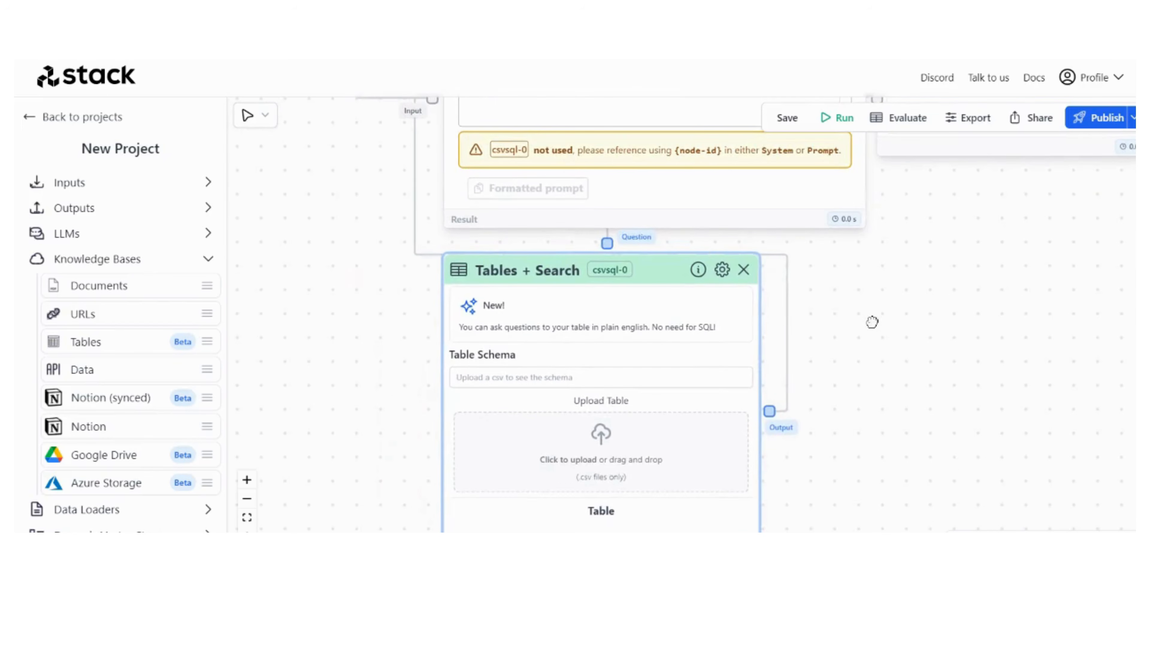
{"action": "left_click", "coordinate": [744, 269]}
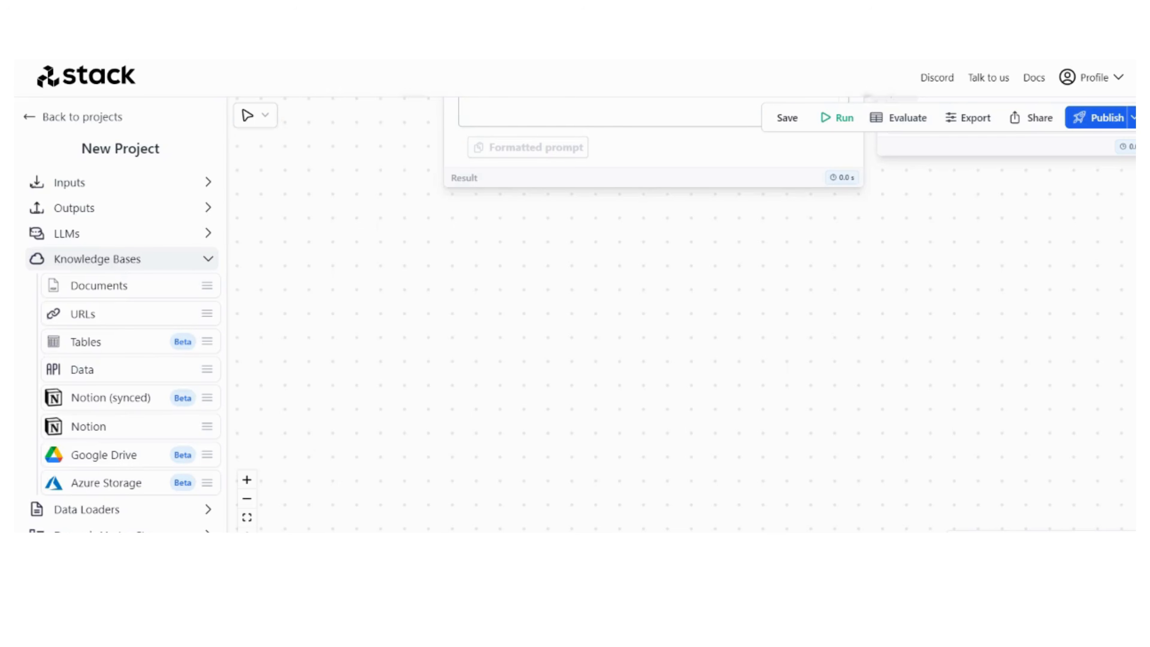
Add a Documents data loader below the Anthropic node and try its Expose to users option.
{"action": "left_click", "coordinate": [208, 259]}
{"action": "left_click", "coordinate": [208, 284]}
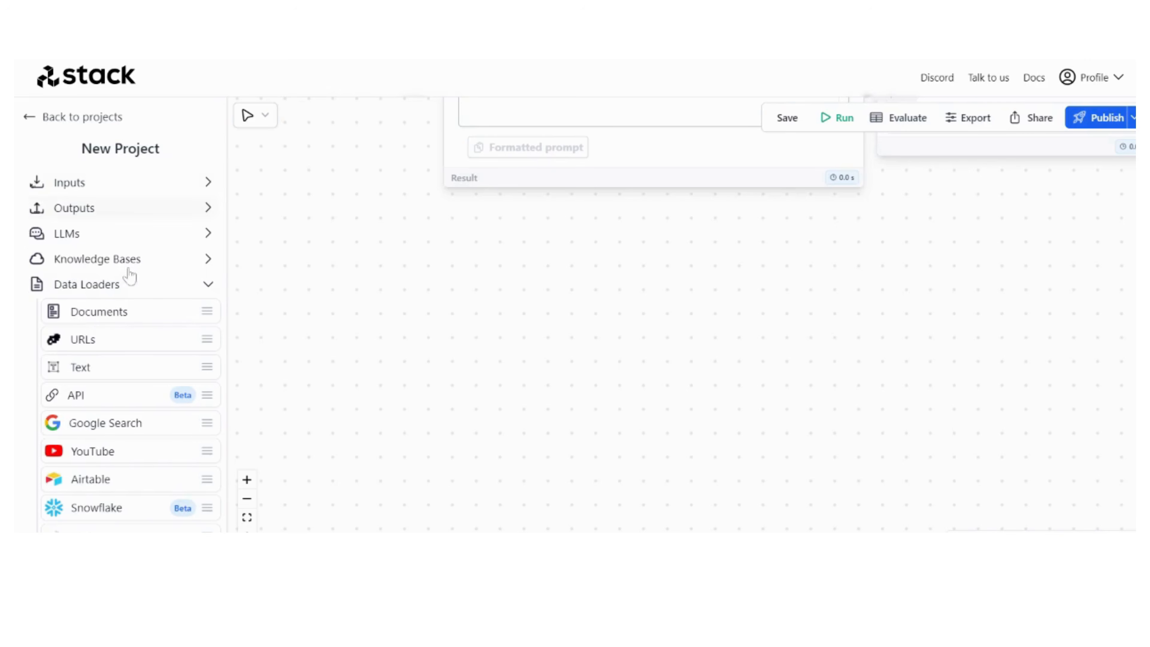
{"action": "mouse_move", "coordinate": [134, 315]}
{"action": "left_click_drag", "start_coordinate": [136, 316], "coordinate": [462, 349]}
{"action": "scroll", "coordinate": [724, 403], "scroll_direction": "down", "scroll_amount": 2}
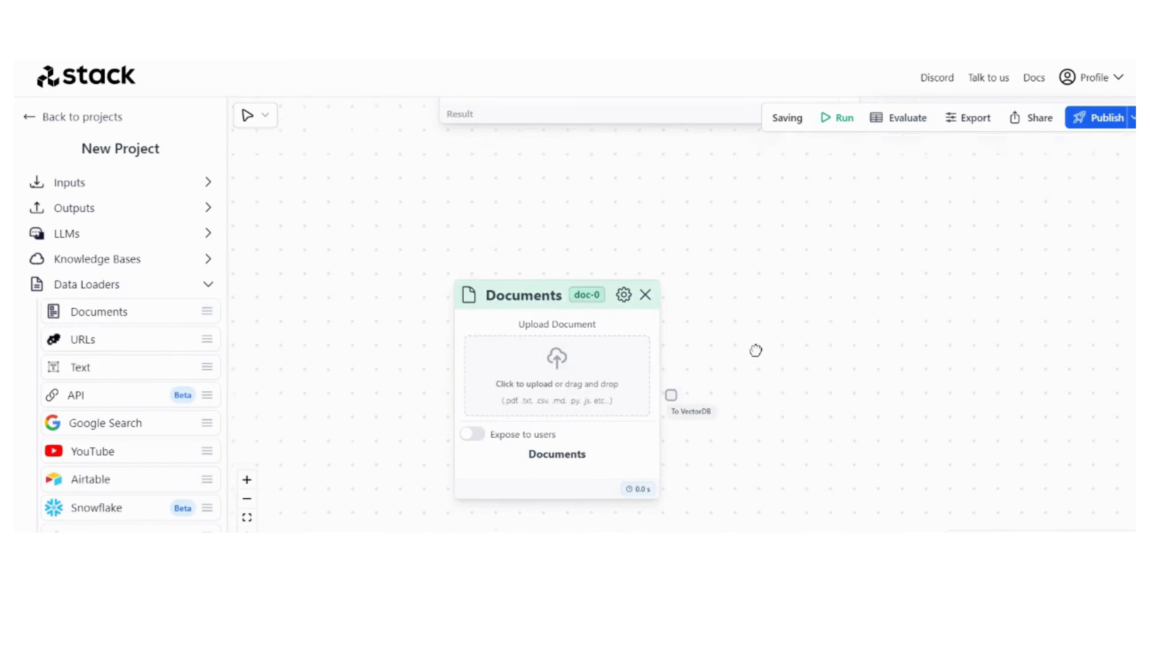
{"action": "left_click_drag", "start_coordinate": [755, 354], "coordinate": [755, 344]}
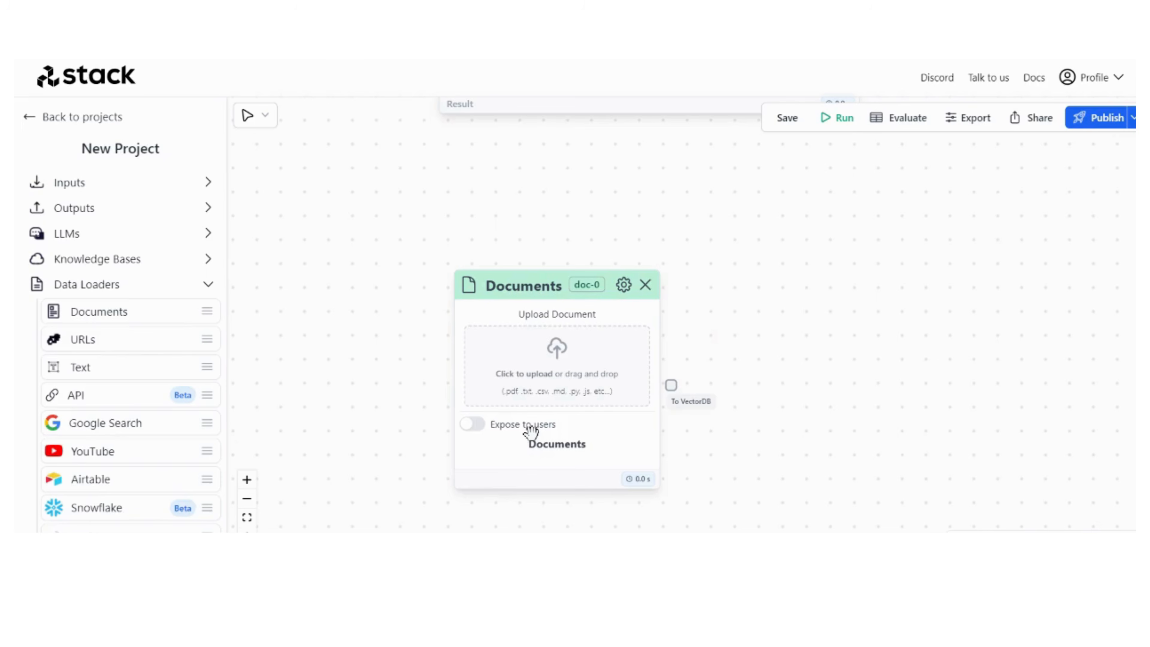
{"action": "left_click", "coordinate": [478, 429]}
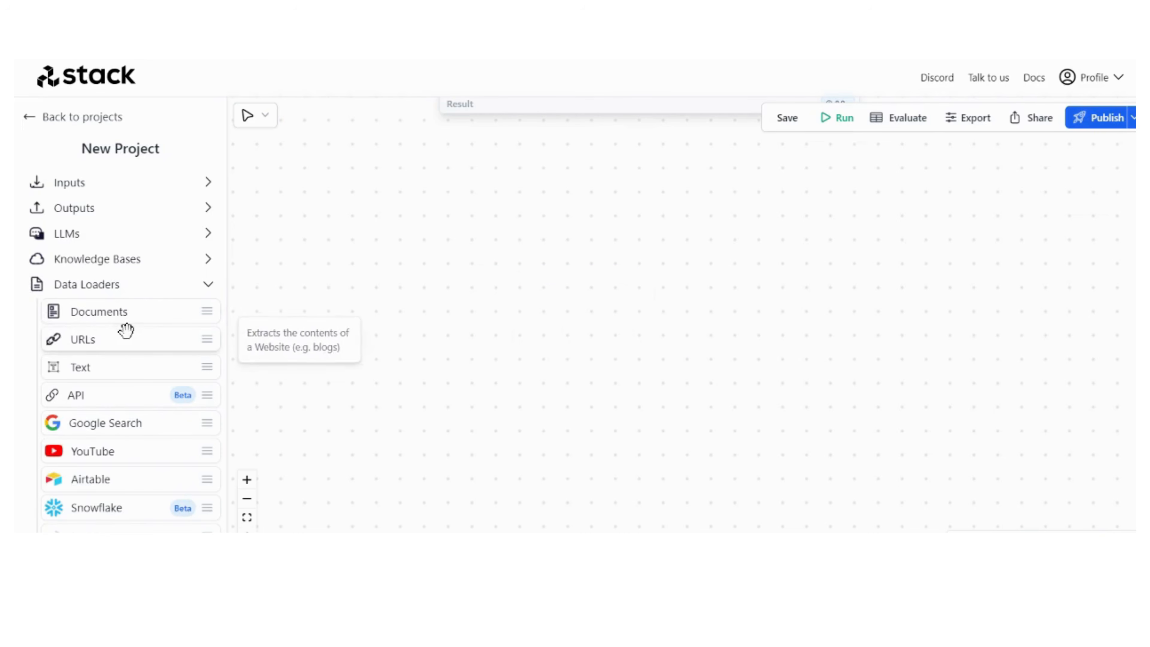
Add a URLs data loader below the Anthropic node and look through the Dynamic Vector Stores nodes.
{"action": "left_click_drag", "start_coordinate": [126, 330], "coordinate": [500, 339]}
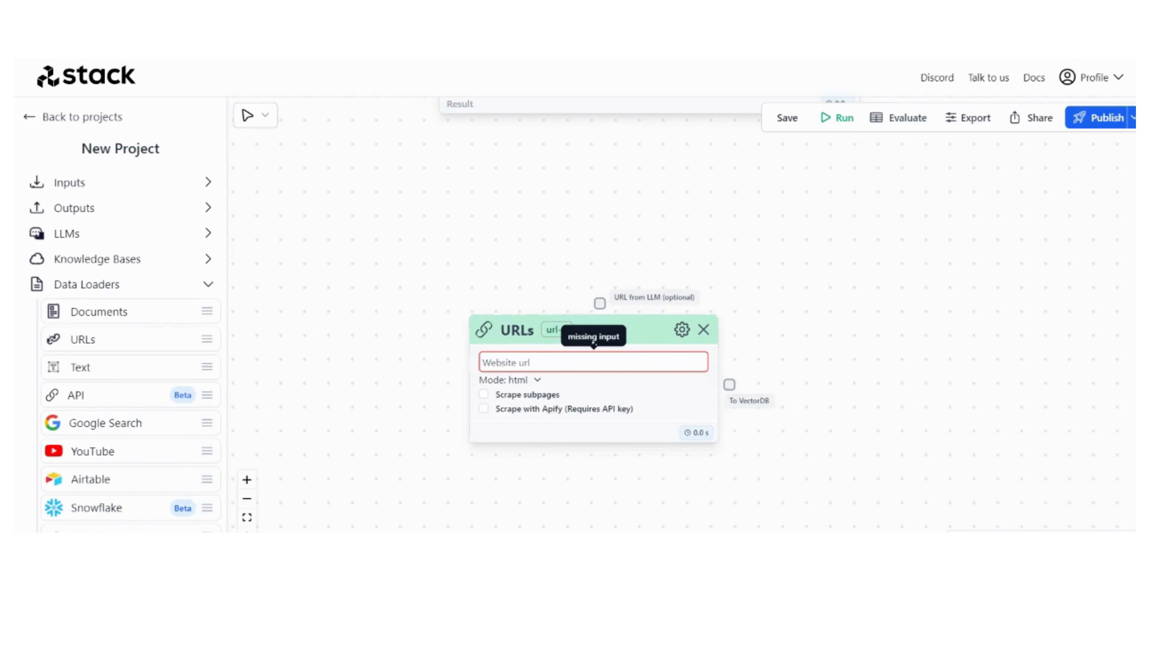
{"action": "left_click", "coordinate": [206, 293]}
{"action": "left_click", "coordinate": [186, 317]}
{"action": "left_click_drag", "start_coordinate": [159, 348], "coordinate": [169, 350]}
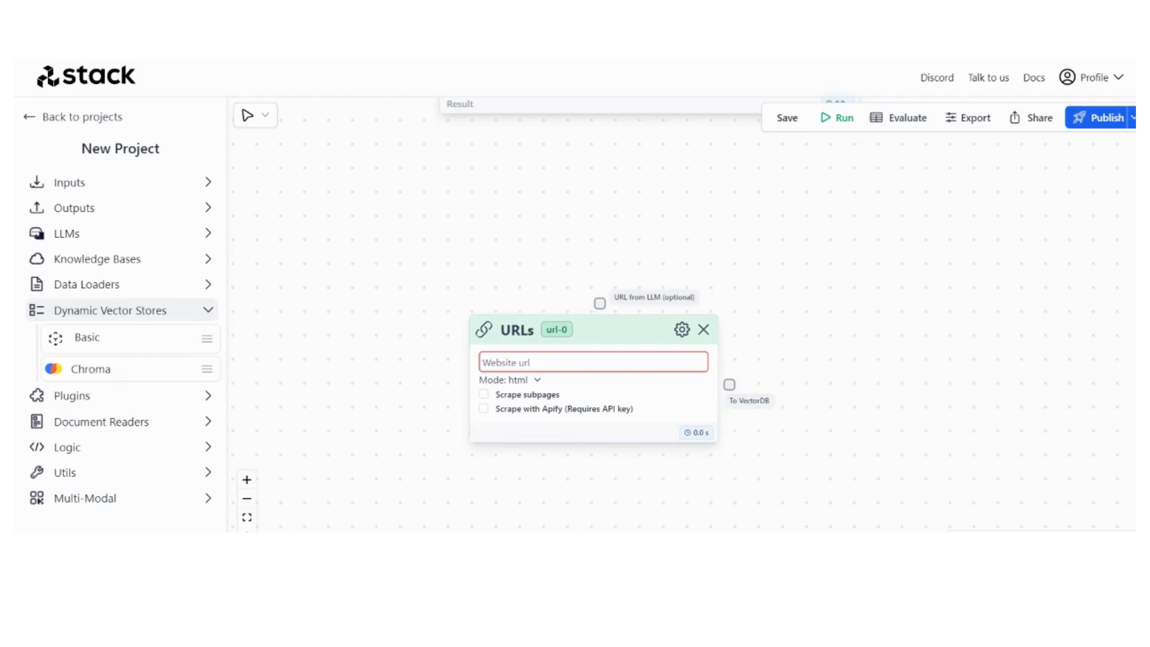
{"action": "left_click", "coordinate": [210, 315]}
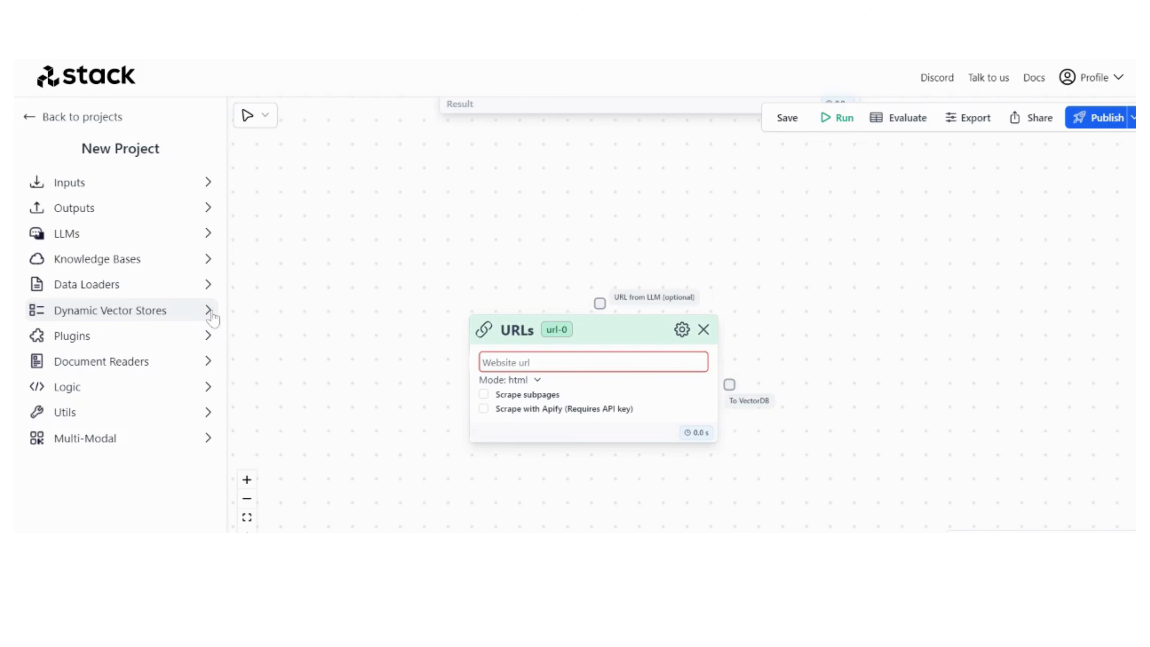
{"action": "left_click", "coordinate": [211, 286]}
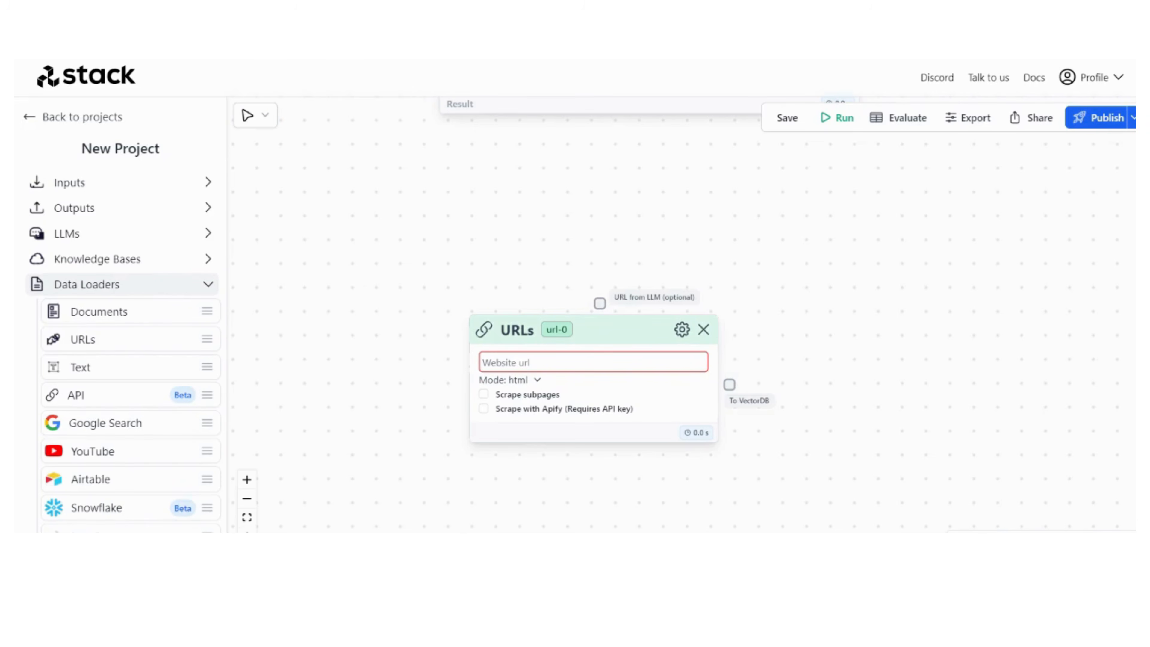
Add Google Search, YouTube and Airtable data loaders around the URLs loader and look through the remaining data loaders.
{"action": "scroll", "coordinate": [122, 288], "scroll_direction": "down", "scroll_amount": 2}
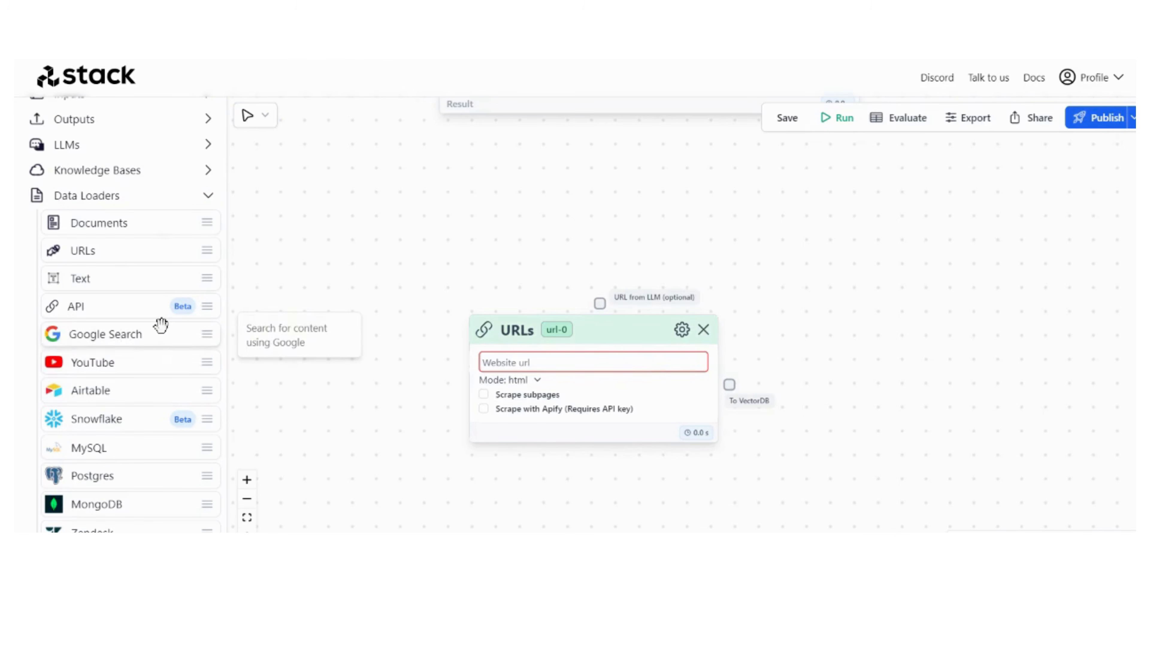
{"action": "left_click_drag", "start_coordinate": [161, 325], "coordinate": [399, 265]}
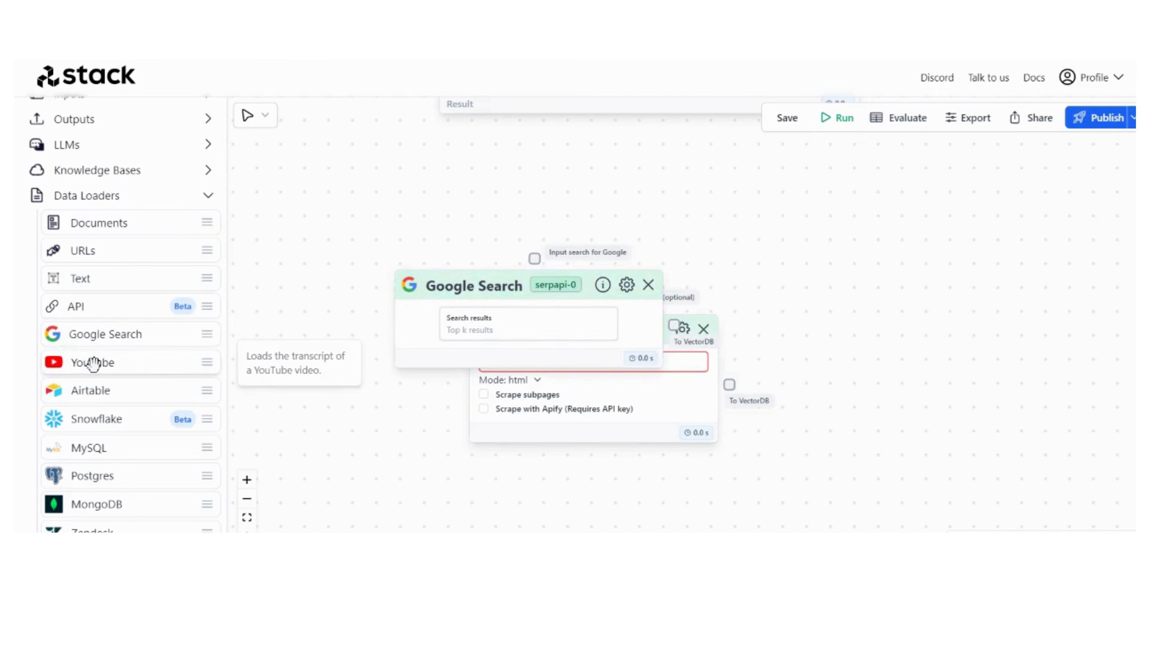
{"action": "left_click_drag", "start_coordinate": [94, 362], "coordinate": [290, 308]}
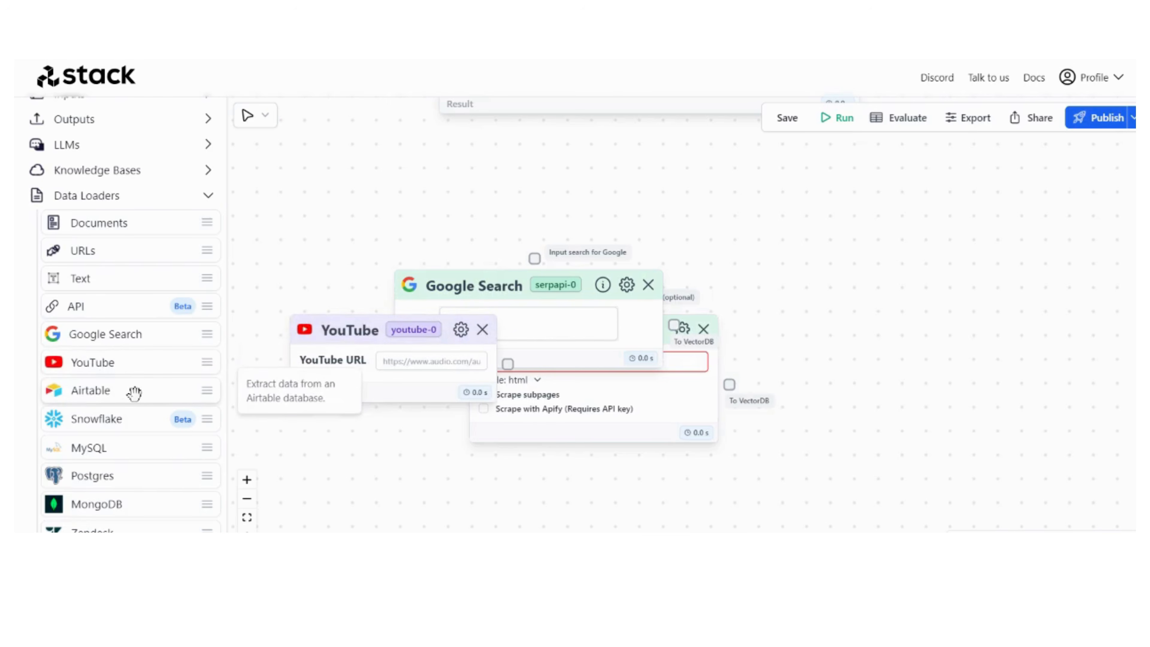
{"action": "left_click_drag", "start_coordinate": [134, 394], "coordinate": [689, 303]}
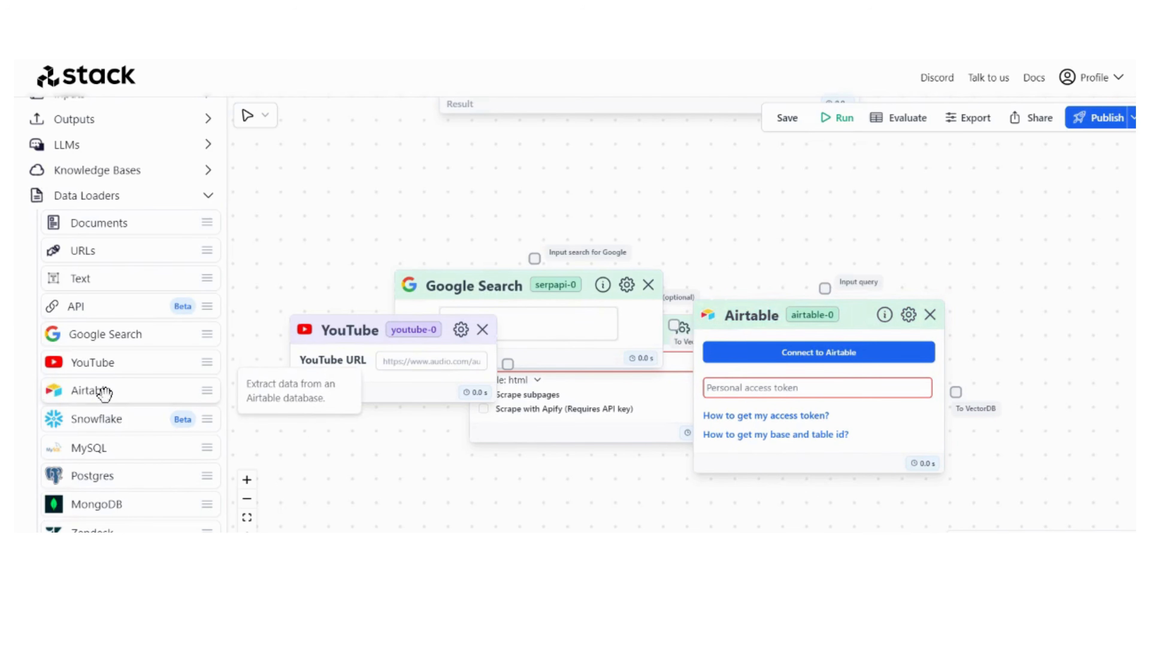
{"action": "scroll", "coordinate": [103, 390], "scroll_direction": "down", "scroll_amount": 4}
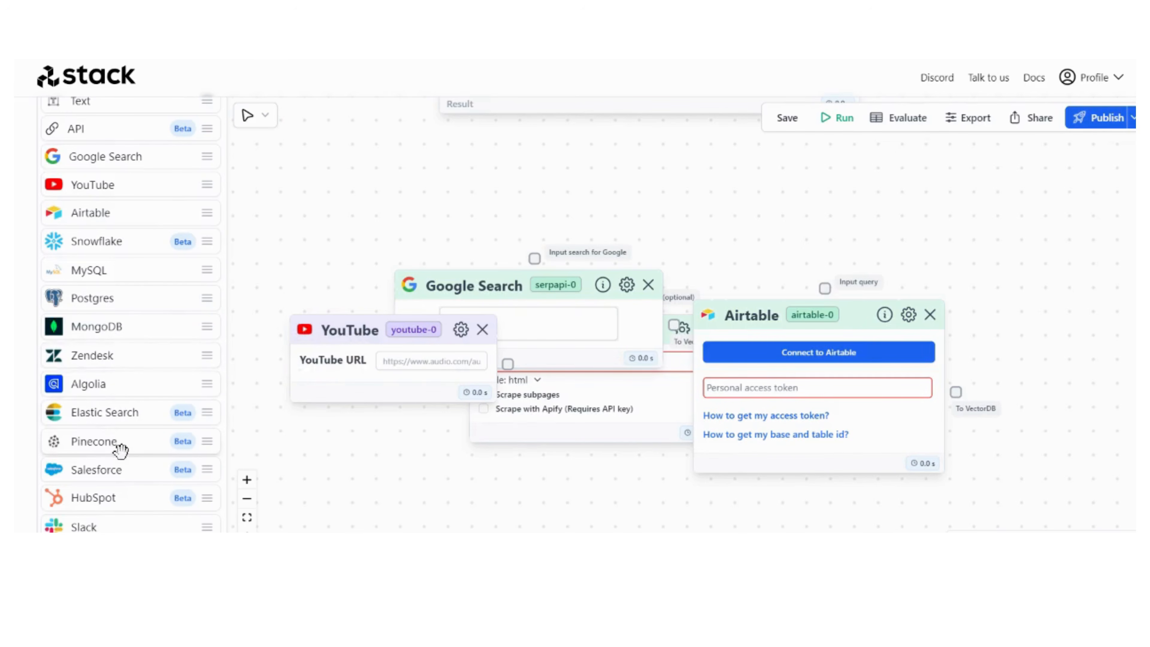
{"action": "scroll", "coordinate": [122, 453], "scroll_direction": "down", "scroll_amount": 2}
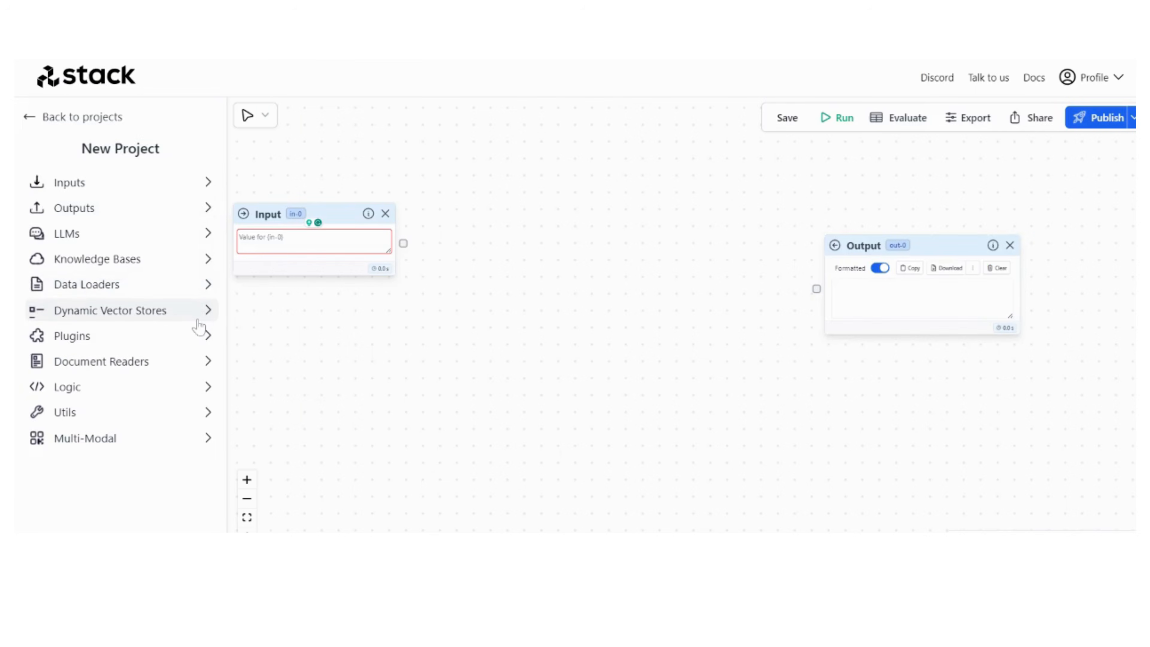
Try the Basic and Chroma dynamic vector stores between the Input and Output nodes, and delete both.
{"action": "left_click", "coordinate": [200, 313]}
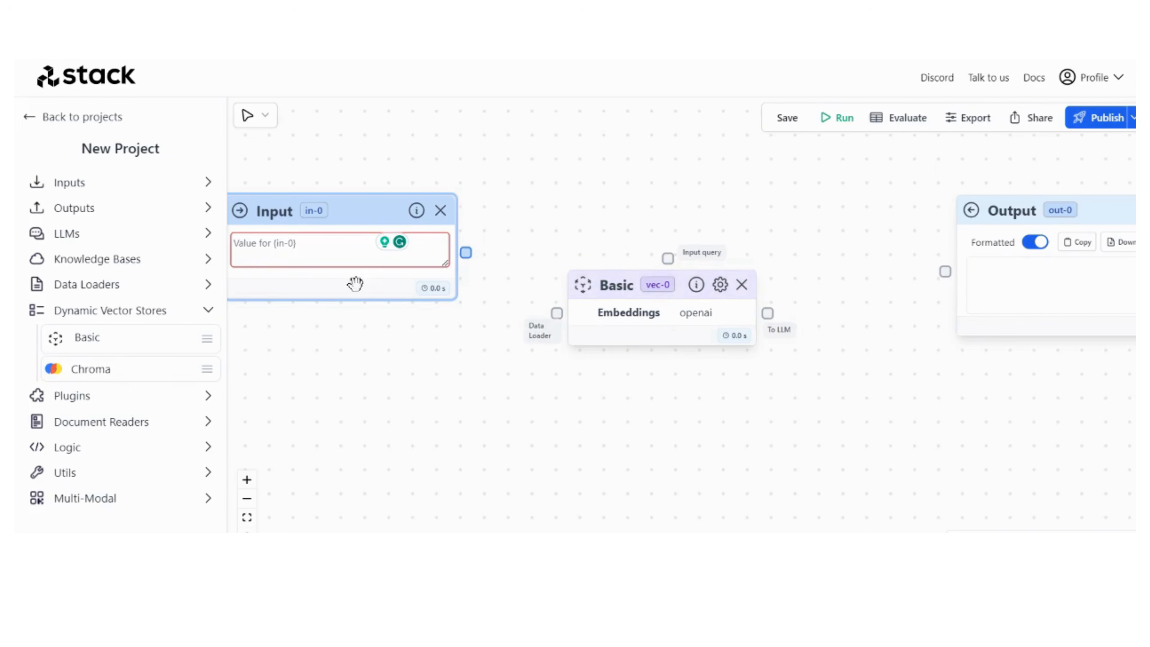
{"action": "left_click", "coordinate": [199, 285]}
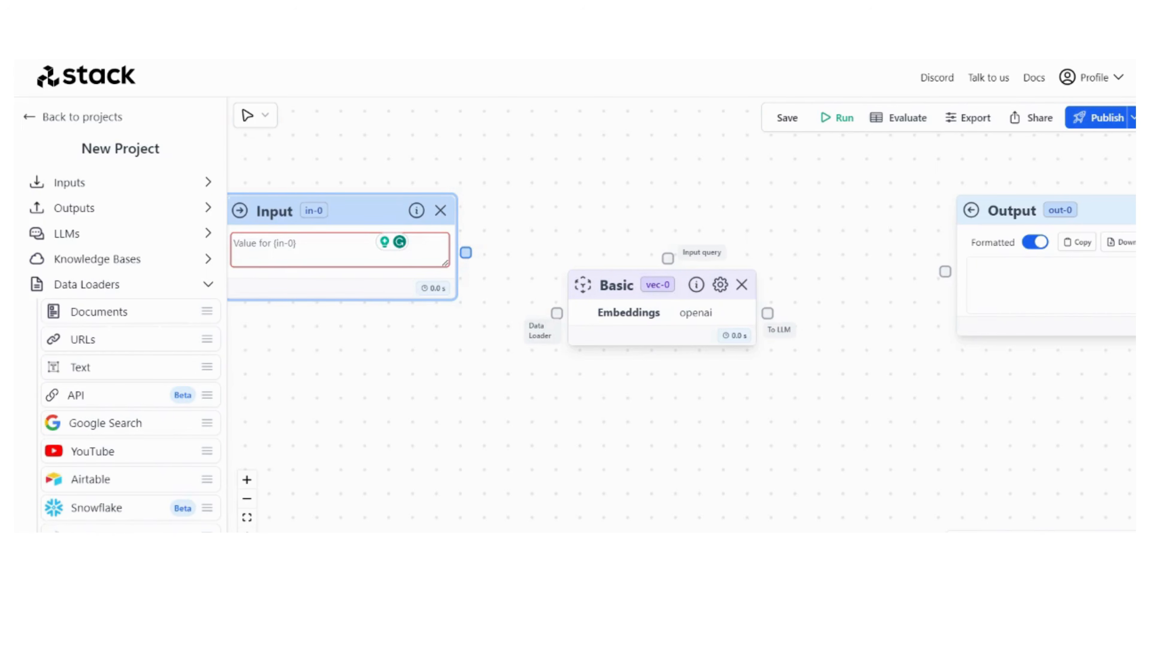
{"action": "left_click", "coordinate": [208, 284]}
{"action": "left_click", "coordinate": [199, 311]}
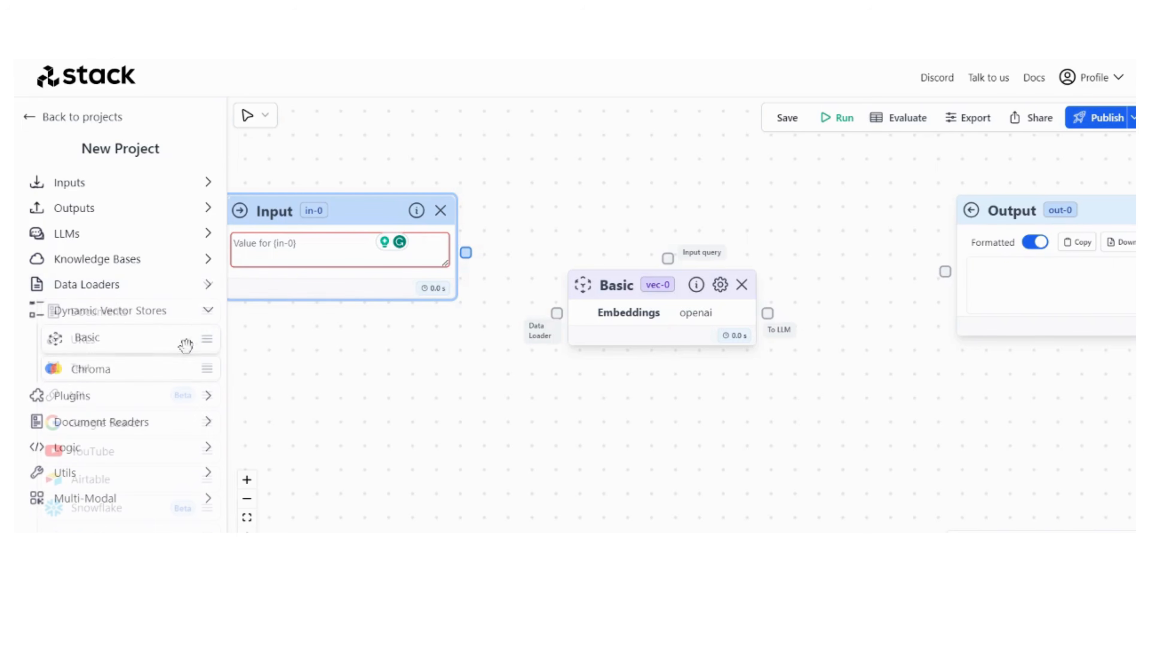
{"action": "left_click_drag", "start_coordinate": [196, 377], "coordinate": [646, 395]}
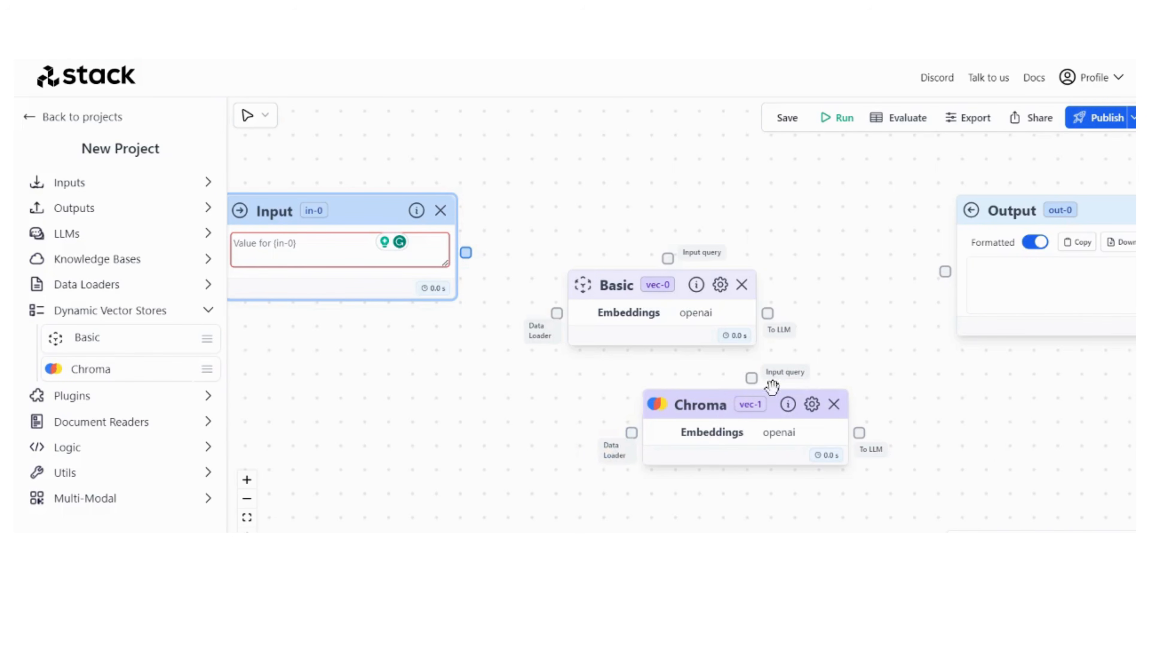
{"action": "left_click", "coordinate": [836, 405]}
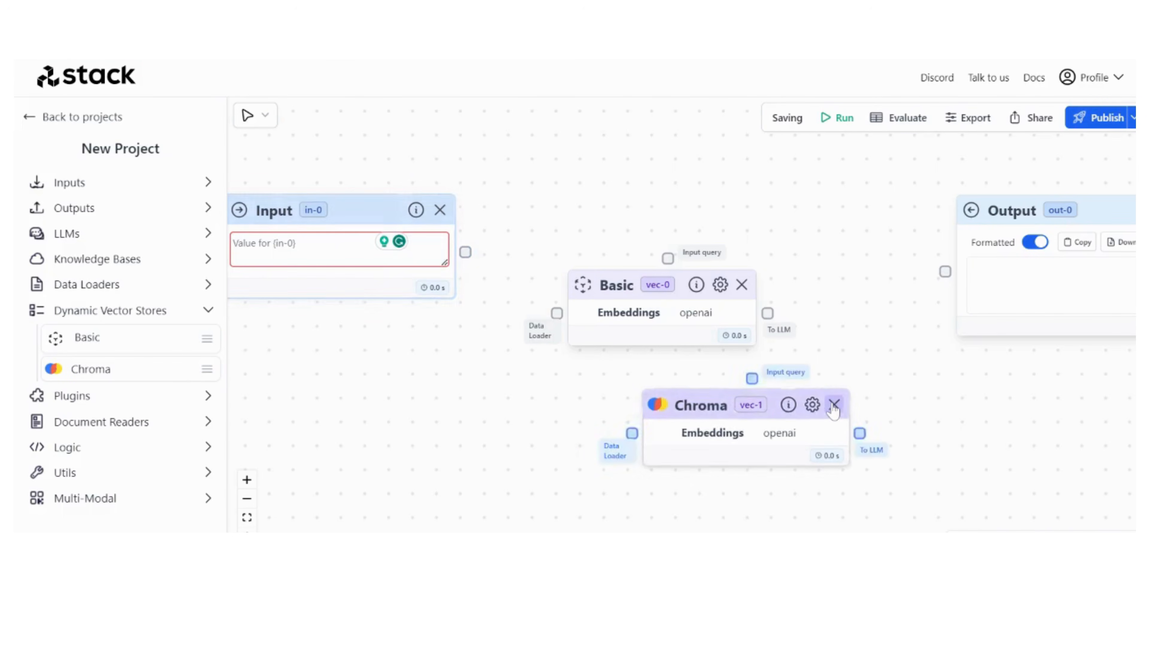
{"action": "left_click", "coordinate": [744, 292]}
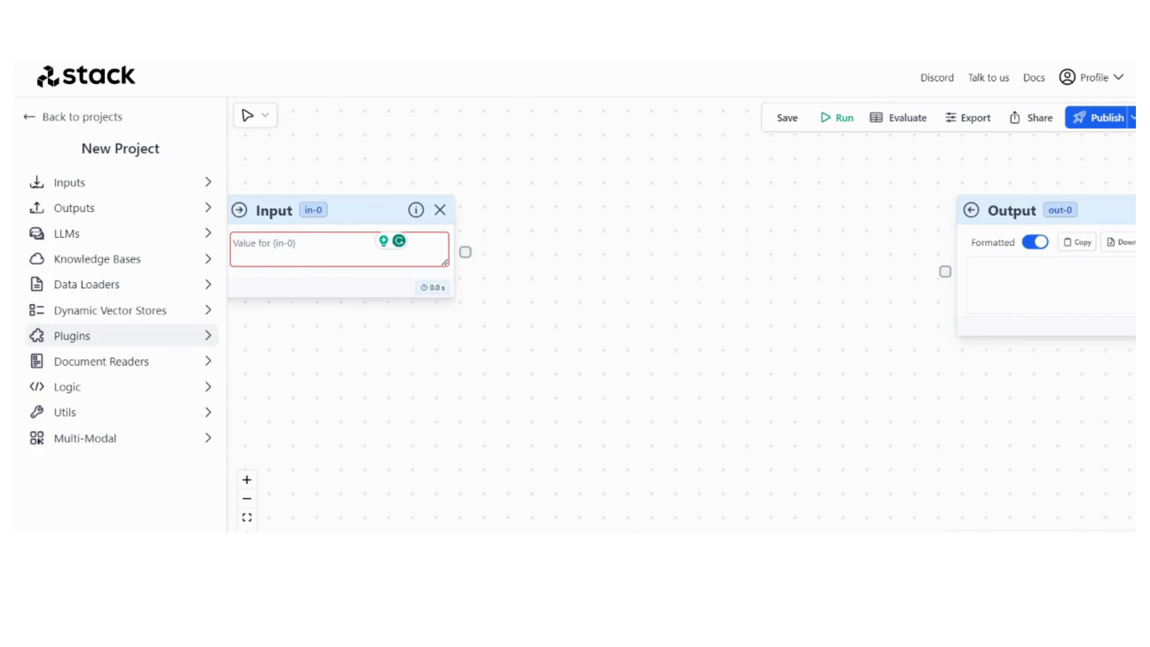
Add a Conversational Form plugin between the Input and Output nodes and give it three more field rows.
{"action": "left_click", "coordinate": [208, 335]}
{"action": "scroll", "coordinate": [209, 338], "scroll_direction": "down", "scroll_amount": 2}
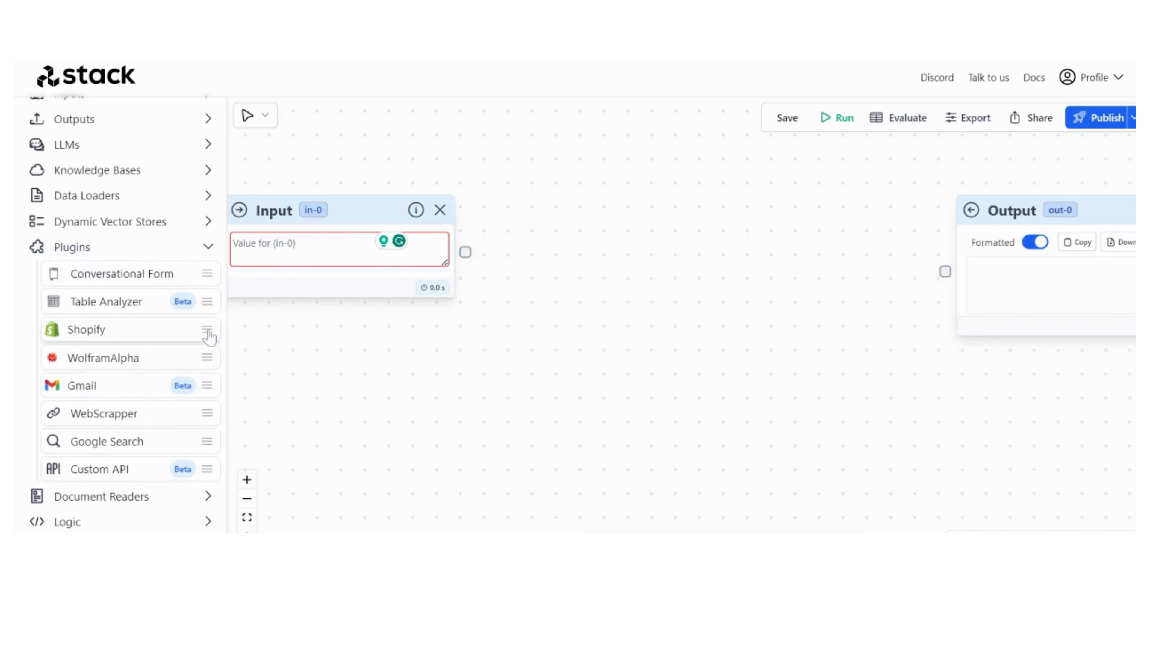
{"action": "left_click_drag", "start_coordinate": [121, 266], "coordinate": [446, 345]}
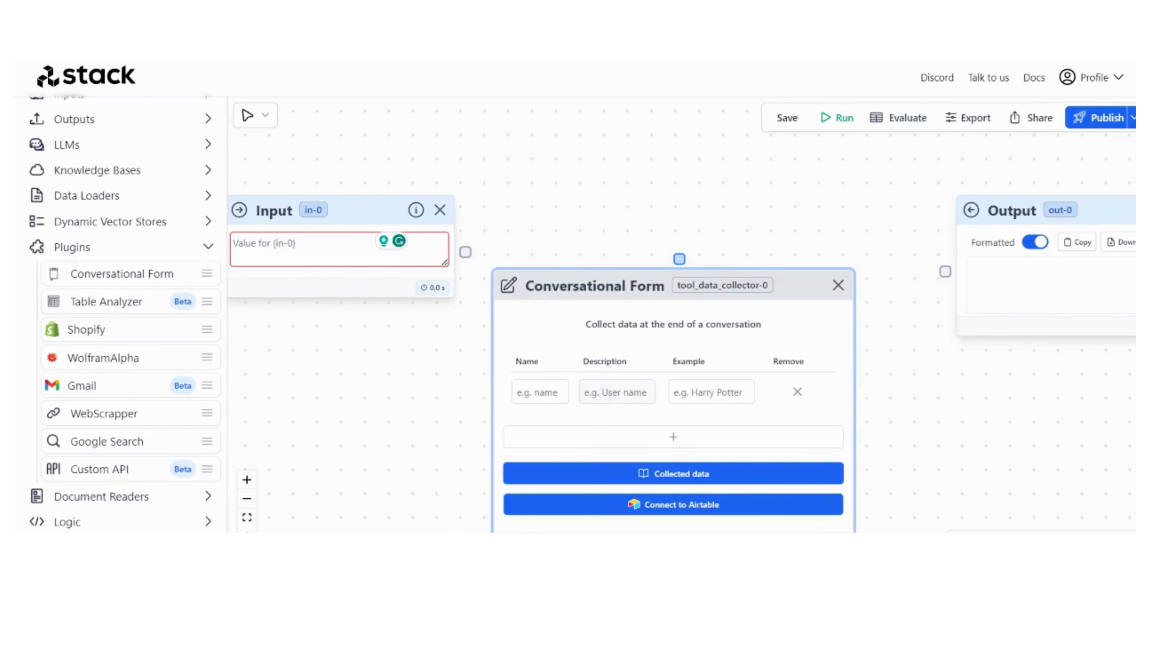
{"action": "left_click", "coordinate": [540, 392]}
{"action": "left_click", "coordinate": [672, 444]}
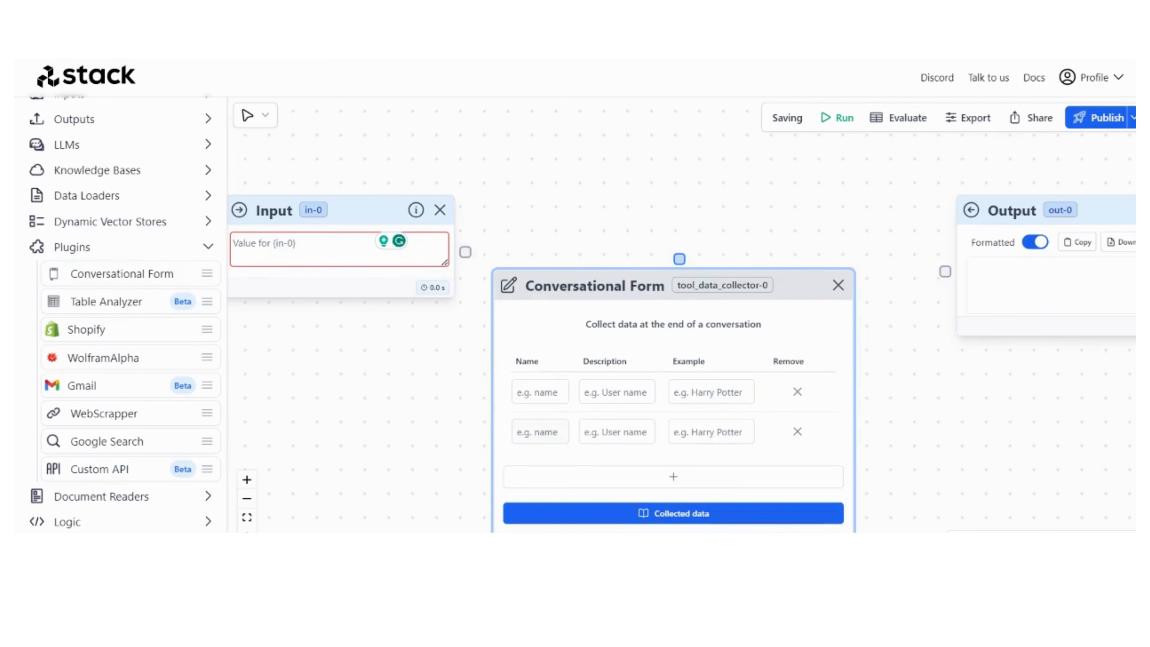
{"action": "left_click", "coordinate": [673, 477]}
{"action": "left_click", "coordinate": [677, 513]}
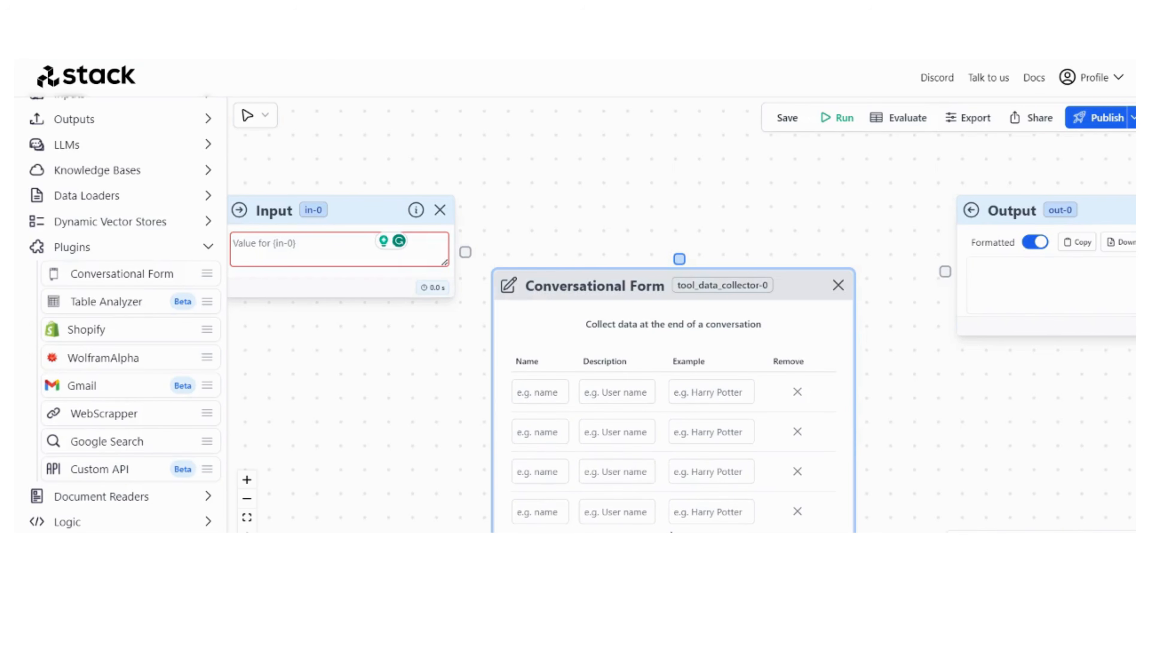
Look over the available Knowledge Bases nodes while examining the Table Analyzer plugin.
{"action": "scroll", "coordinate": [862, 360], "scroll_direction": "down", "scroll_amount": 3}
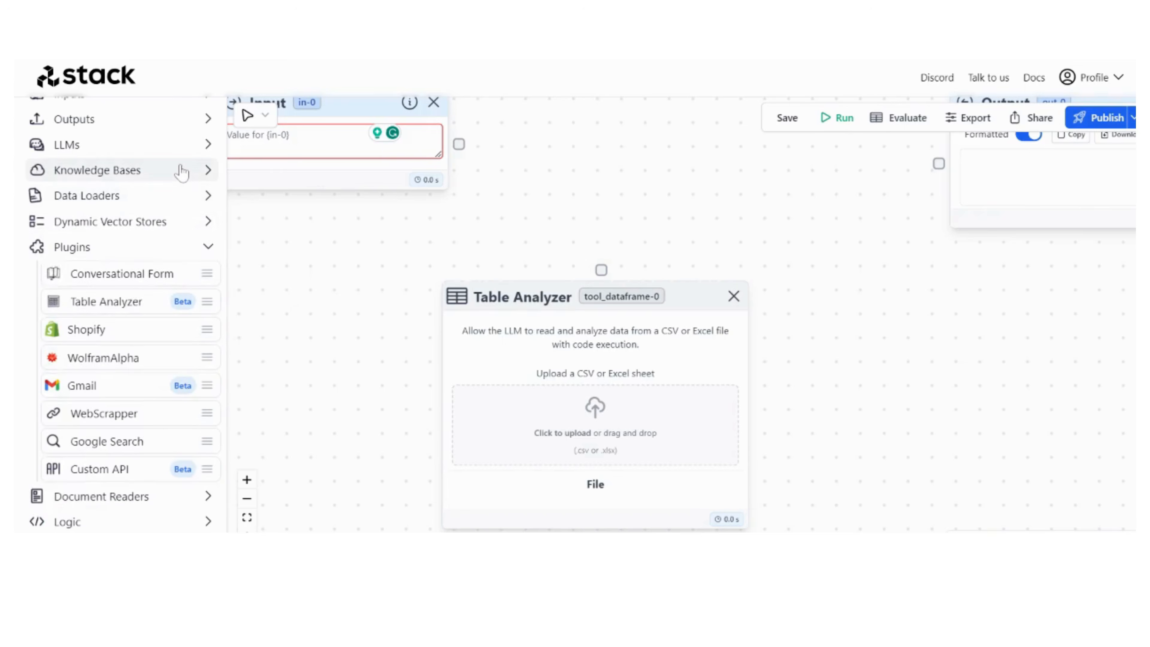
{"action": "left_click", "coordinate": [181, 171]}
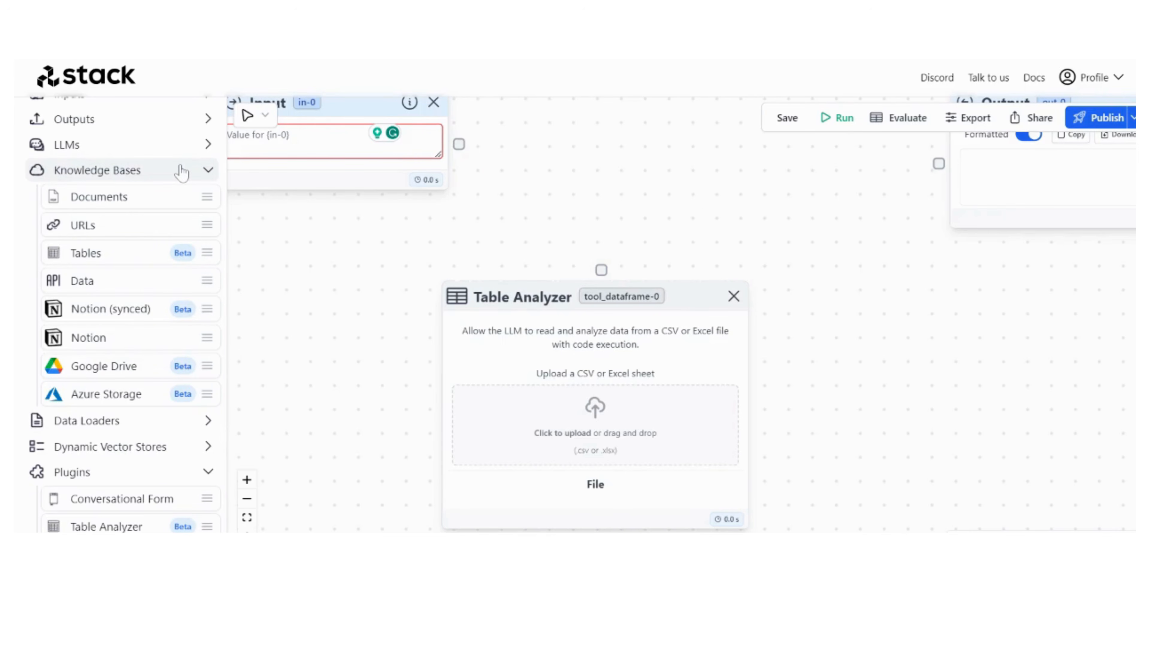
{"action": "left_click", "coordinate": [175, 180]}
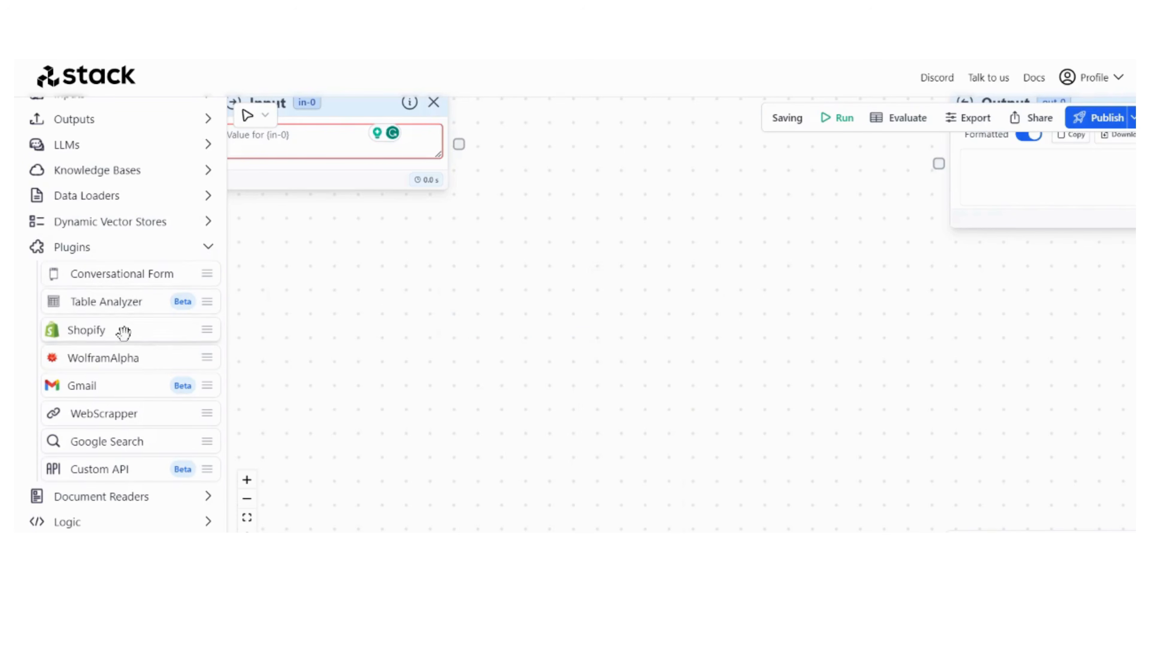
Add and delete the Shopify plugin, and try the WolframAlpha, WebScrapper and Google Search plugins.
{"action": "left_click_drag", "start_coordinate": [122, 334], "coordinate": [461, 307]}
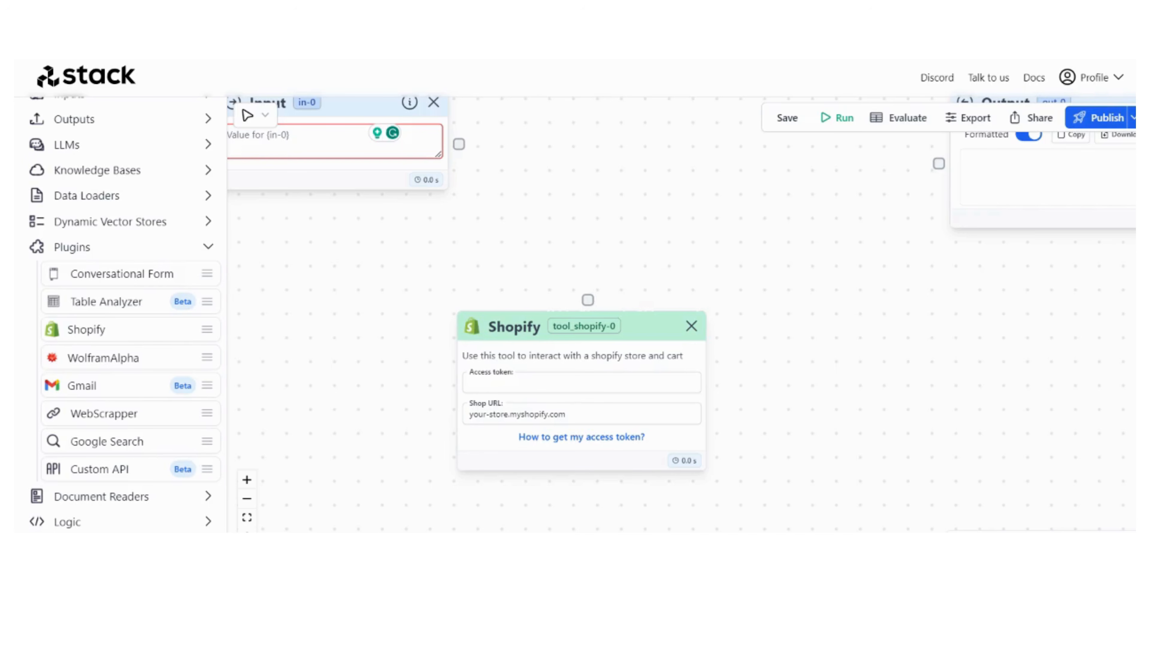
{"action": "left_click", "coordinate": [692, 326]}
{"action": "left_click_drag", "start_coordinate": [145, 358], "coordinate": [354, 275]}
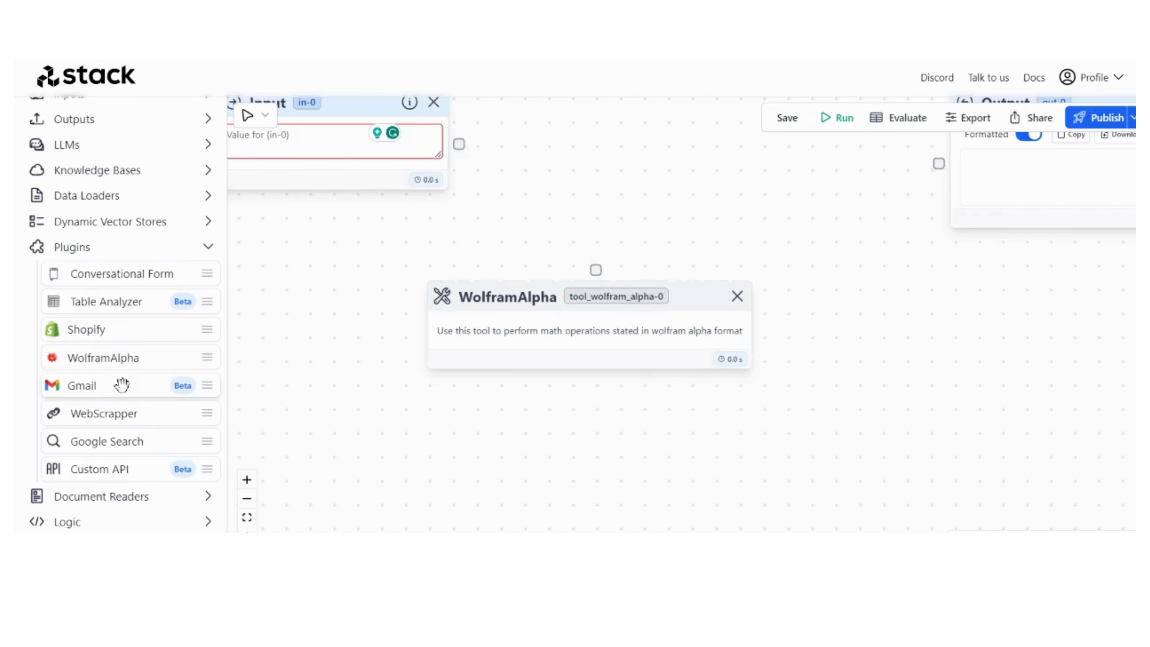
{"action": "left_click", "coordinate": [120, 418]}
{"action": "left_click", "coordinate": [123, 442]}
{"action": "left_click_drag", "start_coordinate": [496, 428], "coordinate": [752, 445]}
{"action": "left_click_drag", "start_coordinate": [466, 496], "coordinate": [448, 451]}
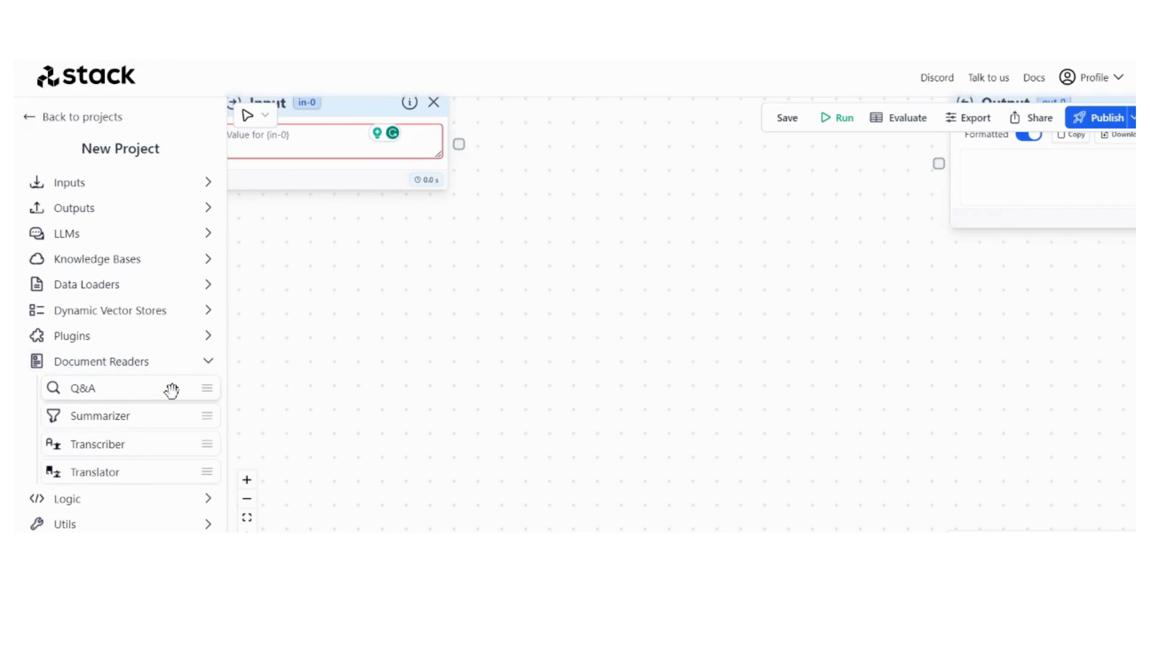
Add a Document Q&A reader between the Input and Output nodes and connect Input to its Question or Task handle.
{"action": "left_click_drag", "start_coordinate": [172, 389], "coordinate": [627, 323]}
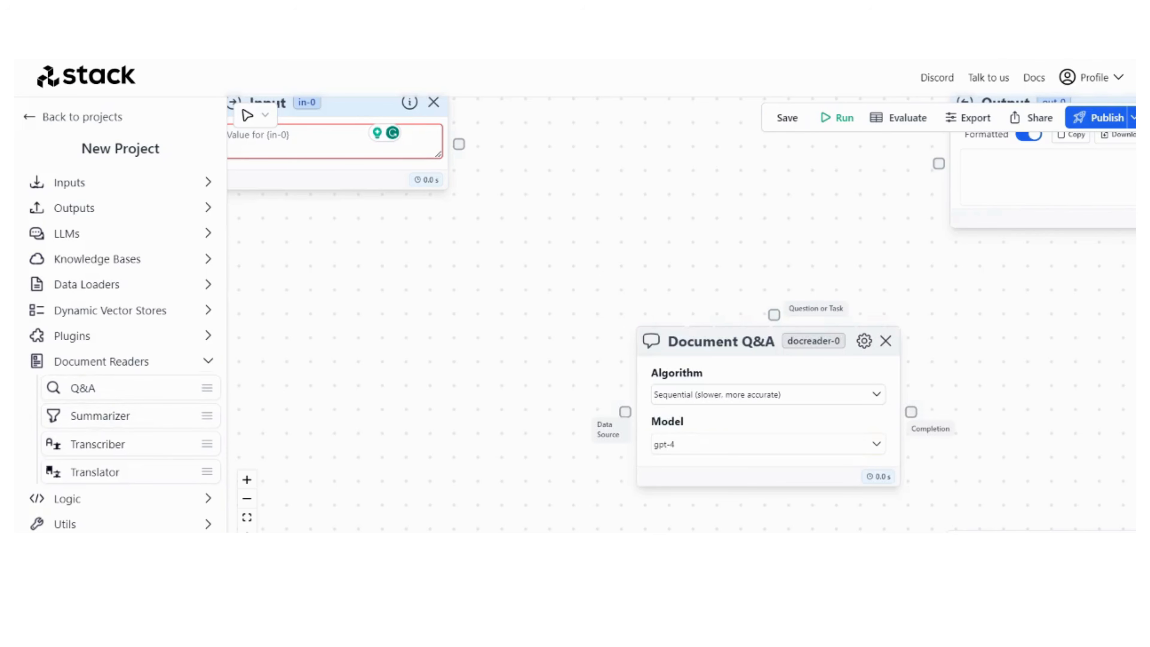
{"action": "left_click_drag", "start_coordinate": [705, 362], "coordinate": [661, 318]}
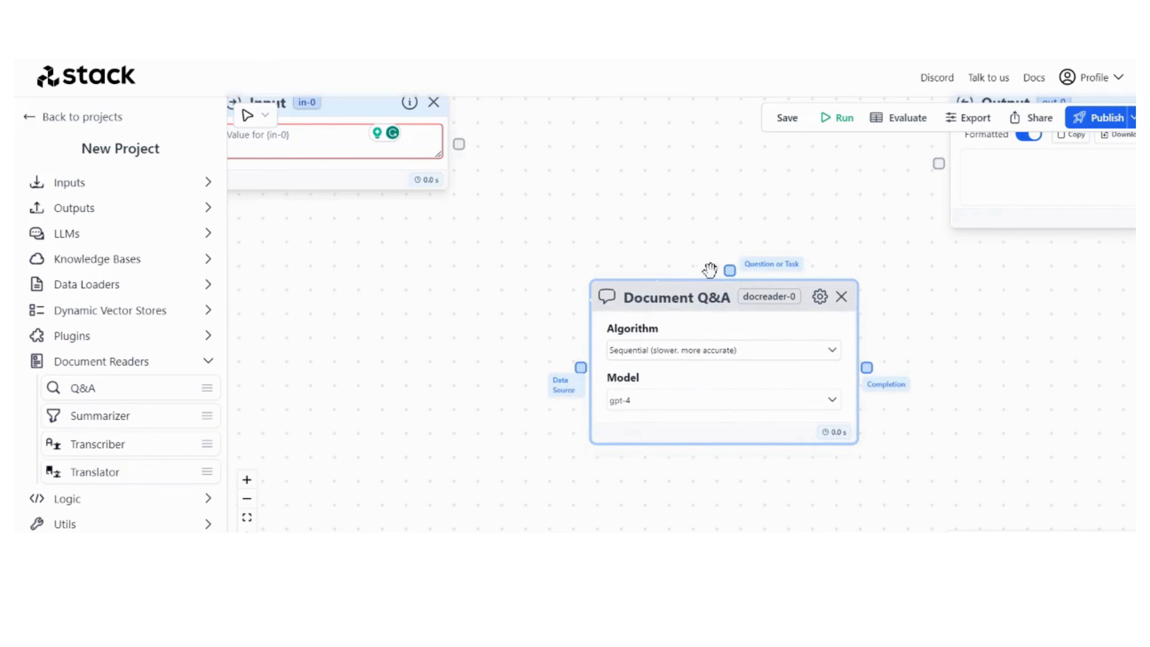
{"action": "left_click_drag", "start_coordinate": [730, 270], "coordinate": [451, 171]}
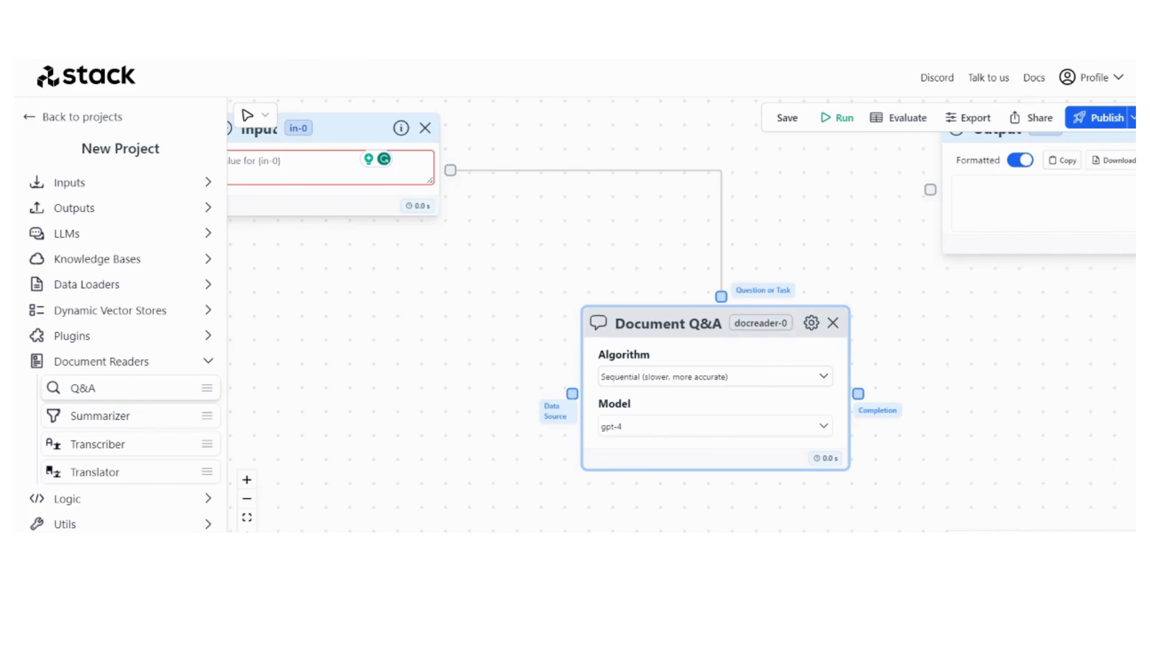
Add a Summarizer document reader beside the Document Q&A node and set its model to gpt-4.
{"action": "left_click_drag", "start_coordinate": [130, 407], "coordinate": [307, 382]}
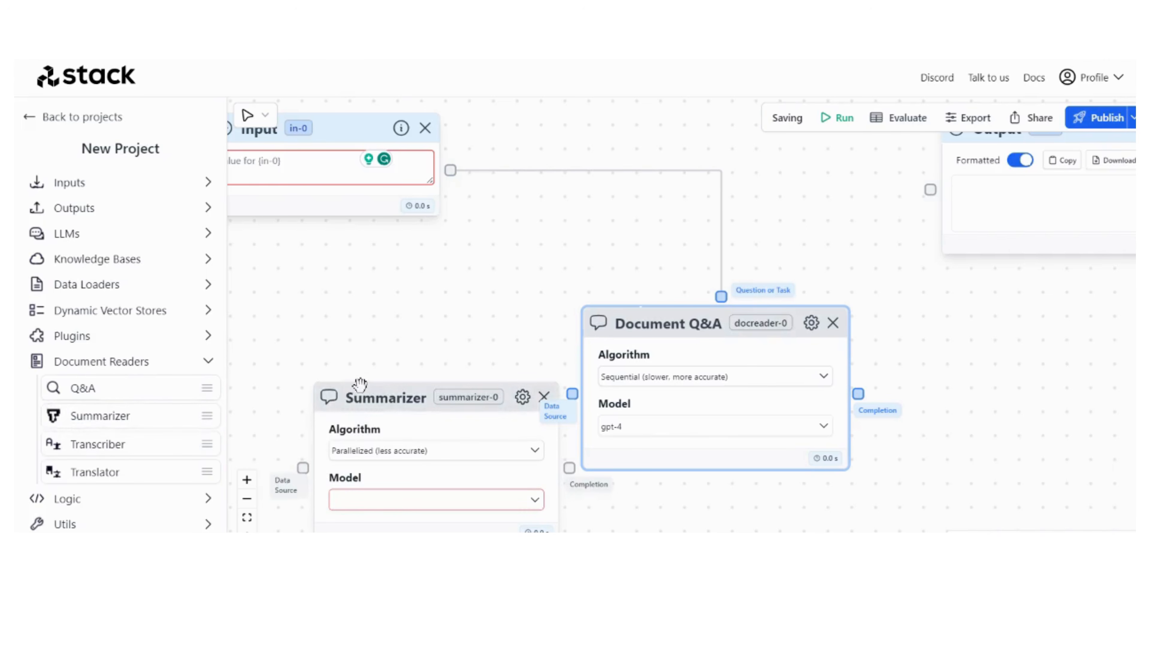
{"action": "left_click", "coordinate": [413, 500]}
{"action": "left_click", "coordinate": [535, 500]}
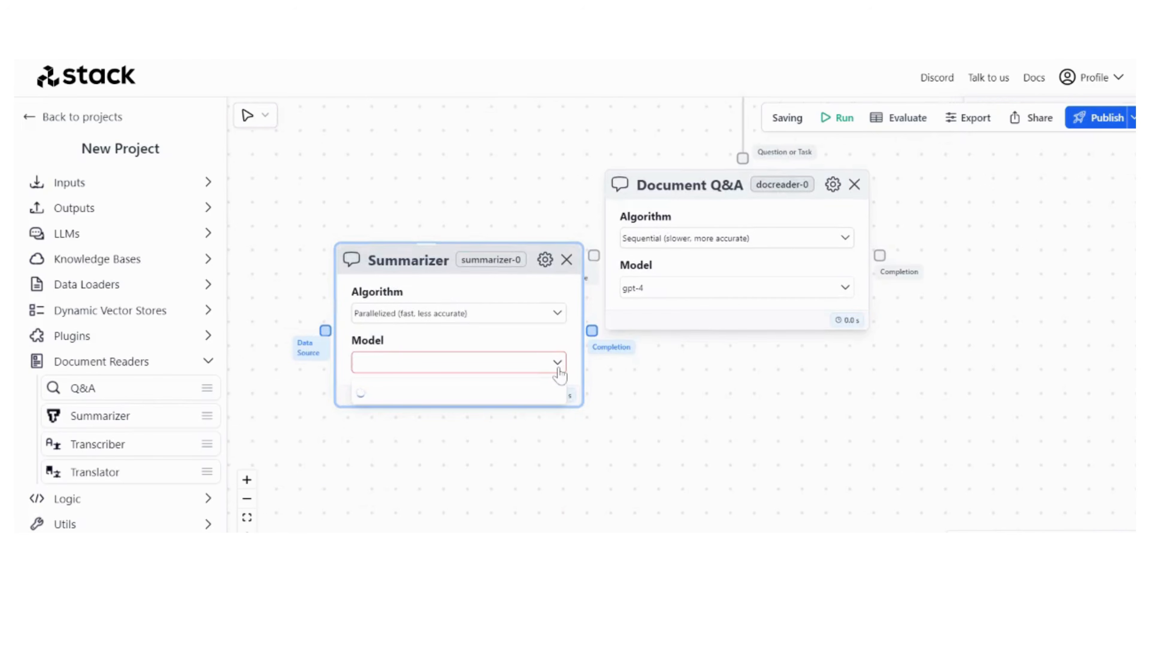
Add Transcriber and Translator document readers below the Summarizer, and delete the Translator.
{"action": "left_click_drag", "start_coordinate": [115, 437], "coordinate": [575, 473]}
{"action": "left_click_drag", "start_coordinate": [631, 340], "coordinate": [630, 324]}
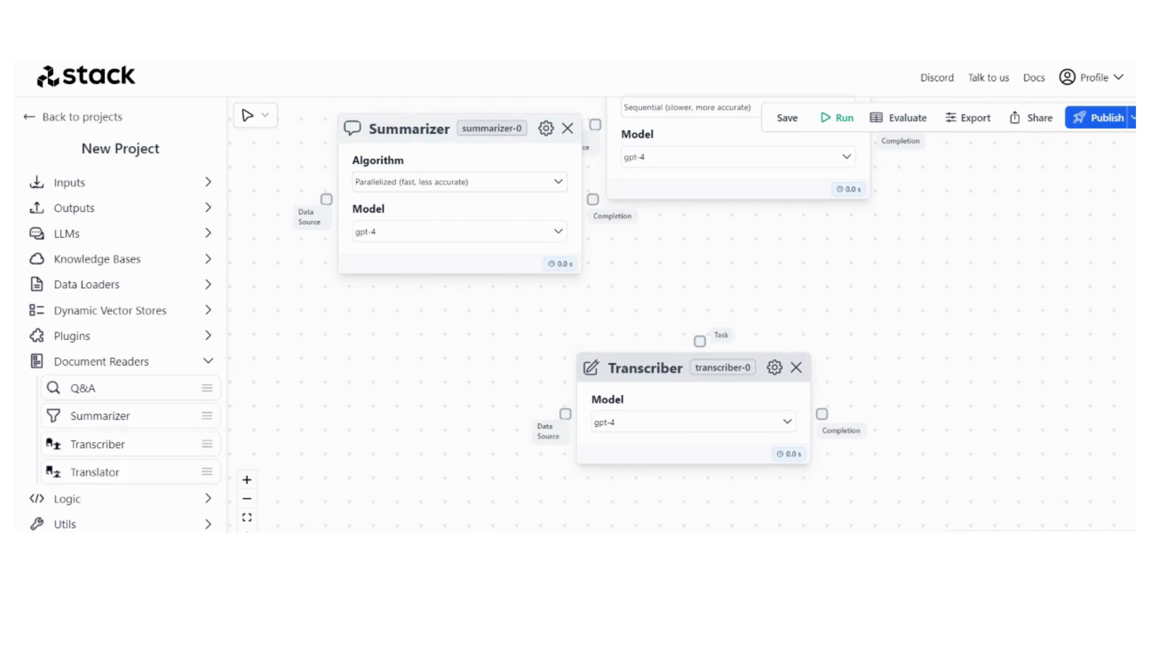
{"action": "left_click_drag", "start_coordinate": [94, 472], "coordinate": [437, 390]}
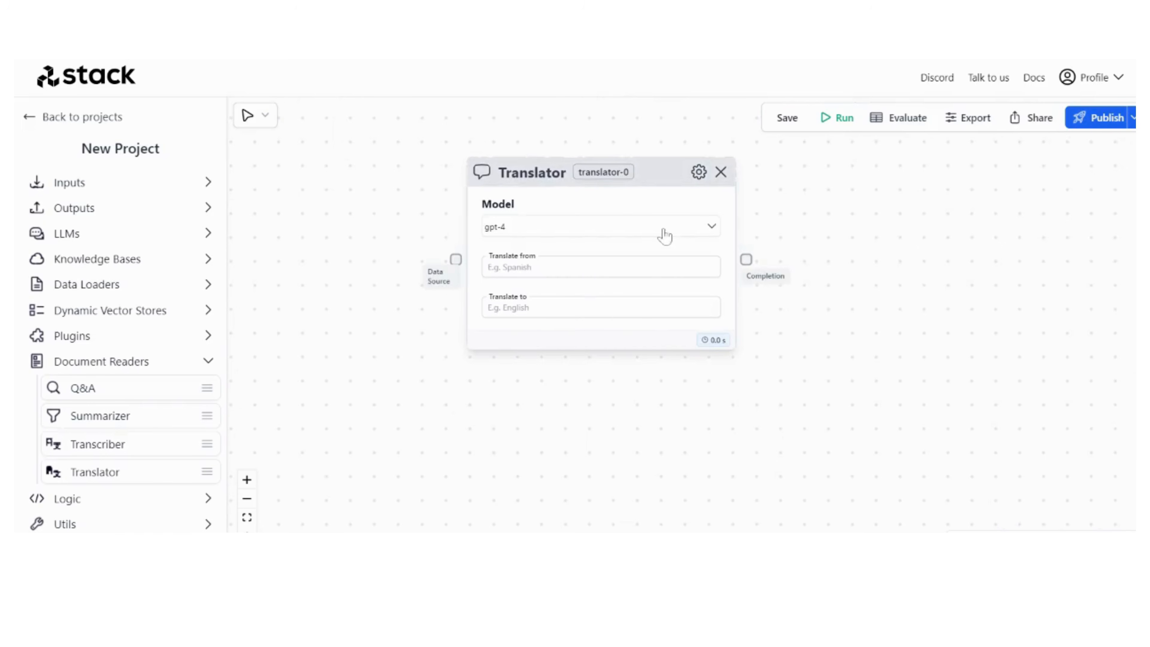
{"action": "left_click", "coordinate": [720, 171]}
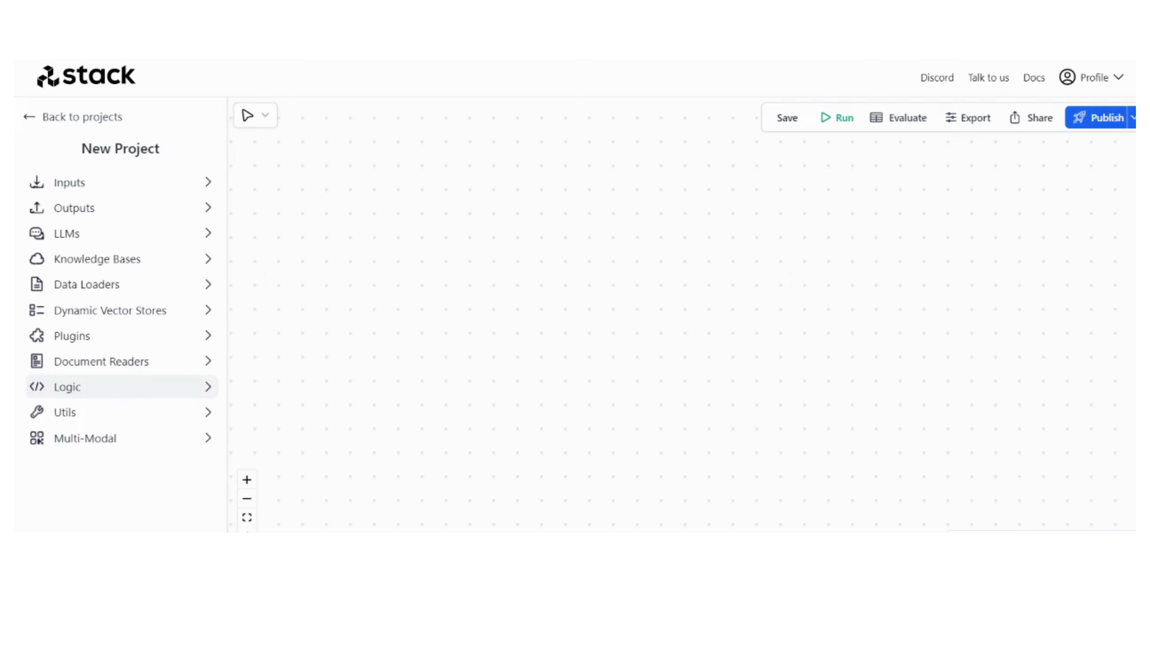
Add Routing Switch and Routing Combine logic nodes below the Input and Output nodes and examine the Switch's options.
{"action": "left_click", "coordinate": [197, 392]}
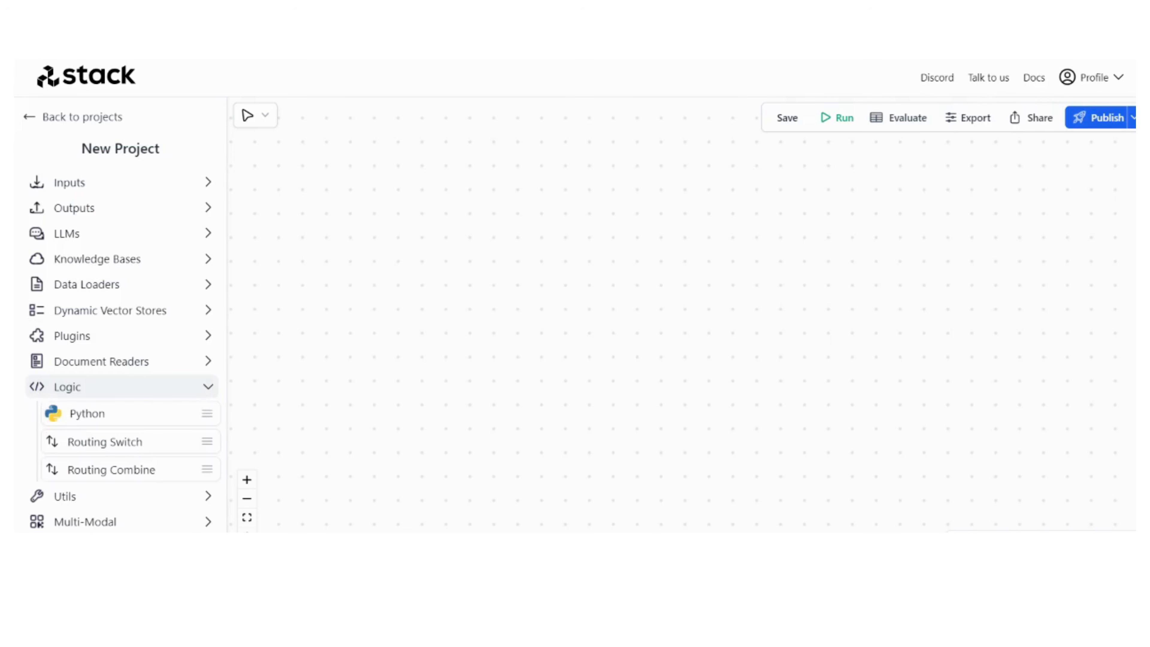
{"action": "left_click_drag", "start_coordinate": [454, 192], "coordinate": [481, 315]}
{"action": "left_click_drag", "start_coordinate": [472, 243], "coordinate": [482, 401]}
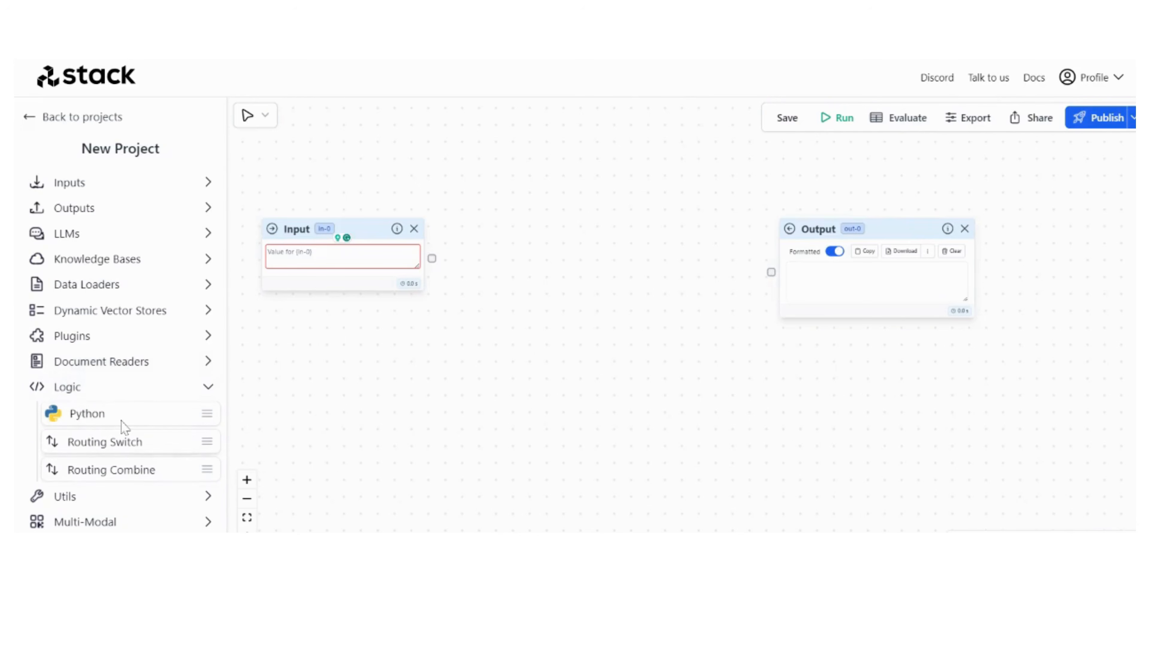
{"action": "mouse_move", "coordinate": [120, 411]}
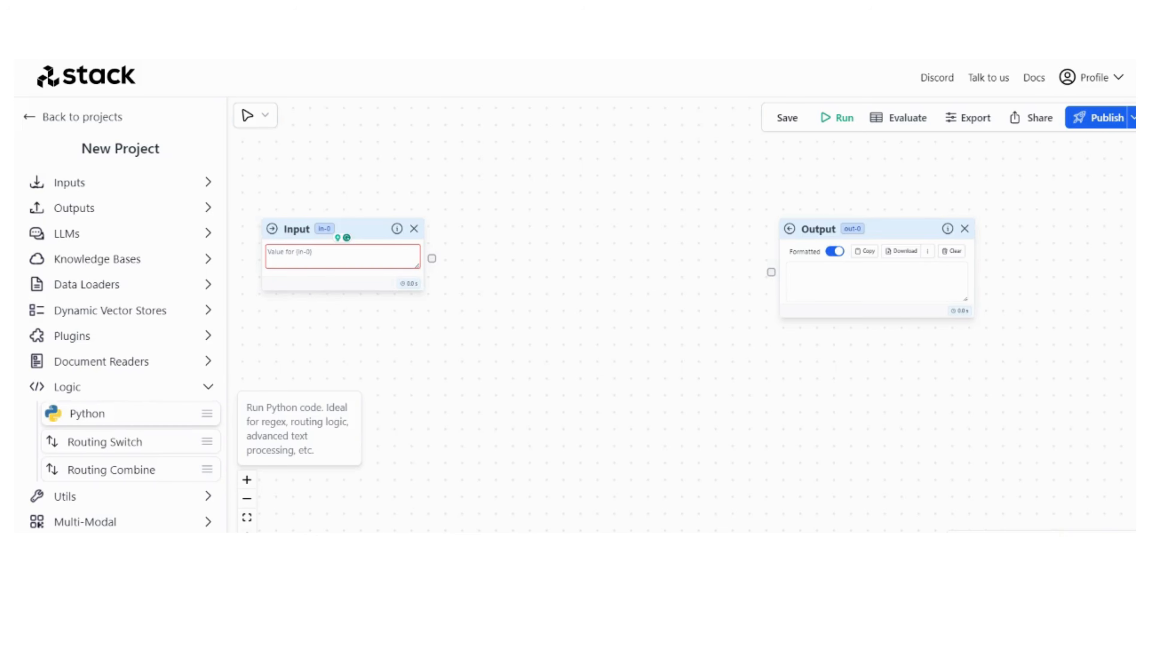
{"action": "left_click_drag", "start_coordinate": [121, 444], "coordinate": [408, 358]}
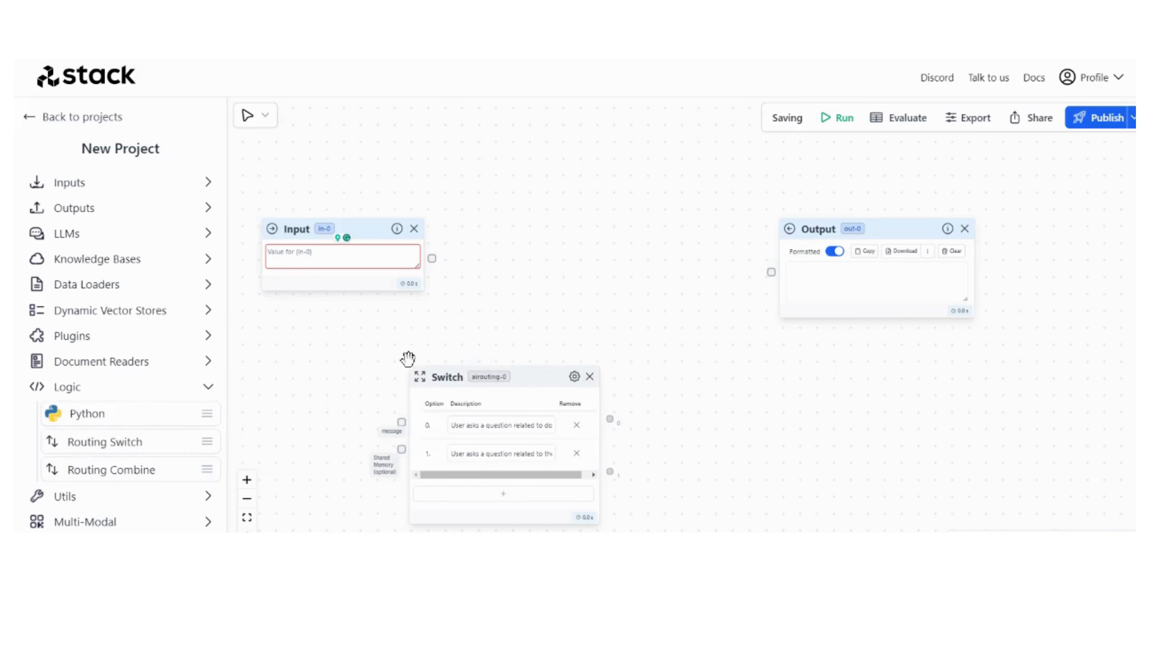
{"action": "left_click_drag", "start_coordinate": [141, 471], "coordinate": [760, 437]}
{"action": "scroll", "coordinate": [410, 451], "scroll_direction": "up", "scroll_amount": 5}
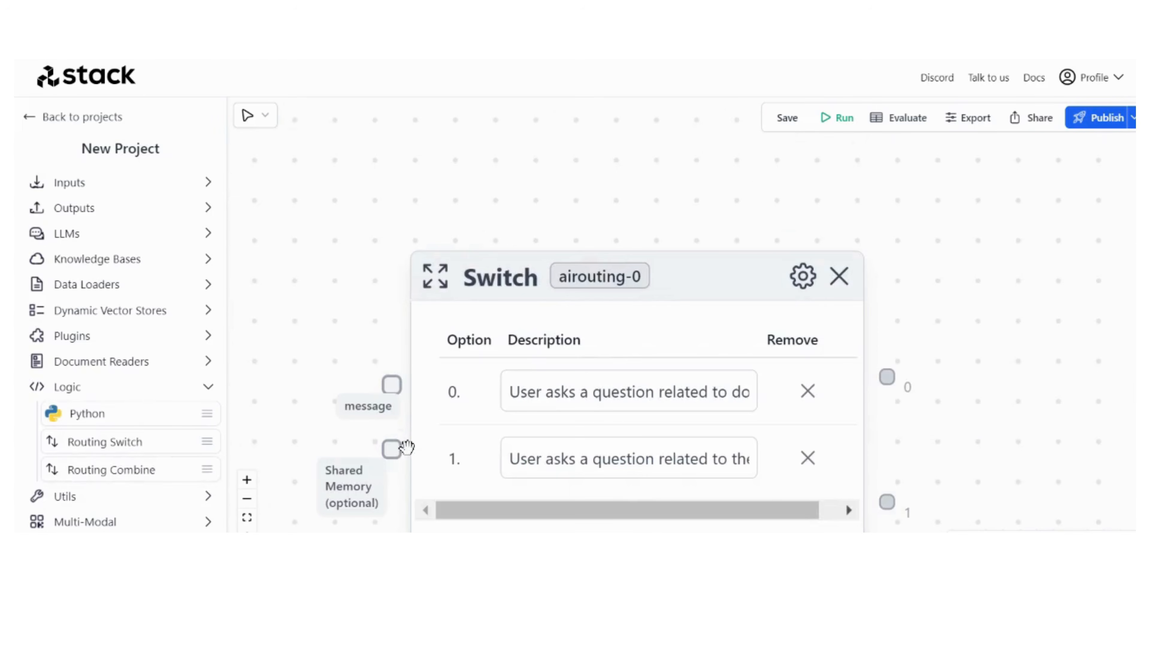
Move the Switch node slightly upward on the canvas and review its LLM provider and chunking settings.
{"action": "scroll", "coordinate": [410, 451], "scroll_direction": "down", "scroll_amount": 1}
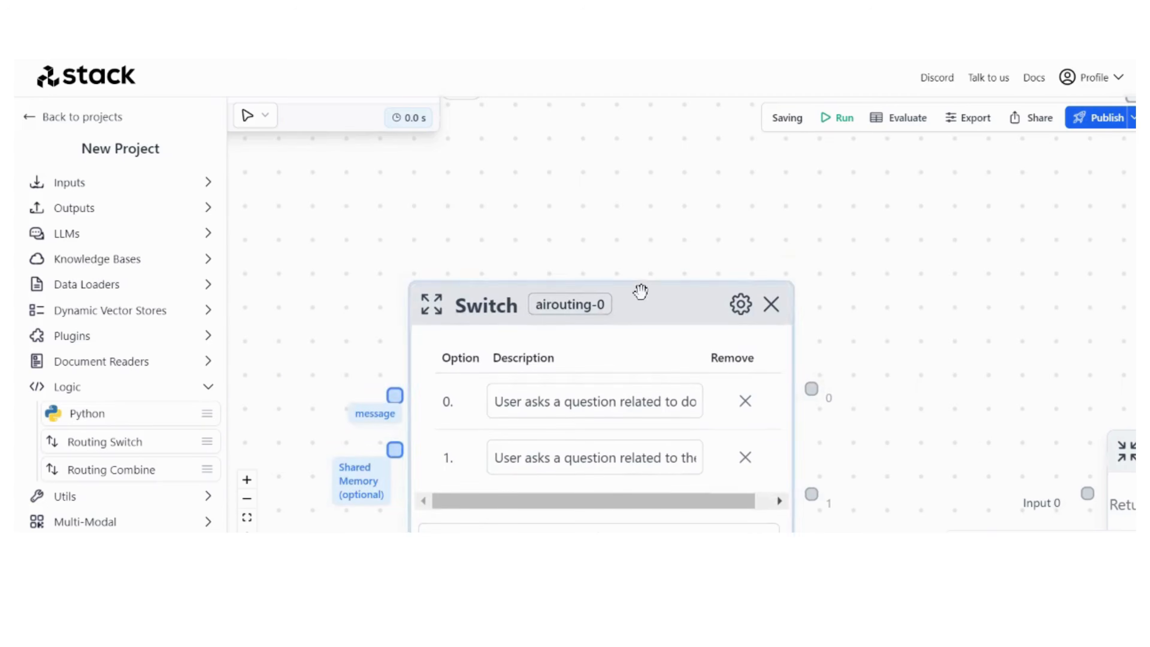
{"action": "left_click_drag", "start_coordinate": [640, 299], "coordinate": [648, 257]}
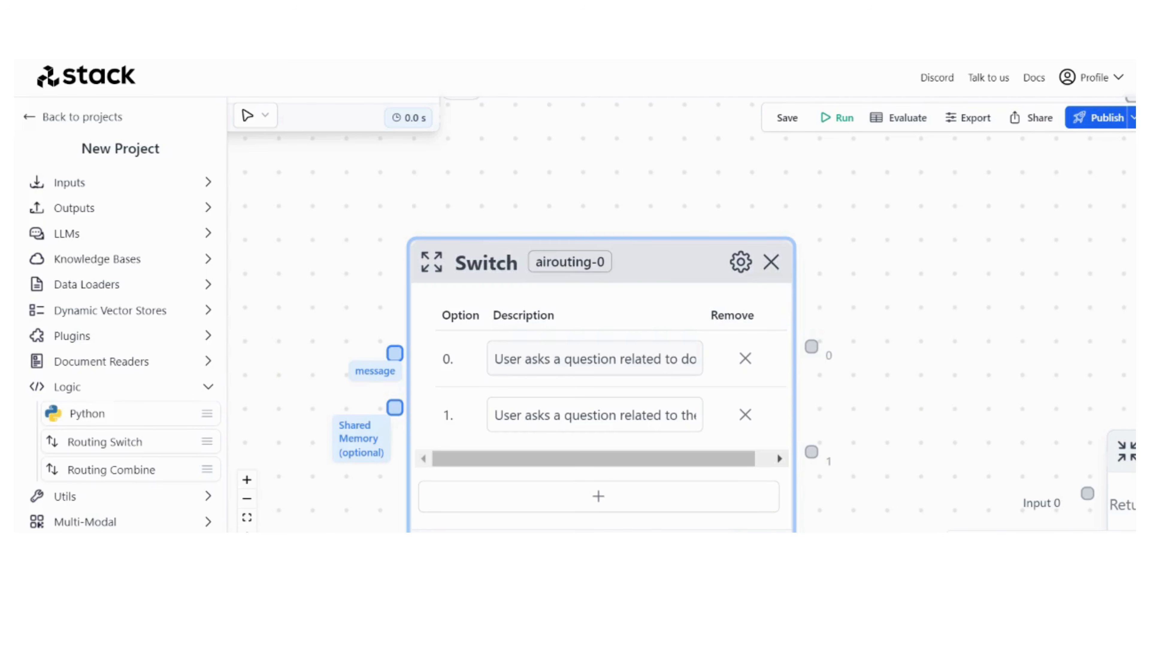
{"action": "scroll", "coordinate": [733, 308], "scroll_direction": "down", "scroll_amount": 3}
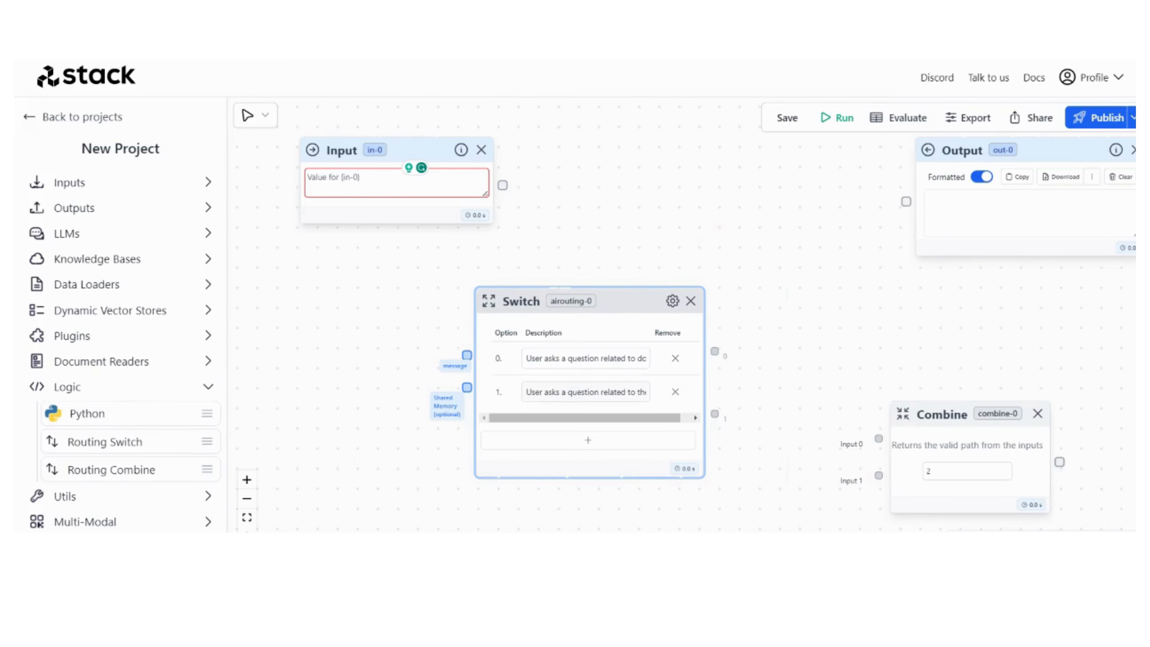
{"action": "scroll", "coordinate": [697, 384], "scroll_direction": "up", "scroll_amount": 3}
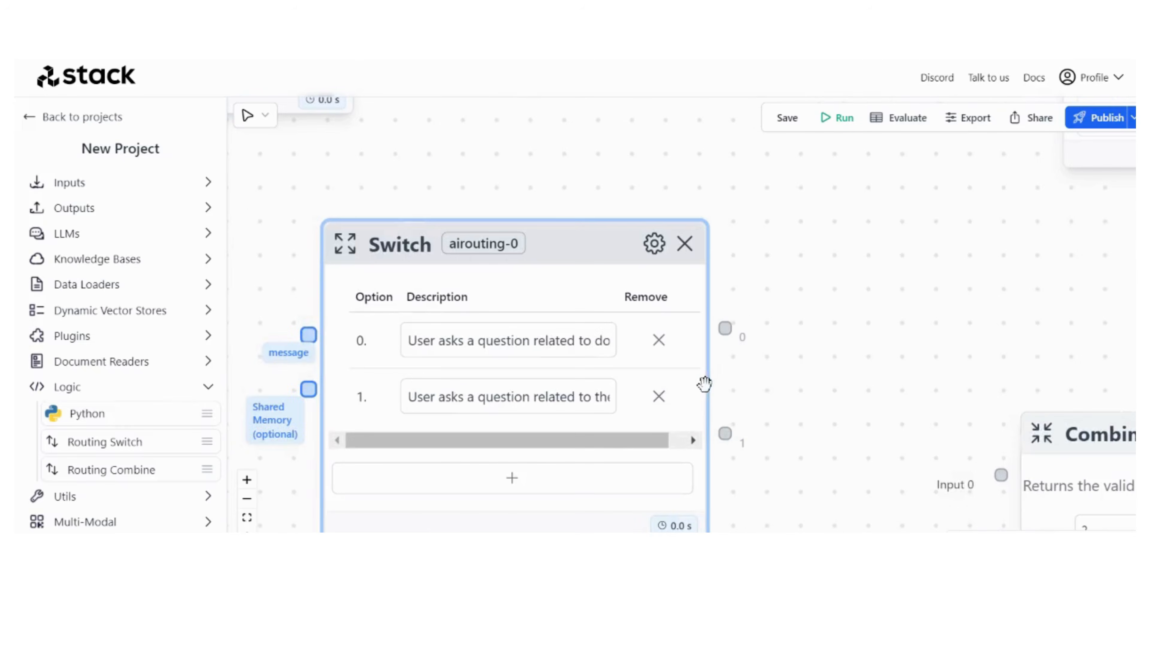
{"action": "left_click", "coordinate": [656, 246]}
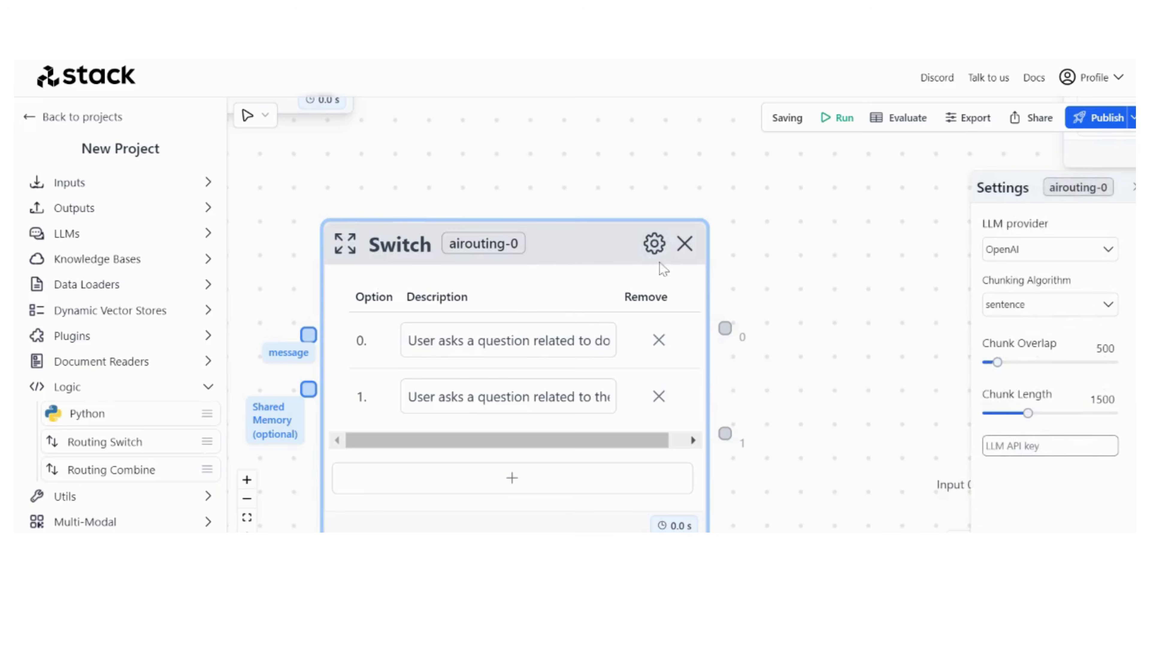
{"action": "left_click", "coordinate": [657, 245]}
{"action": "scroll", "coordinate": [533, 239], "scroll_direction": "down", "scroll_amount": 1}
{"action": "scroll", "coordinate": [532, 239], "scroll_direction": "down", "scroll_amount": 1}
{"action": "scroll", "coordinate": [533, 272], "scroll_direction": "up", "scroll_amount": 3}
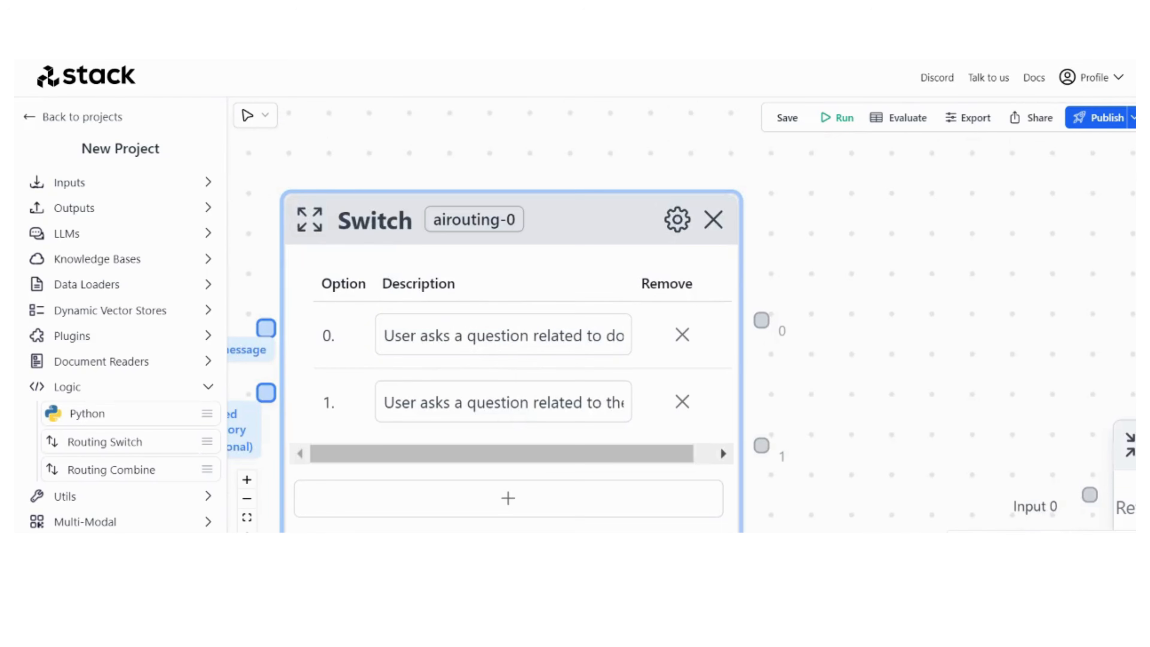
Add two more blank routing options, 2 and 3, to the Switch node.
{"action": "left_click", "coordinate": [522, 494]}
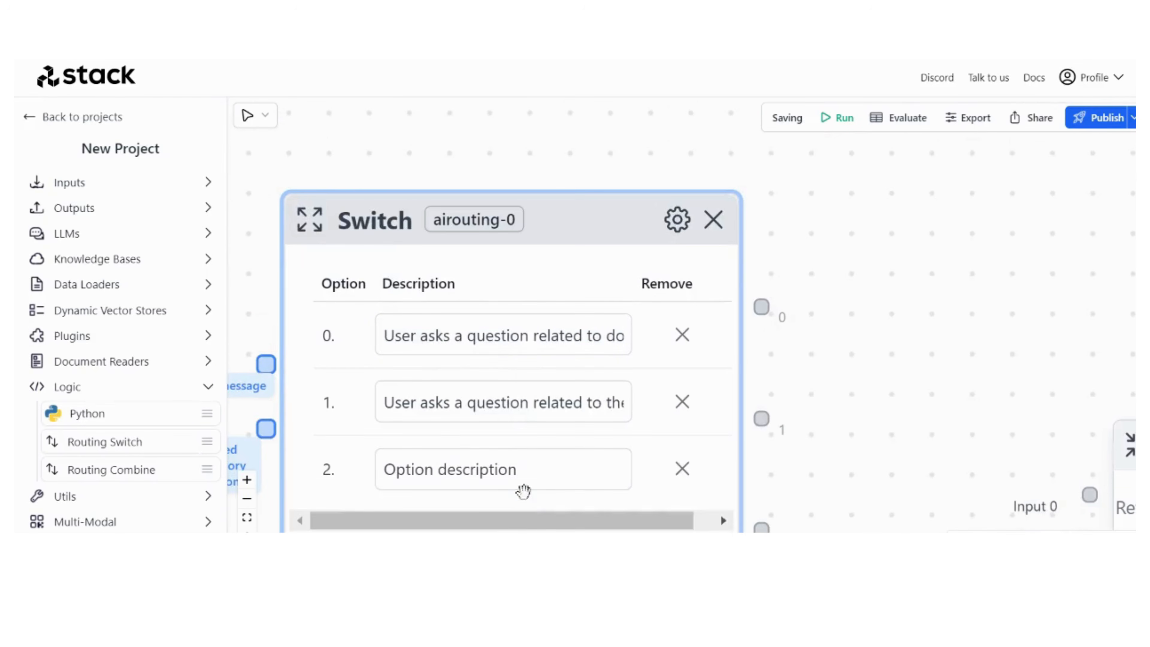
{"action": "scroll", "coordinate": [521, 489], "scroll_direction": "down", "scroll_amount": 1}
{"action": "scroll", "coordinate": [604, 462], "scroll_direction": "up", "scroll_amount": 1}
{"action": "left_click_drag", "start_coordinate": [847, 456], "coordinate": [842, 269]}
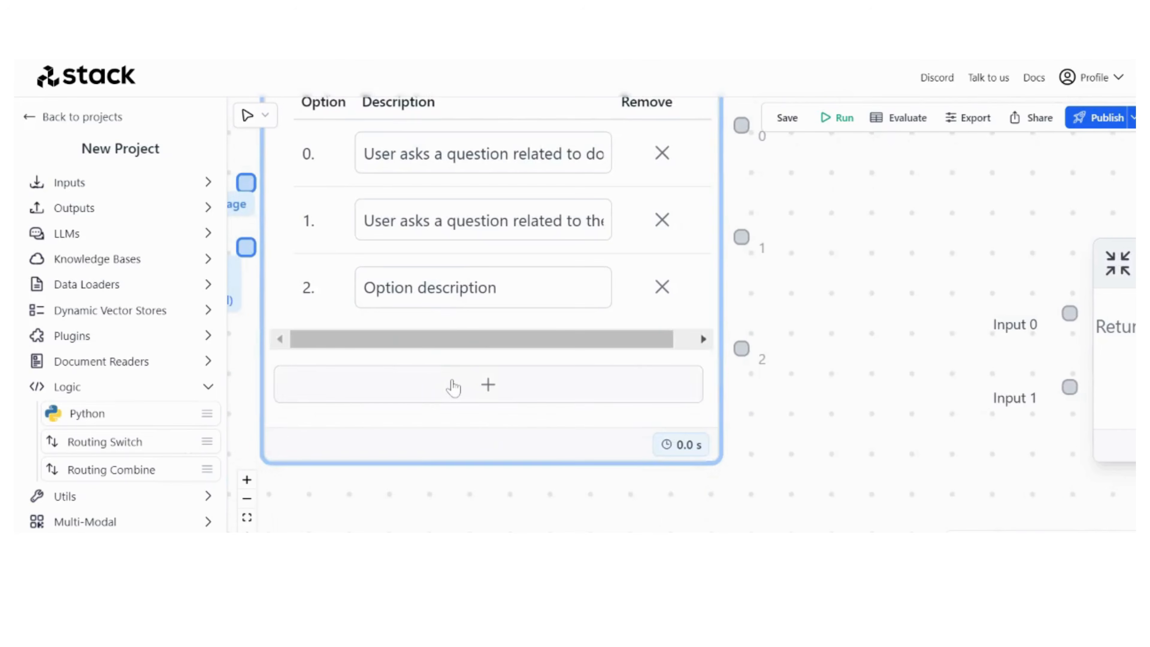
{"action": "left_click", "coordinate": [453, 386]}
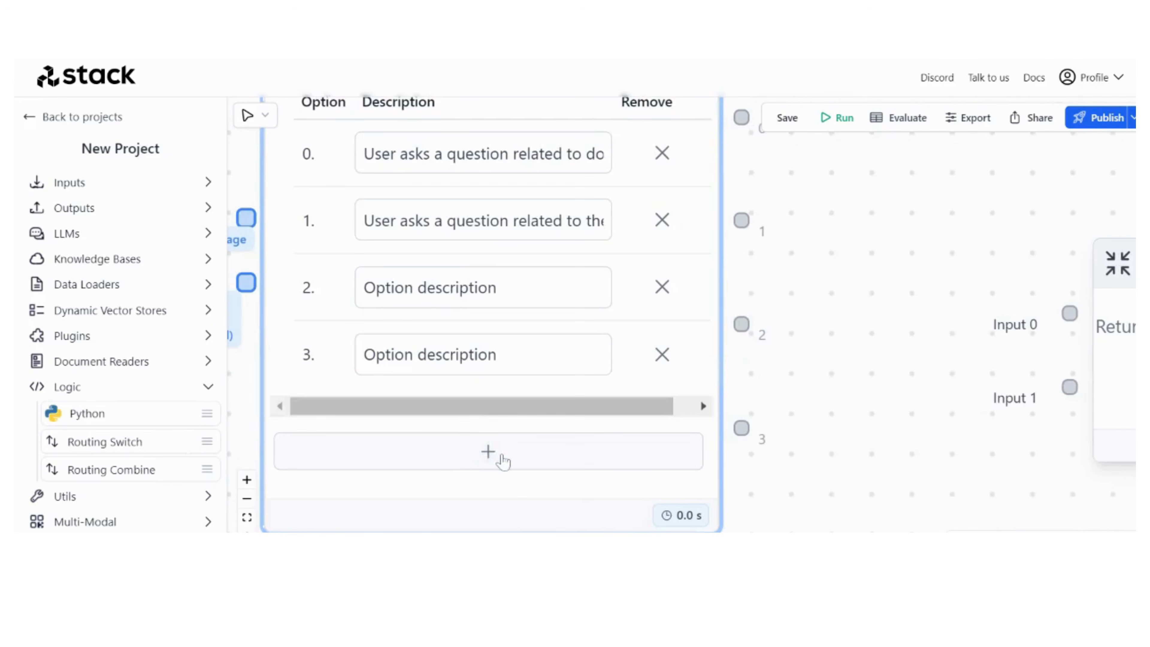
{"action": "scroll", "coordinate": [543, 407], "scroll_direction": "down", "scroll_amount": 3}
{"action": "left_click_drag", "start_coordinate": [907, 232], "coordinate": [847, 233]}
{"action": "left_click_drag", "start_coordinate": [967, 216], "coordinate": [952, 222]}
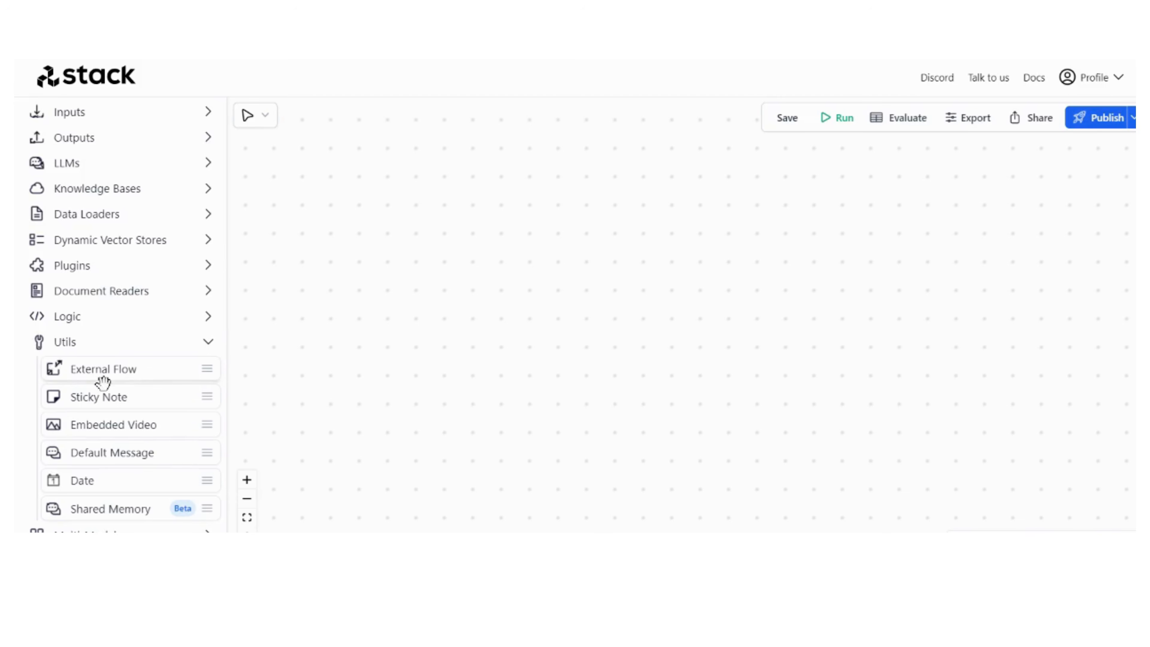
Try an External Flow node, look over the ATC Sidewalk Chalk Intro flow in Manychat, and delete the node.
{"action": "left_click_drag", "start_coordinate": [116, 378], "coordinate": [581, 347]}
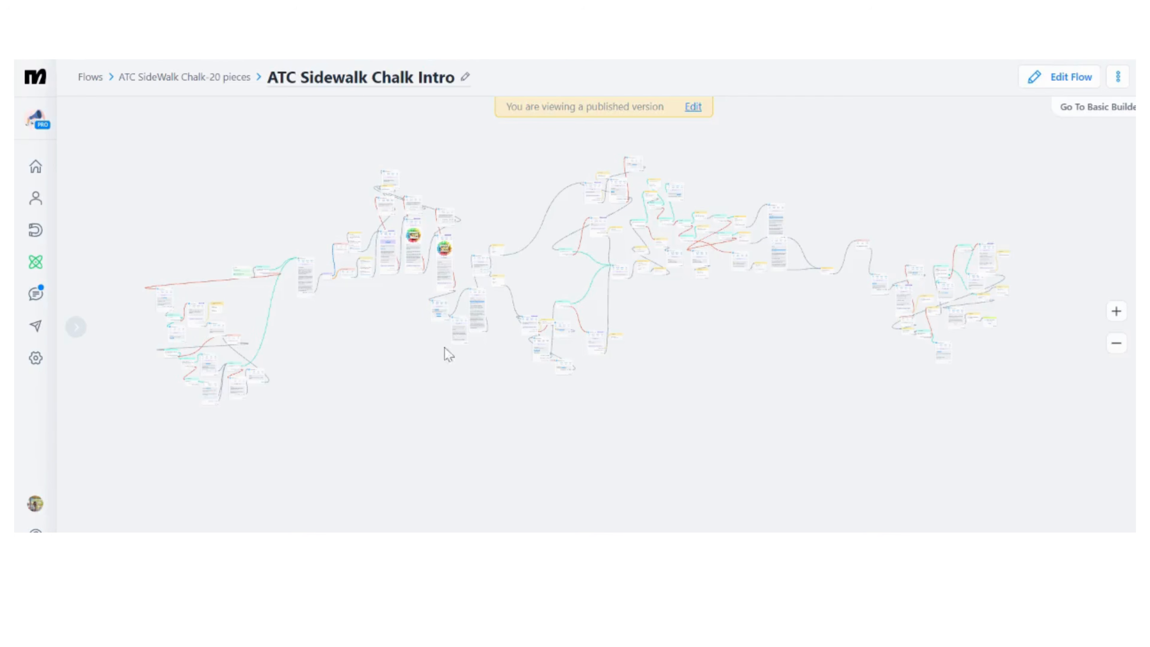
{"action": "scroll", "coordinate": [426, 330], "scroll_direction": "up", "scroll_amount": 2}
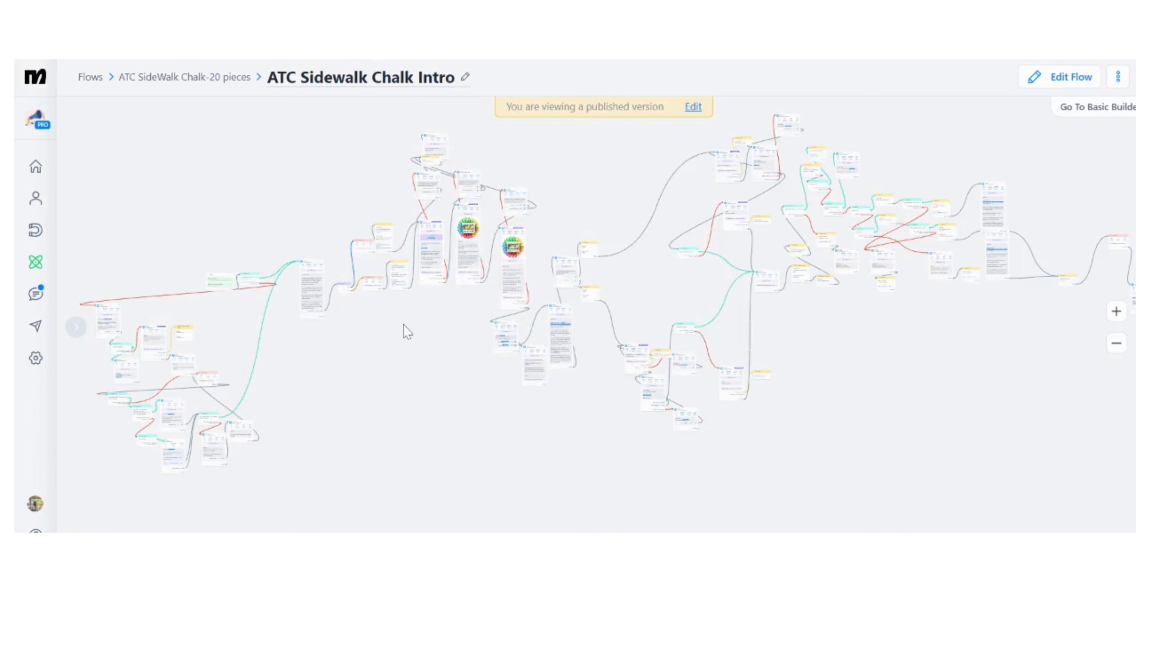
{"action": "left_click_drag", "start_coordinate": [1015, 349], "coordinate": [876, 343]}
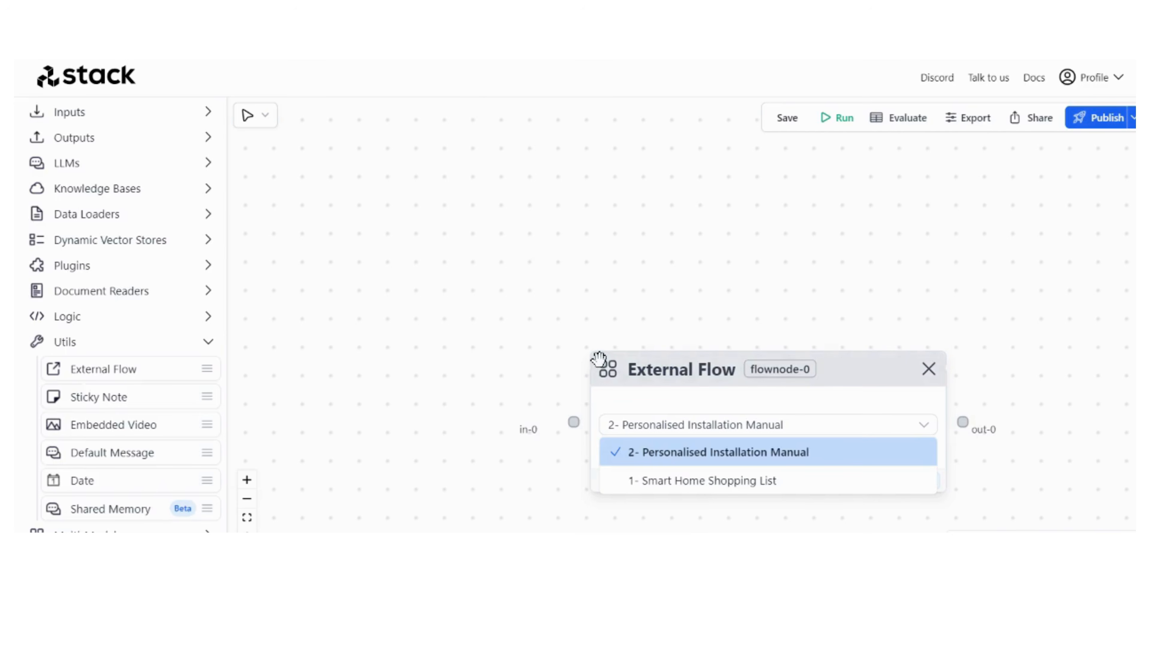
{"action": "left_click", "coordinate": [928, 371]}
Add Sticky Note, Embedded Video and Shared Memory utility nodes to the canvas.
{"action": "left_click_drag", "start_coordinate": [122, 396], "coordinate": [506, 382]}
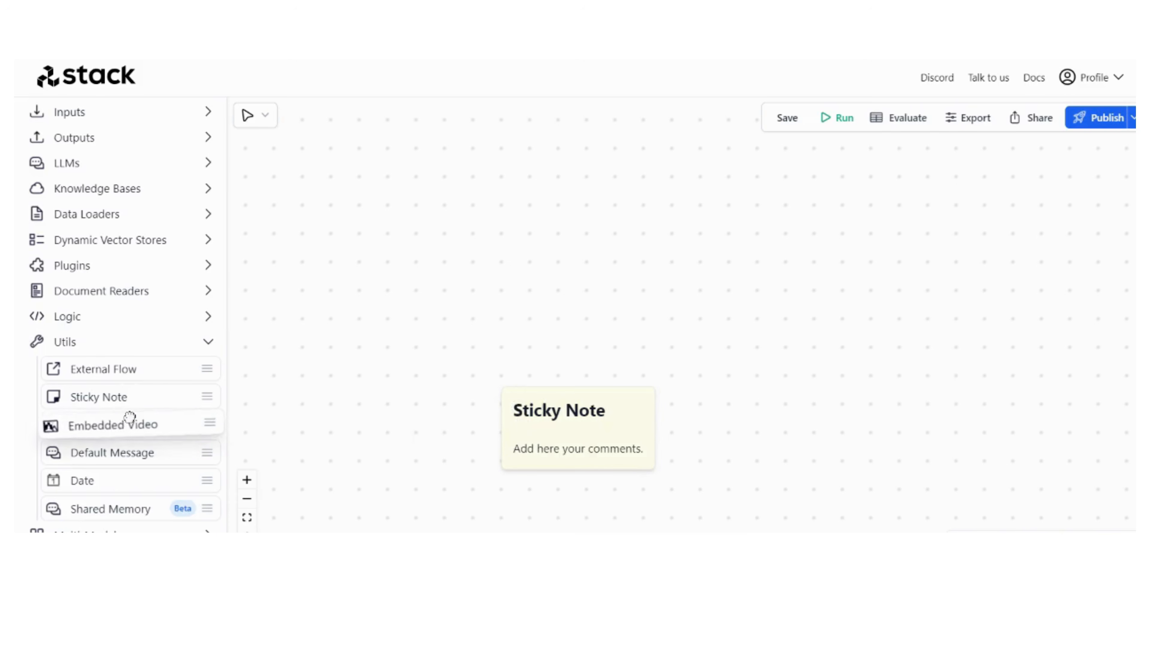
{"action": "left_click_drag", "start_coordinate": [127, 414], "coordinate": [575, 380]}
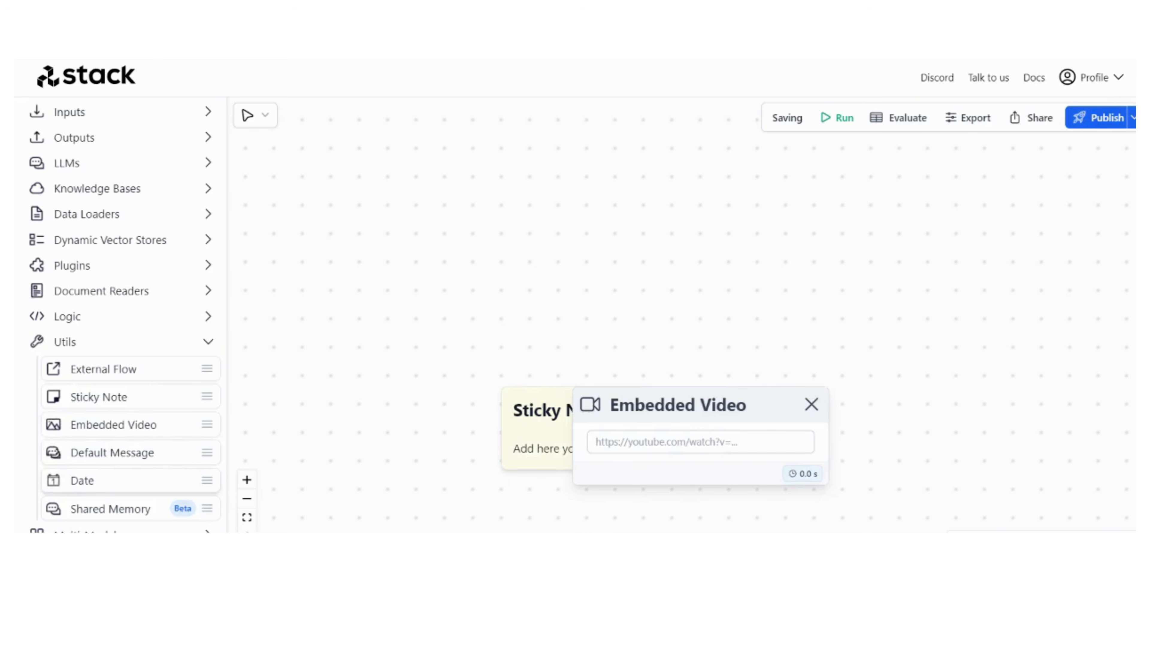
{"action": "left_click_drag", "start_coordinate": [115, 506], "coordinate": [400, 290]}
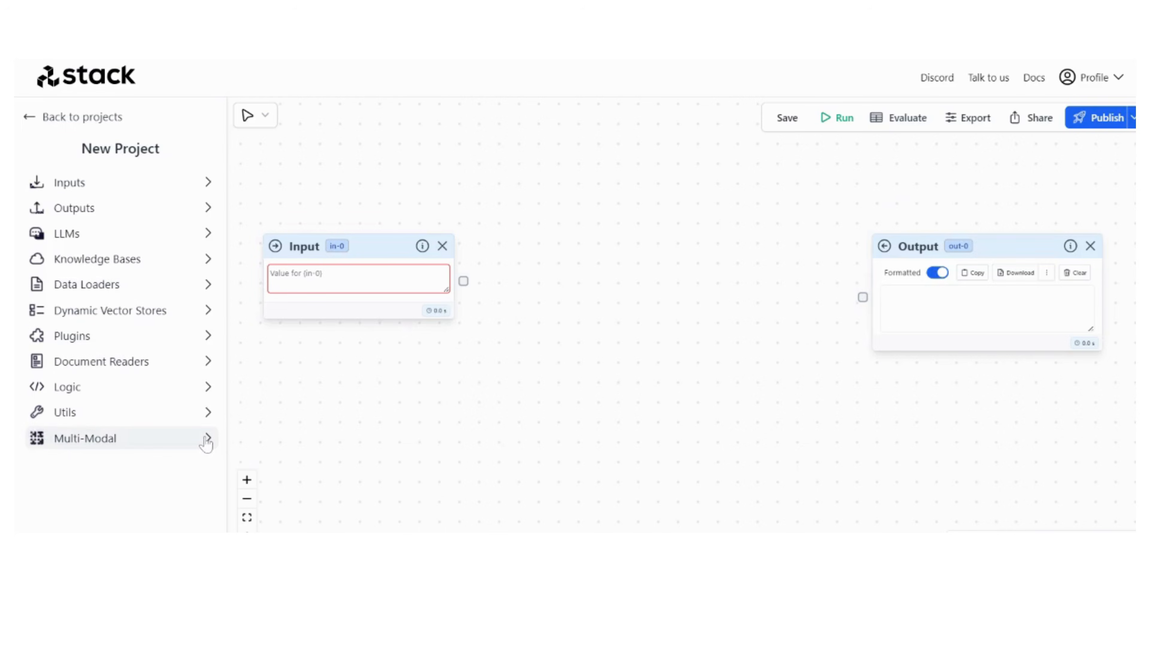
Add an Image-to-text multi-modal node below the Input and Output nodes and set its model to llava-13b.
{"action": "left_click", "coordinate": [206, 440]}
{"action": "scroll", "coordinate": [206, 443], "scroll_direction": "down", "scroll_amount": 1}
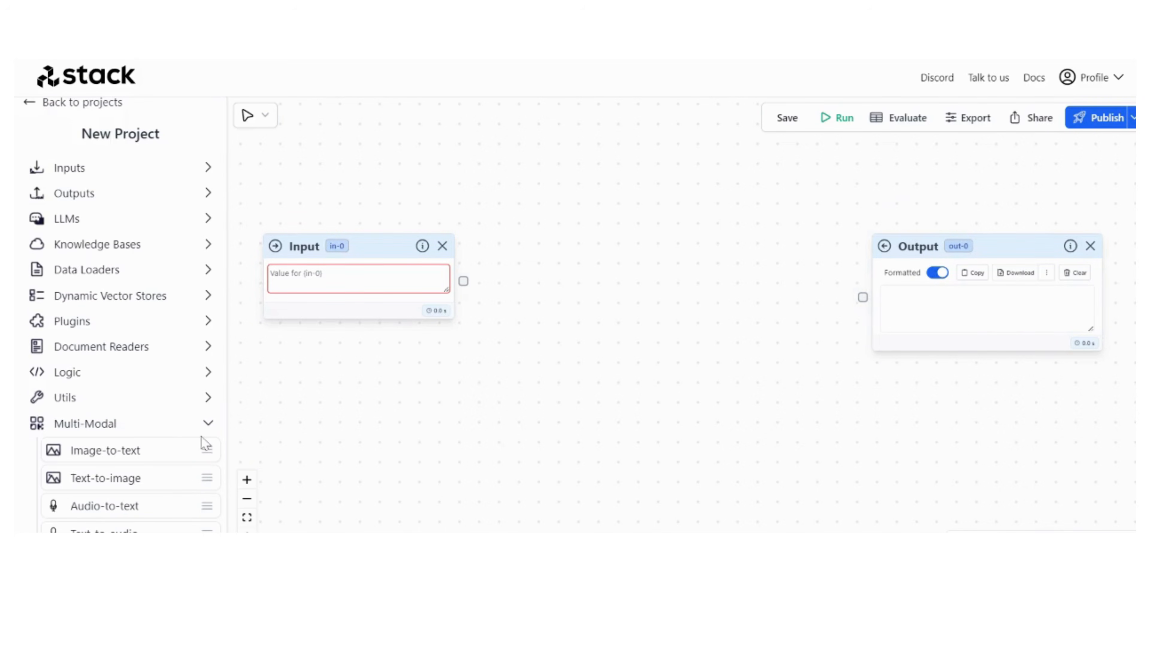
{"action": "left_click_drag", "start_coordinate": [170, 438], "coordinate": [502, 401]}
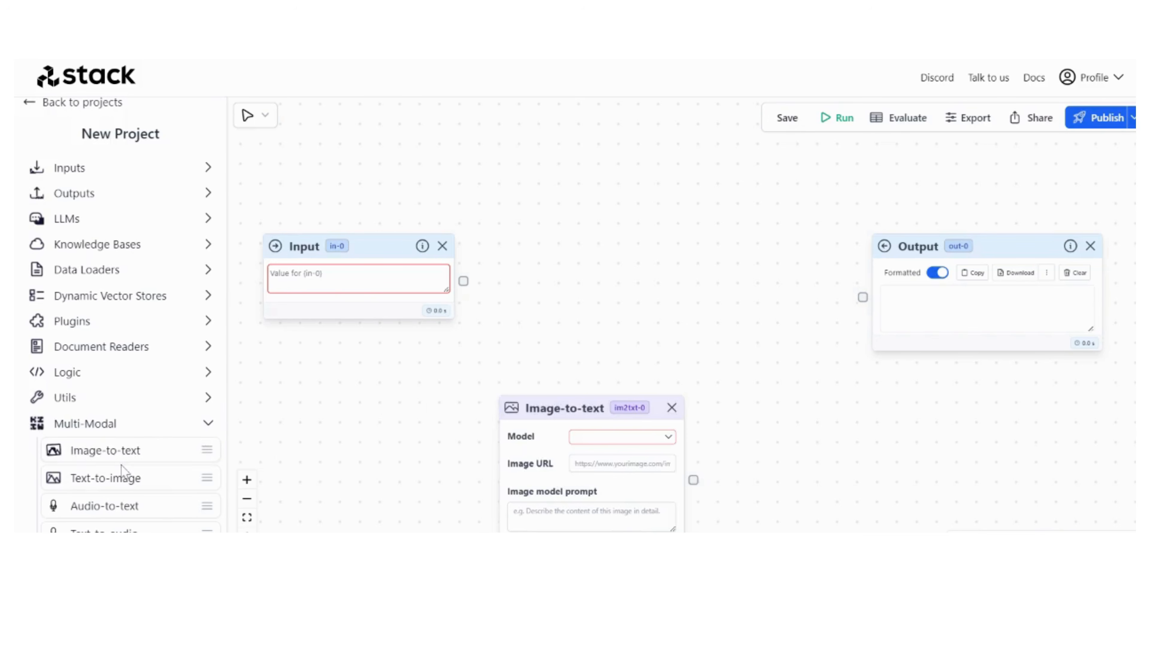
{"action": "left_click", "coordinate": [629, 436]}
{"action": "left_click", "coordinate": [634, 448]}
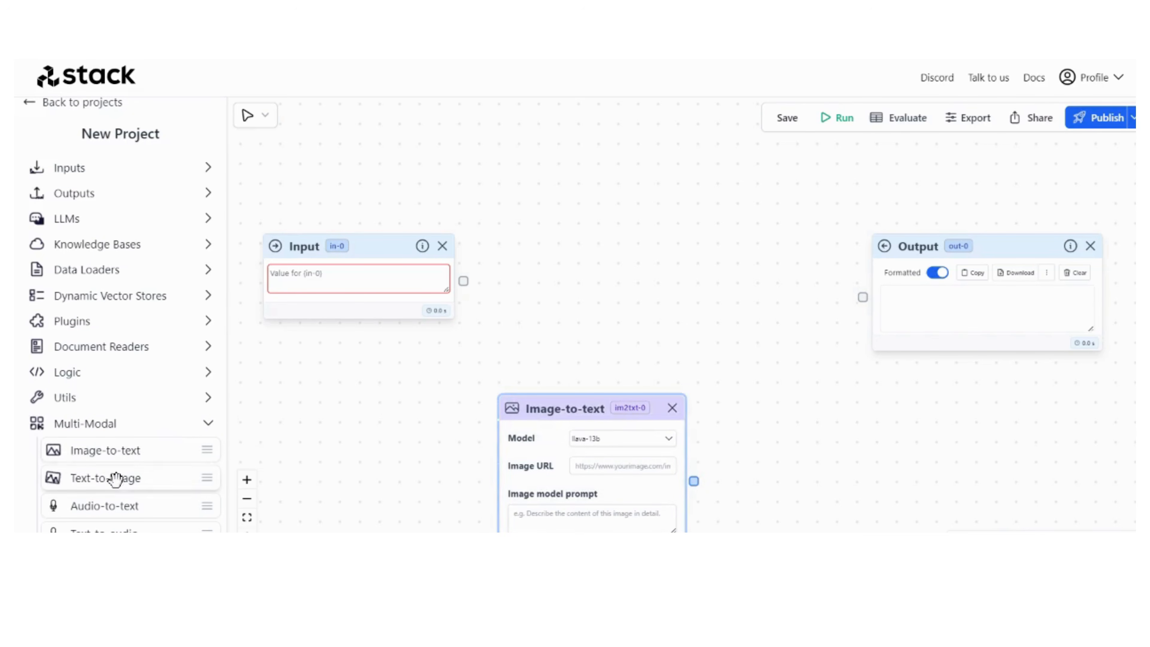
Add a Text-to-audio node, place it between the Input and Image-to-text nodes, and open its model choices.
{"action": "left_click_drag", "start_coordinate": [123, 529], "coordinate": [335, 410]}
{"action": "scroll", "coordinate": [381, 430], "scroll_direction": "up", "scroll_amount": 3}
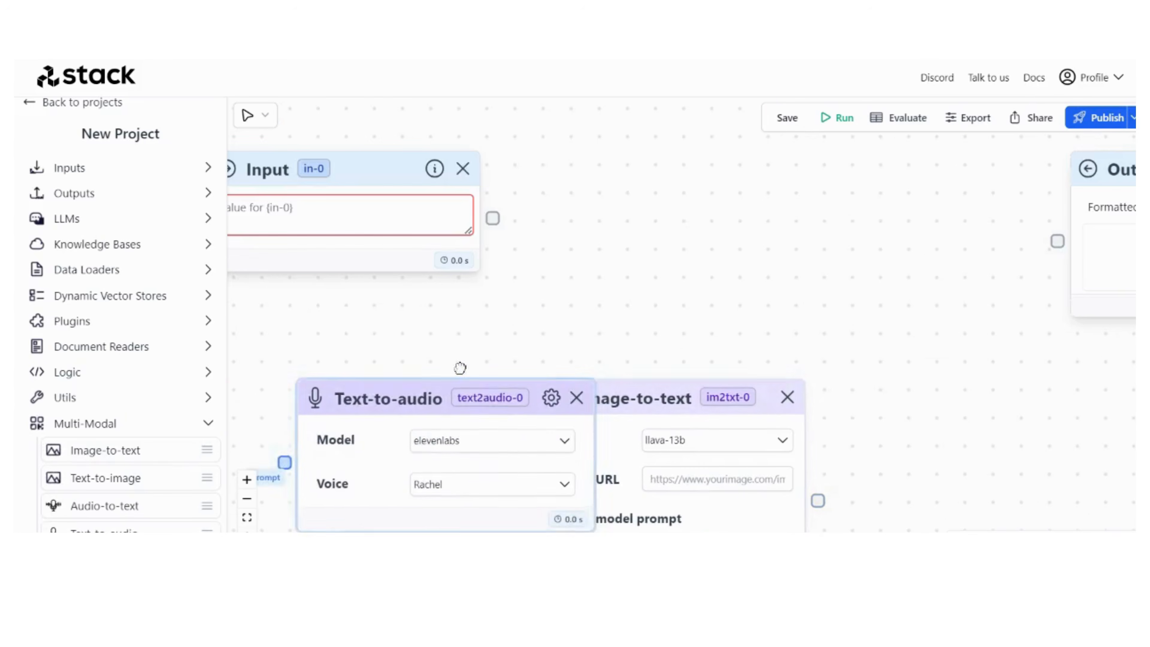
{"action": "left_click_drag", "start_coordinate": [473, 392], "coordinate": [446, 338]}
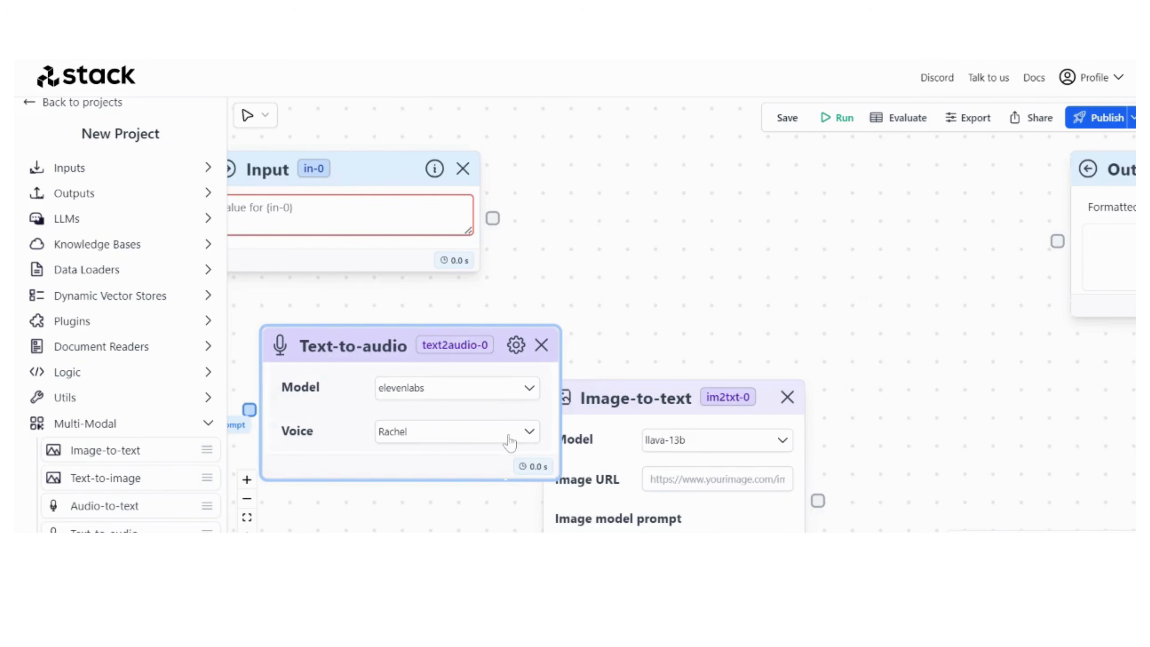
{"action": "left_click", "coordinate": [528, 387]}
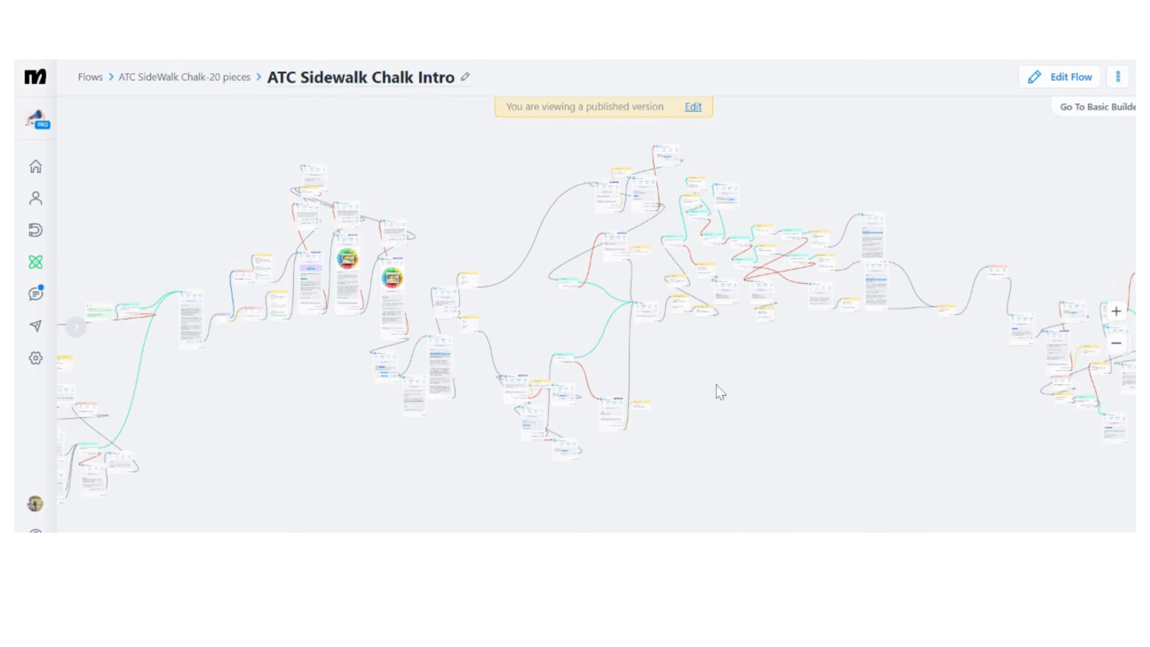
Open the project's export settings, continuing with the older version of the flow.
{"action": "scroll", "coordinate": [698, 352], "scroll_direction": "up", "scroll_amount": 3}
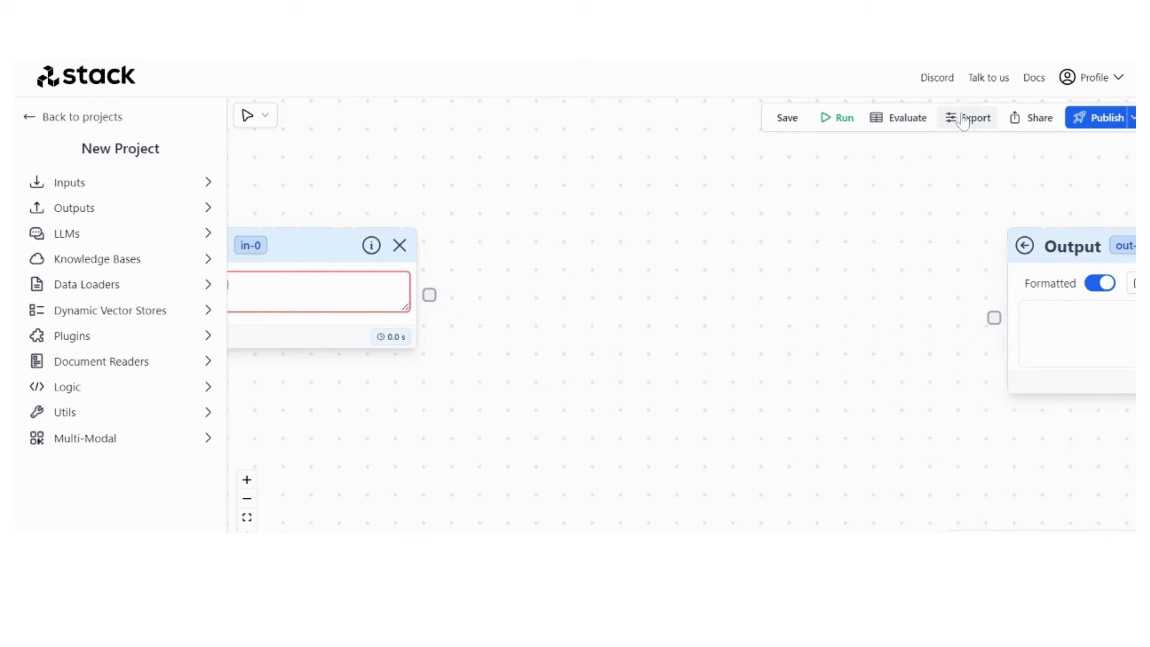
{"action": "left_click", "coordinate": [963, 120]}
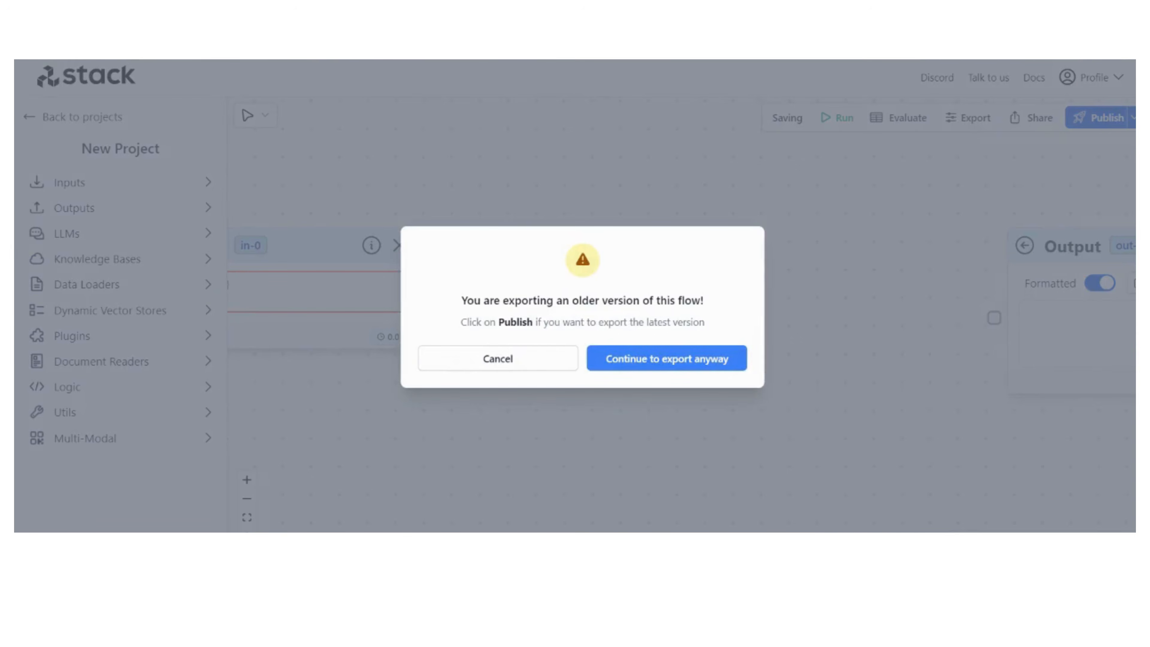
{"action": "left_click", "coordinate": [702, 362]}
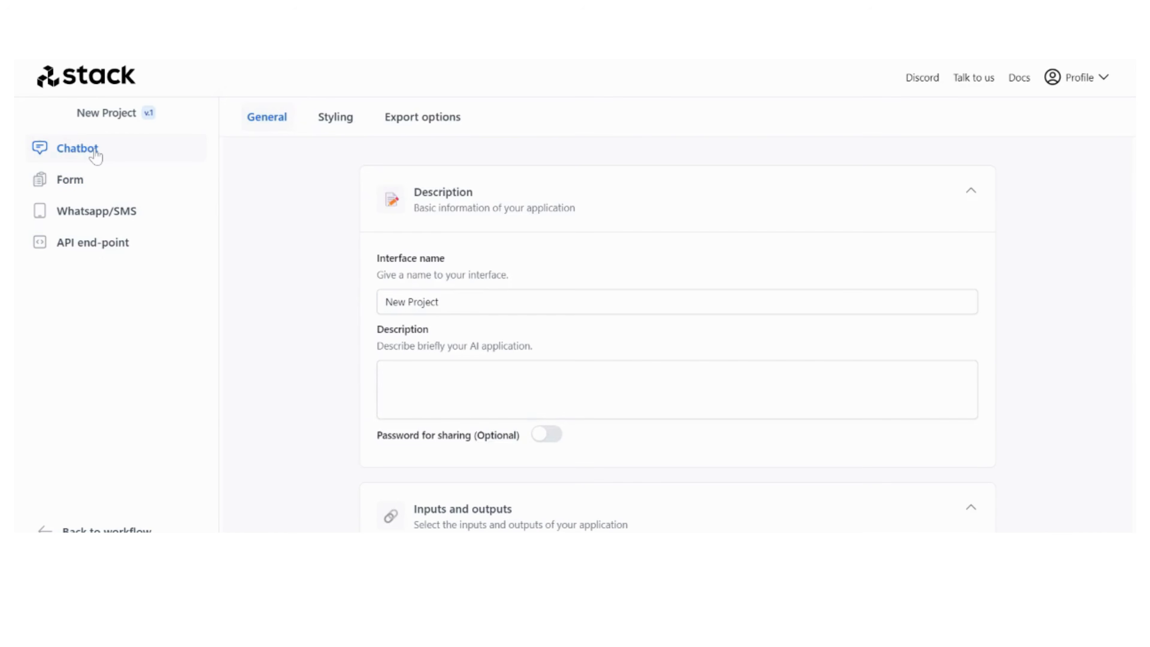
Examine the Form, Whatsapp/SMS and API end-point export interfaces.
{"action": "left_click", "coordinate": [74, 179]}
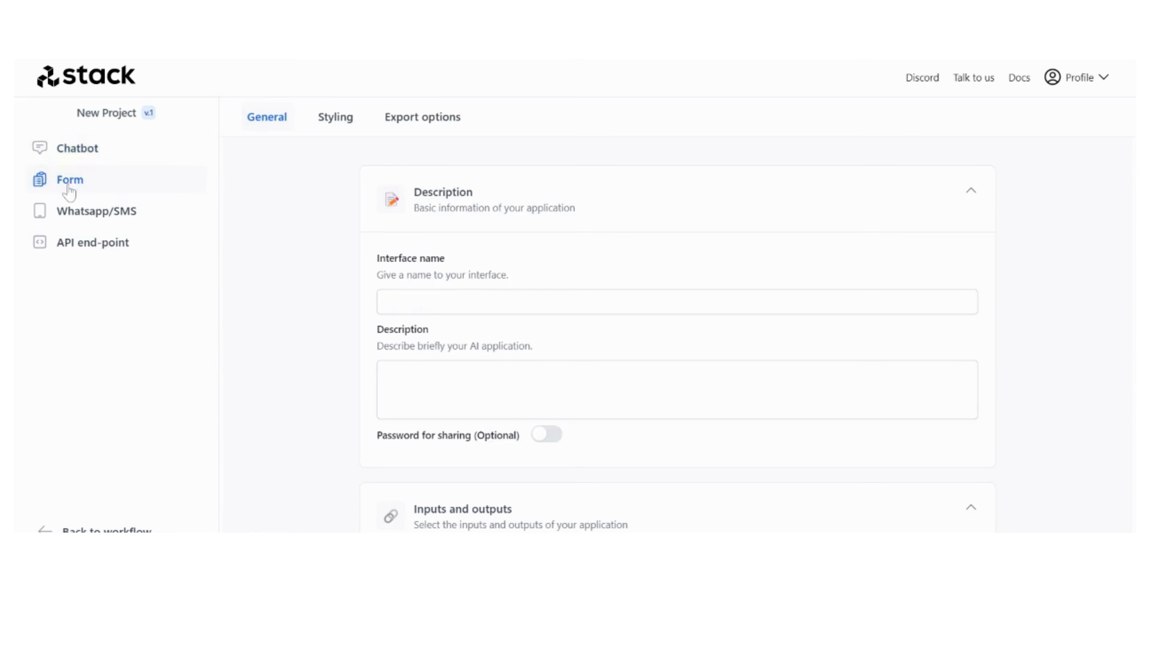
{"action": "left_click", "coordinate": [78, 213]}
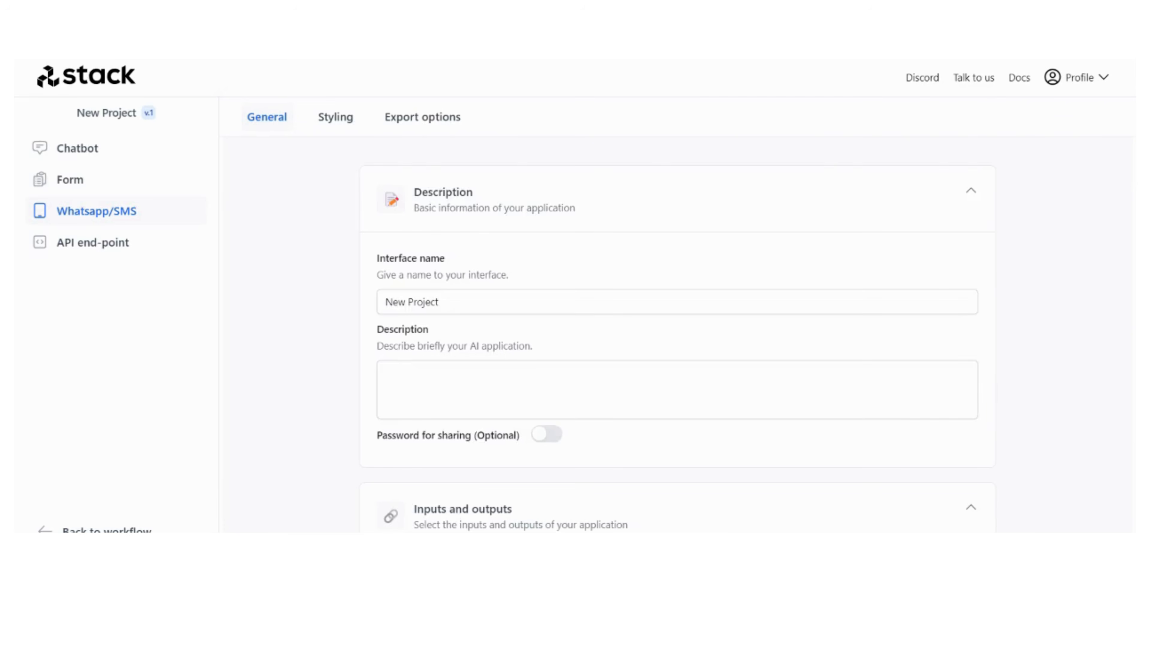
{"action": "left_click", "coordinate": [113, 253]}
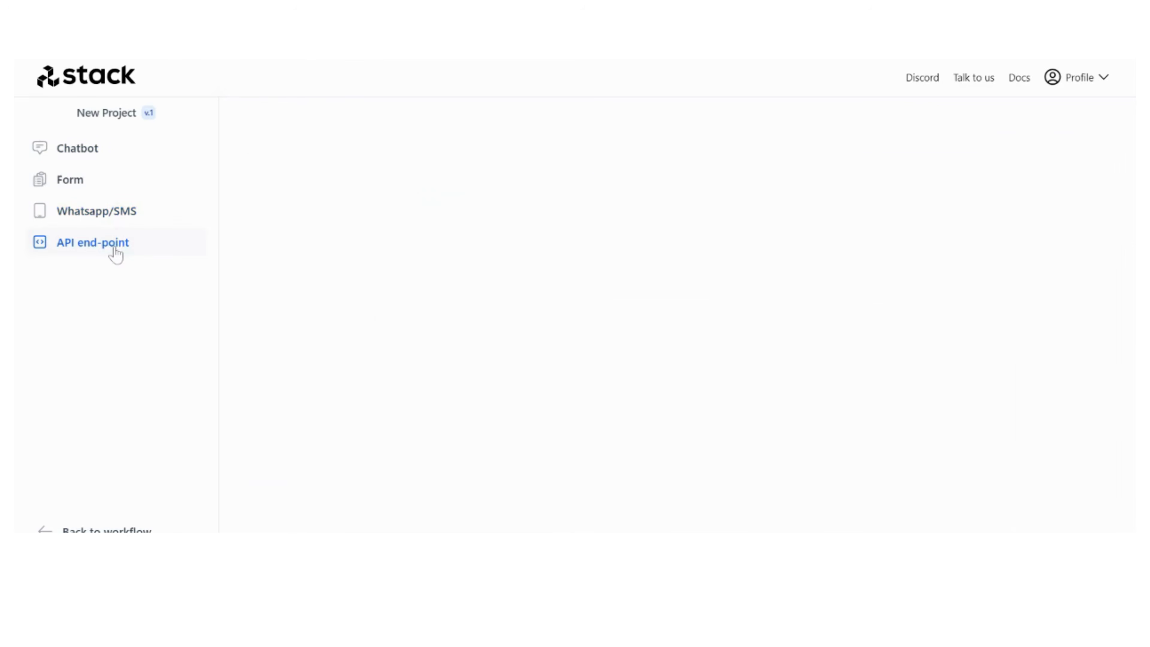